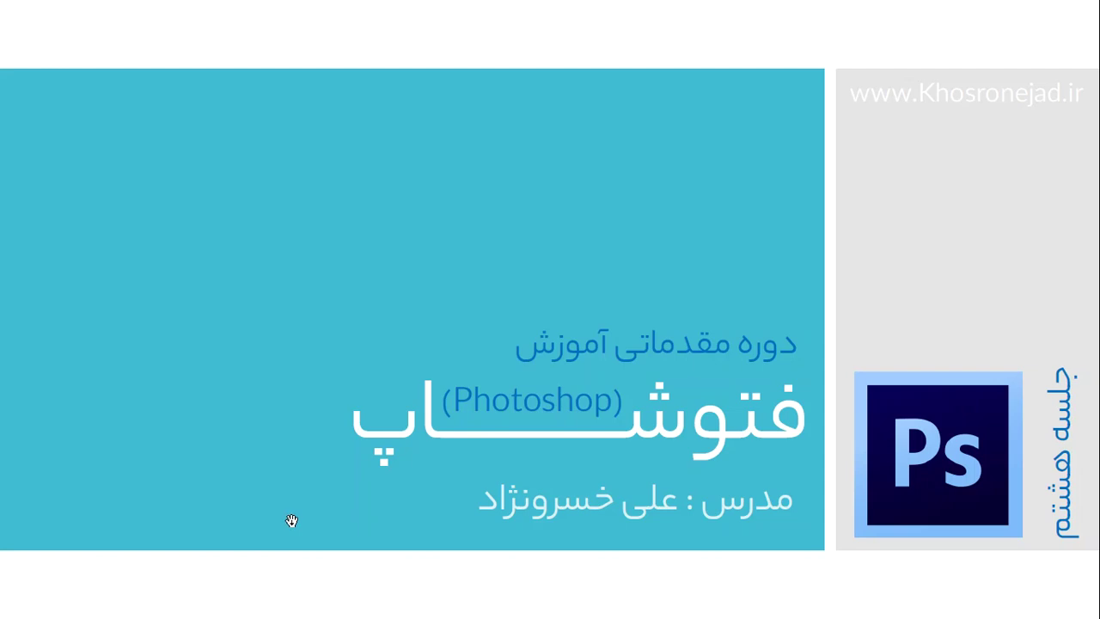
- Close the Section 8 course PDF, open the 8th Session folder, and switch to Photoshop
{"action": "key", "text": "Right"}
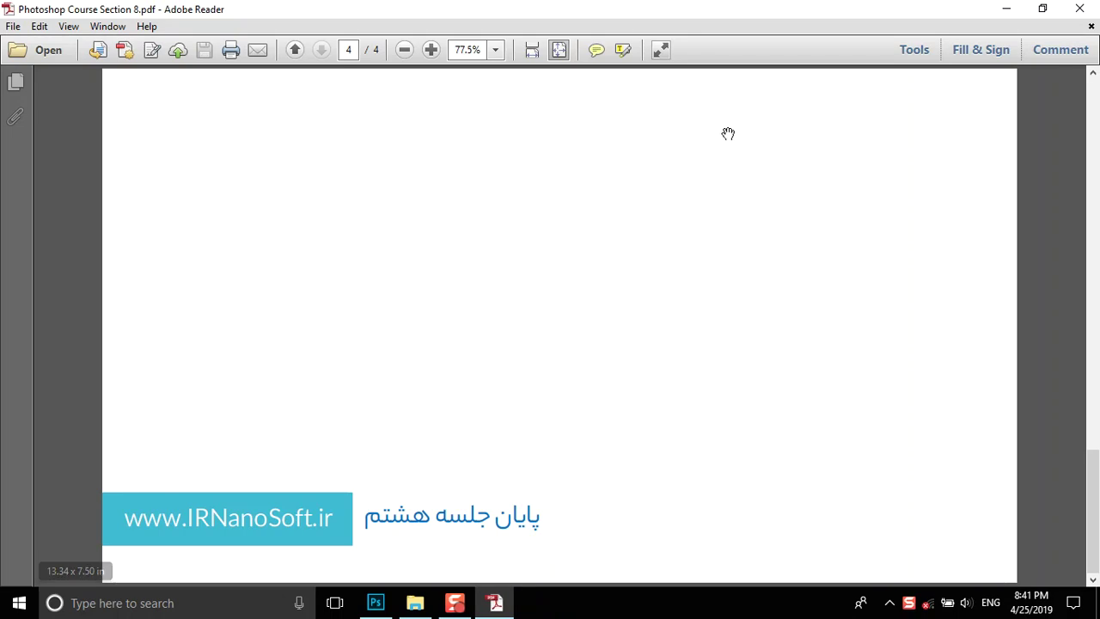
{"action": "left_click", "coordinate": [1075, 19]}
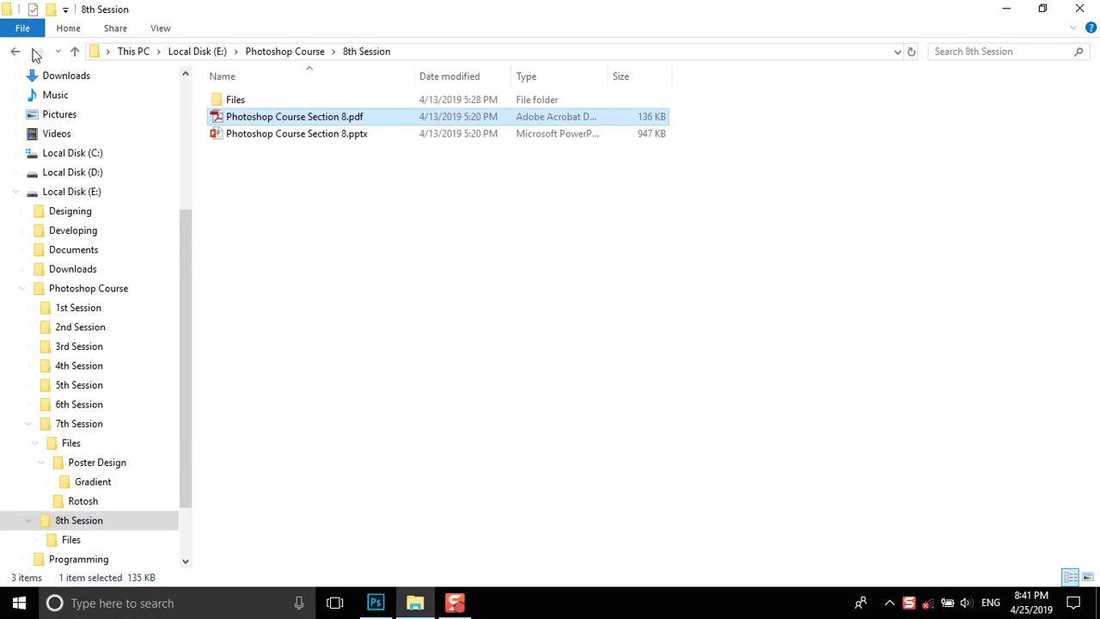
{"action": "left_click", "coordinate": [77, 52]}
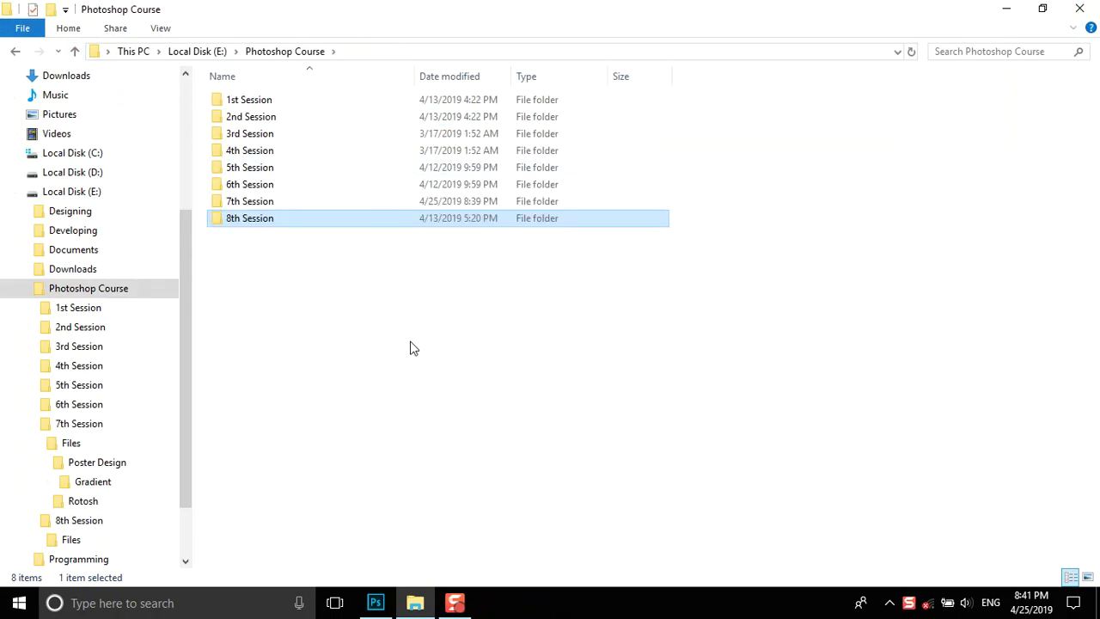
{"action": "double_click", "coordinate": [243, 218]}
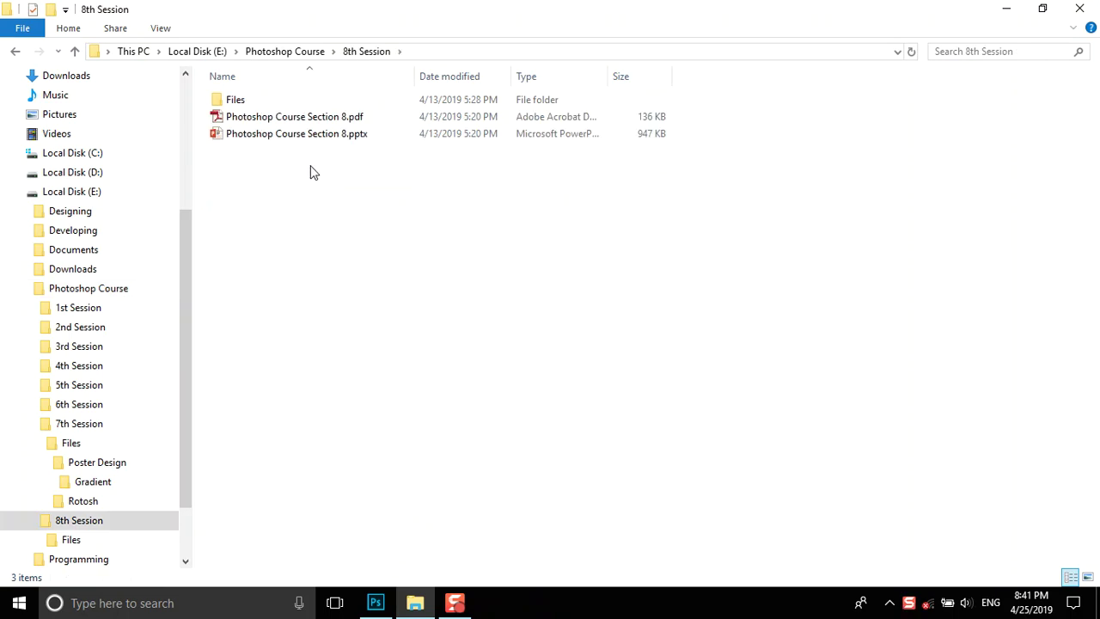
{"action": "left_click", "coordinate": [376, 602]}
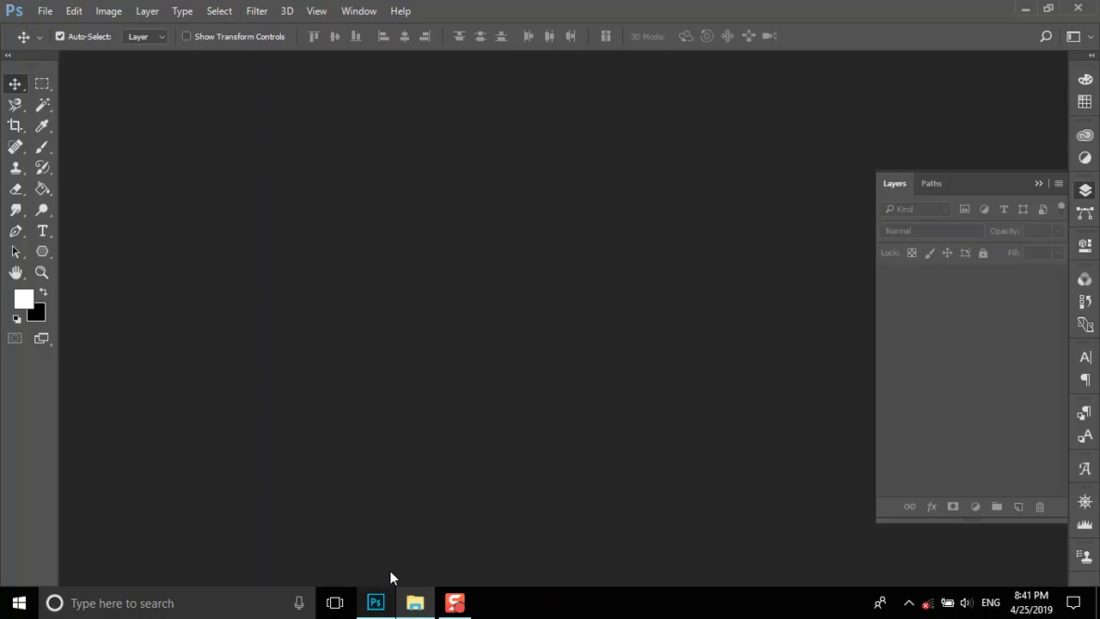
- Create a new 1200 × 500 pixel document at 72 ppi in RGB Color
{"action": "left_click", "coordinate": [43, 11]}
{"action": "left_click", "coordinate": [55, 27]}
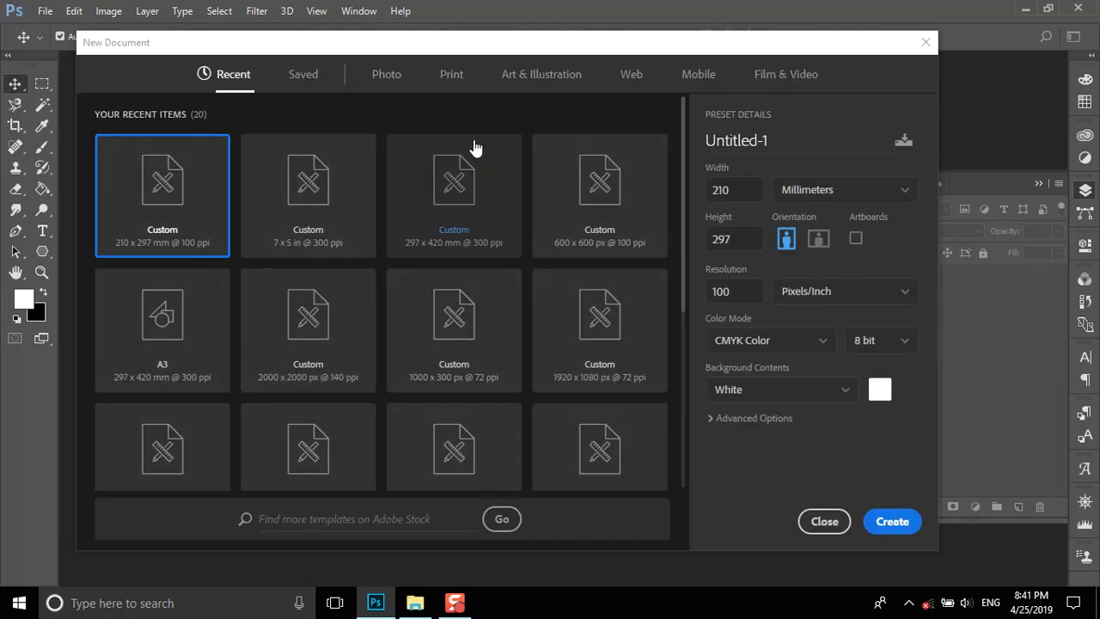
{"action": "left_click", "coordinate": [808, 190]}
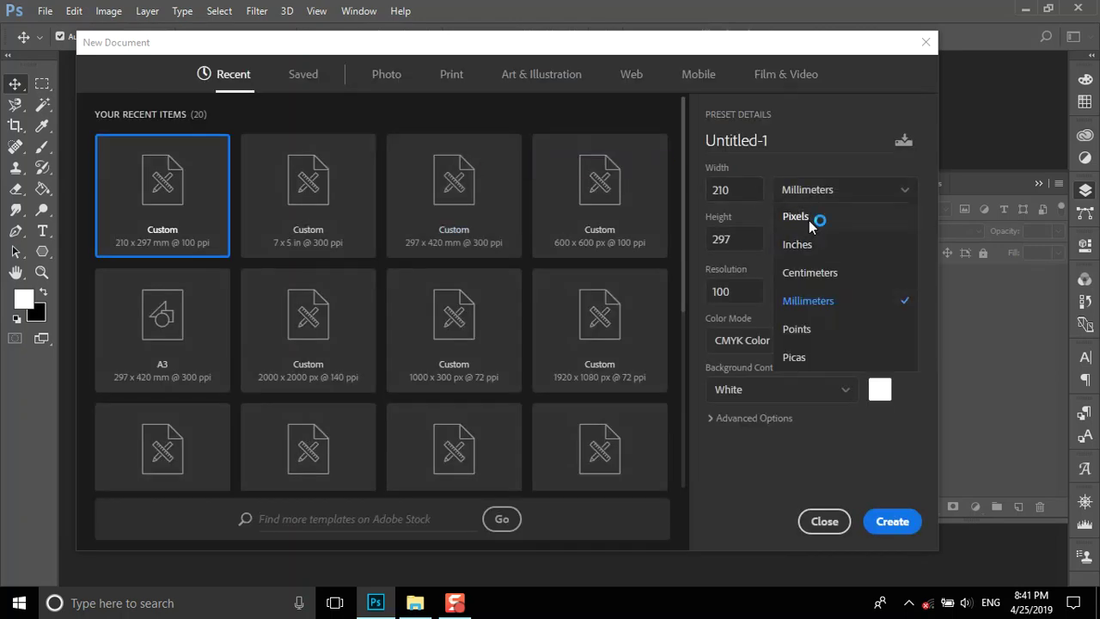
{"action": "left_click", "coordinate": [811, 220]}
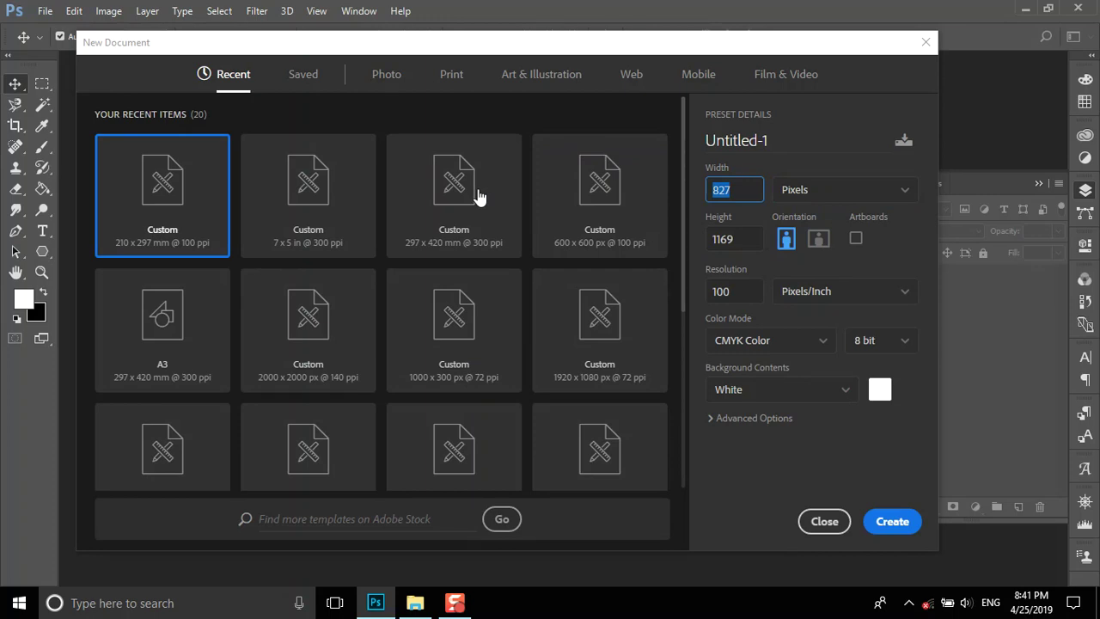
{"action": "type", "text": "1200"}
{"action": "left_click", "coordinate": [731, 239]}
{"action": "type", "text": "500"}
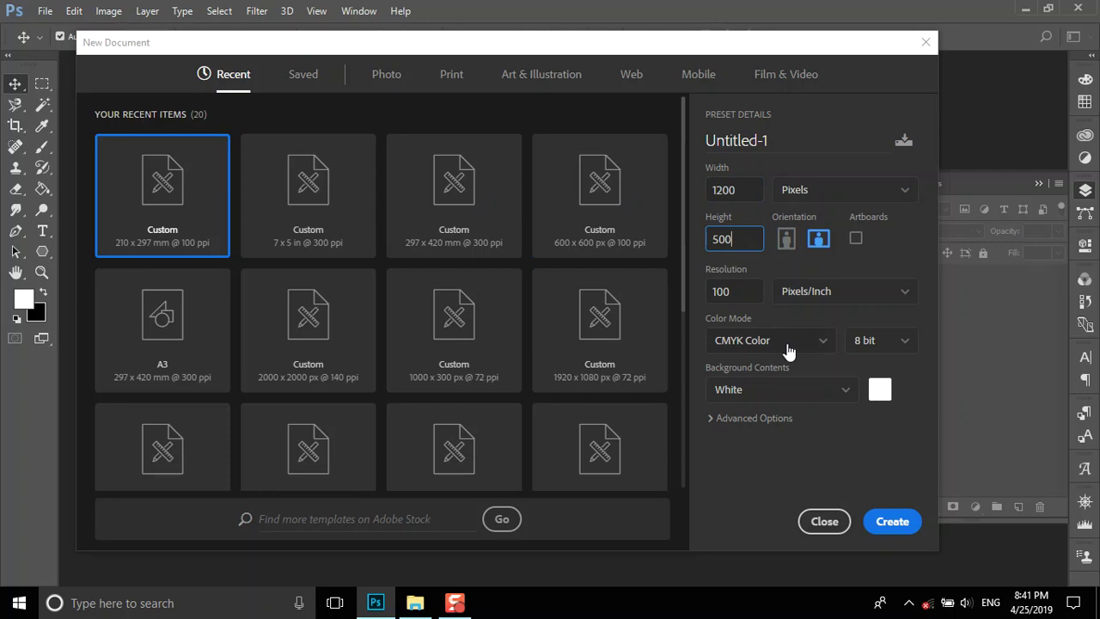
{"action": "left_click", "coordinate": [777, 340]}
{"action": "key", "text": "Up"}
{"action": "key", "text": "Return"}
{"action": "double_click", "coordinate": [746, 292]}
{"action": "type", "text": "72"}
{"action": "left_click", "coordinate": [914, 526]}
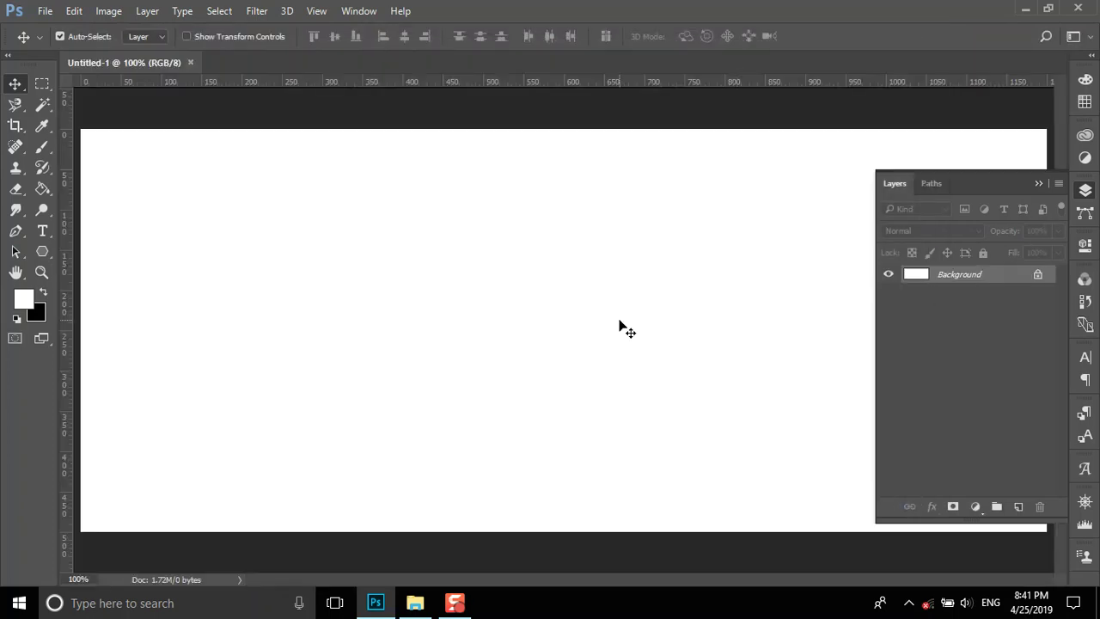
- Unlock the Background into Layer 0 and collapse the Layers panel
{"action": "key", "text": "z"}
{"action": "left_click_drag", "start_coordinate": [619, 327], "coordinate": [361, 211]}
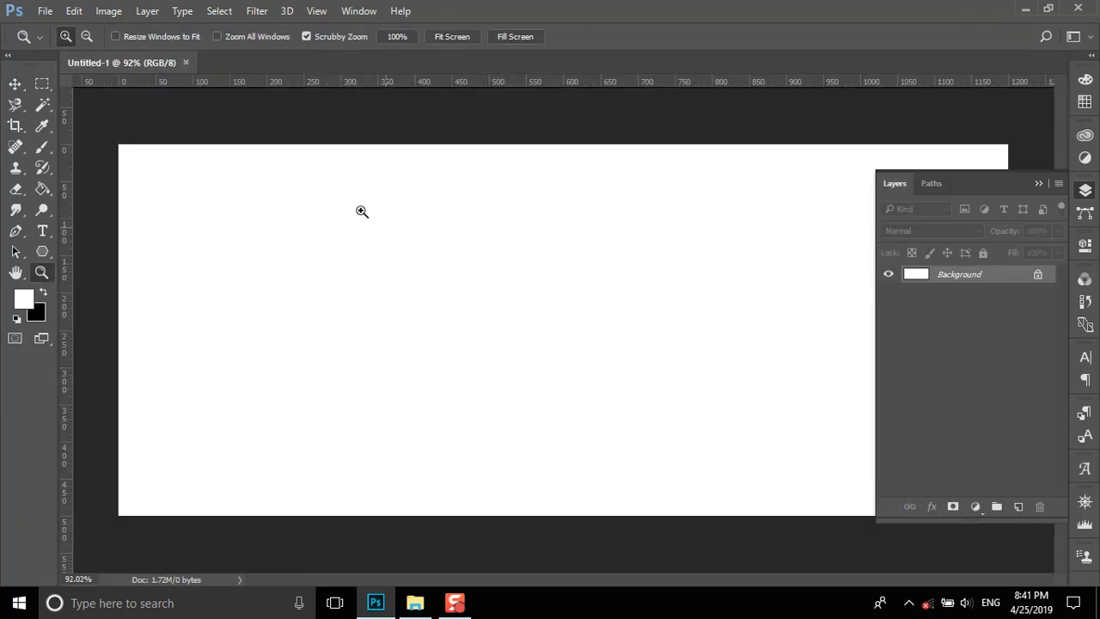
{"action": "left_click", "coordinate": [15, 84]}
{"action": "left_click", "coordinate": [1036, 274]}
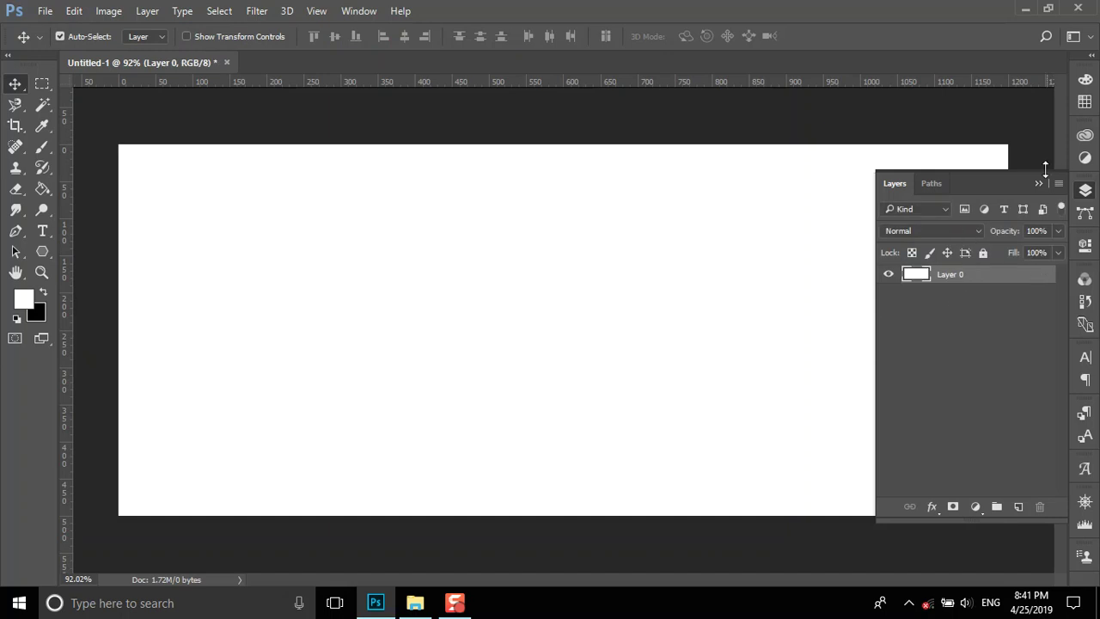
{"action": "left_click", "coordinate": [1037, 183]}
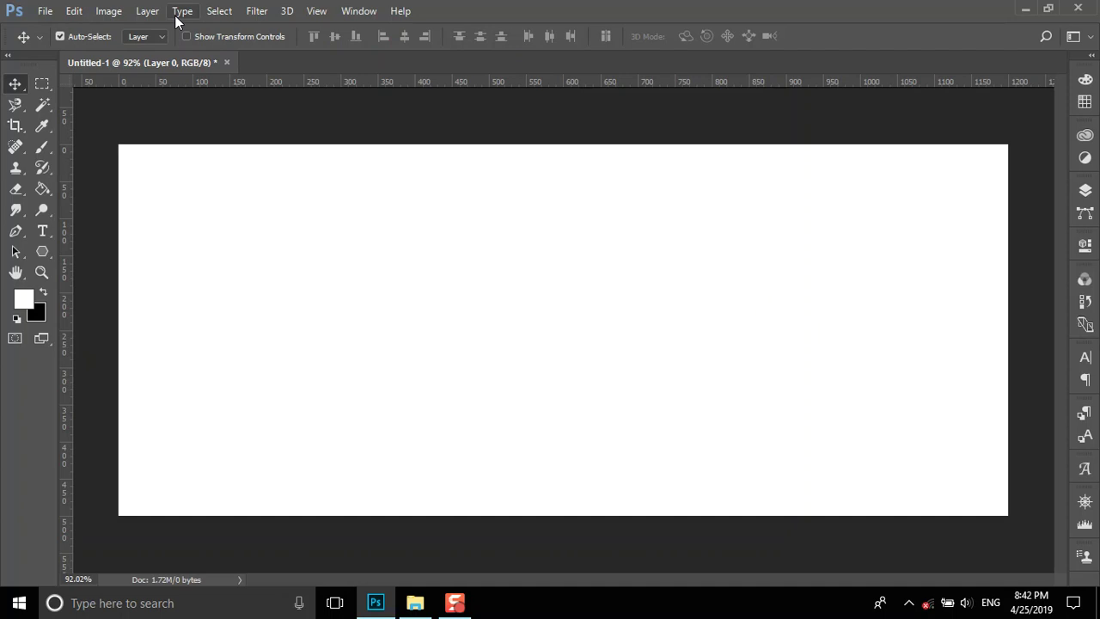
- Show the Timeline panel below the canvas and create a frame animation
{"action": "left_click", "coordinate": [348, 13]}
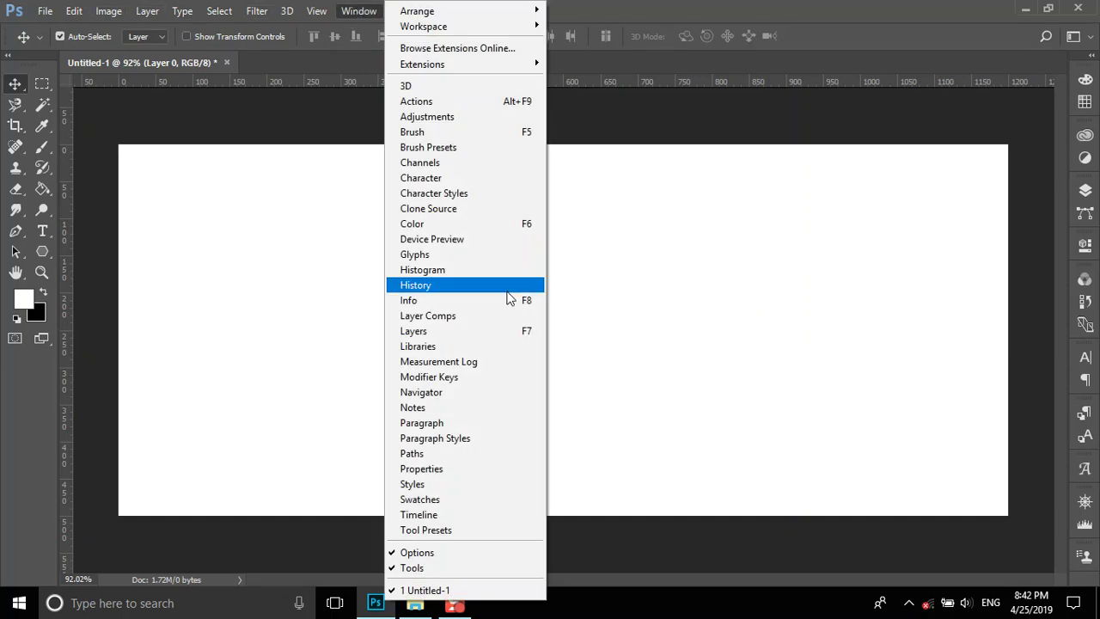
{"action": "left_click", "coordinate": [418, 514]}
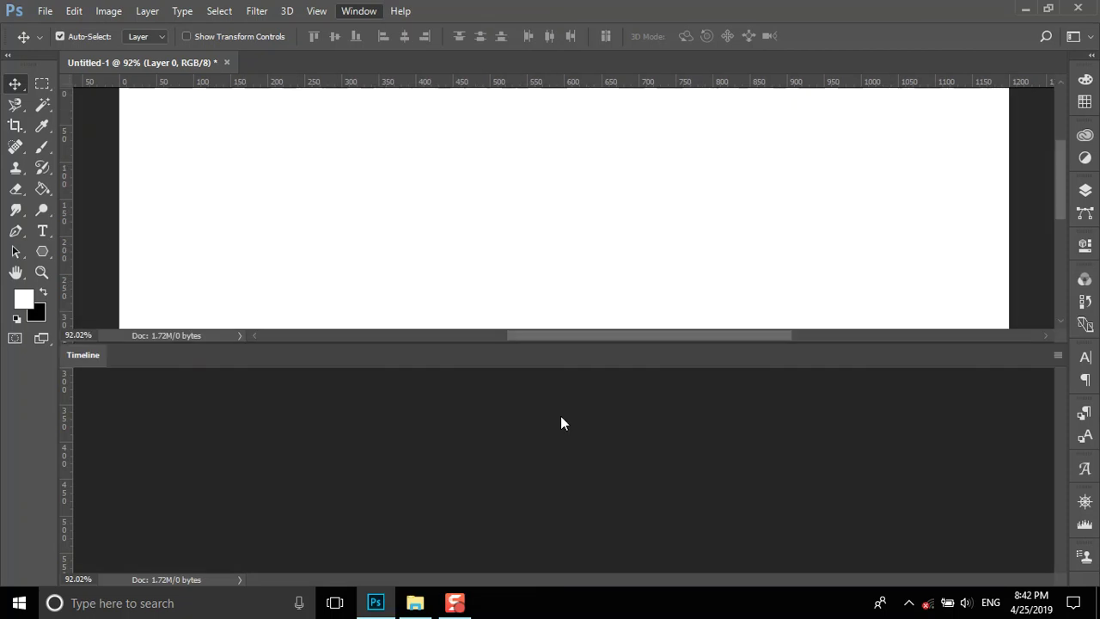
{"action": "key", "text": "z"}
{"action": "mouse_move", "coordinate": [471, 192]}
{"action": "left_mouse_down"}
{"action": "mouse_move", "coordinate": [457, 203]}
{"action": "mouse_move", "coordinate": [474, 209]}
{"action": "mouse_move", "coordinate": [456, 223]}
{"action": "left_mouse_up"}
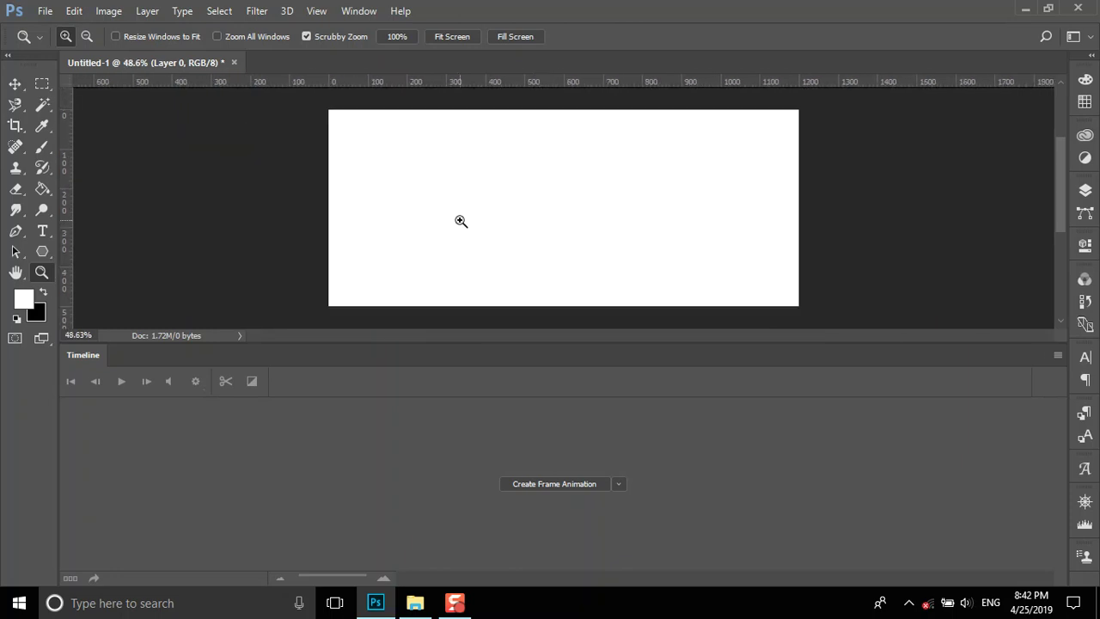
{"action": "left_click", "coordinate": [15, 84]}
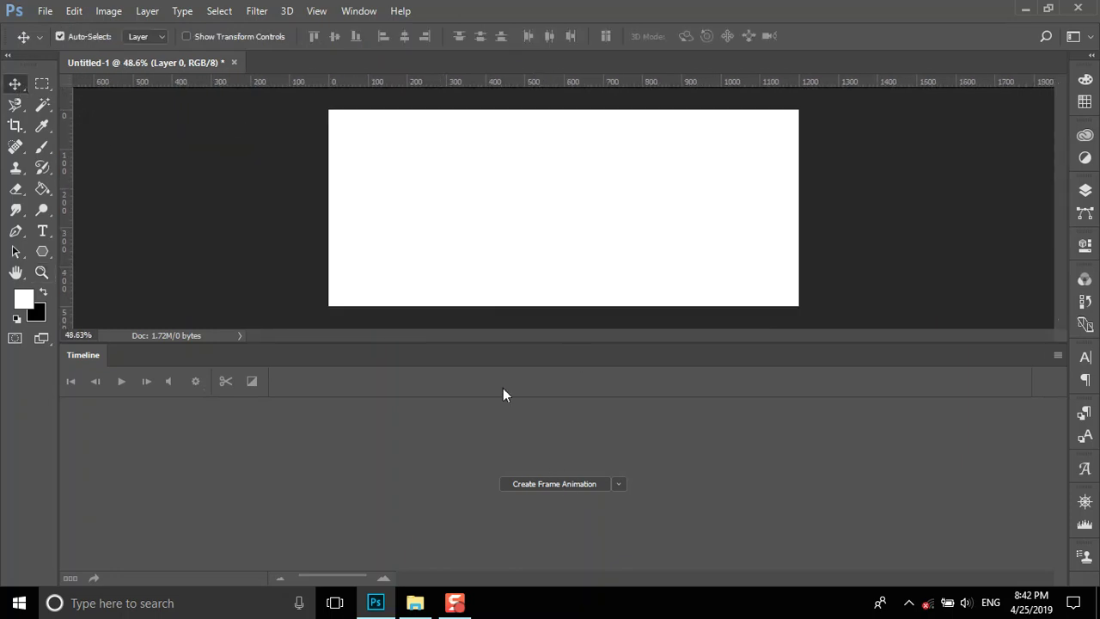
{"action": "left_click", "coordinate": [554, 483]}
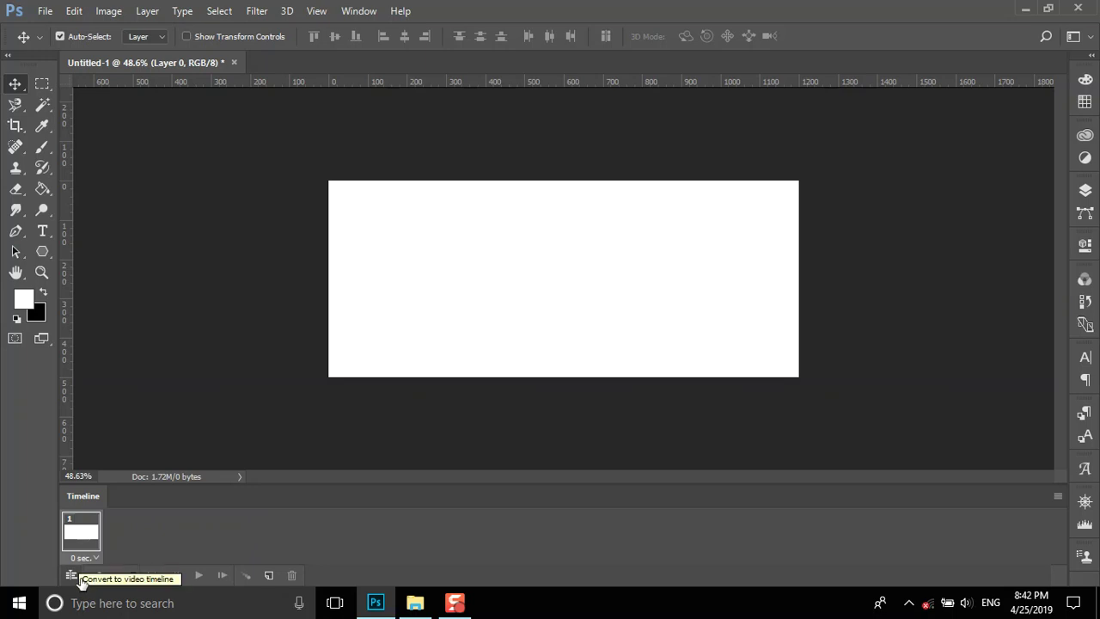
- Convert the frame animation to a video timeline and enlarge the canvas area
{"action": "left_click", "coordinate": [79, 579]}
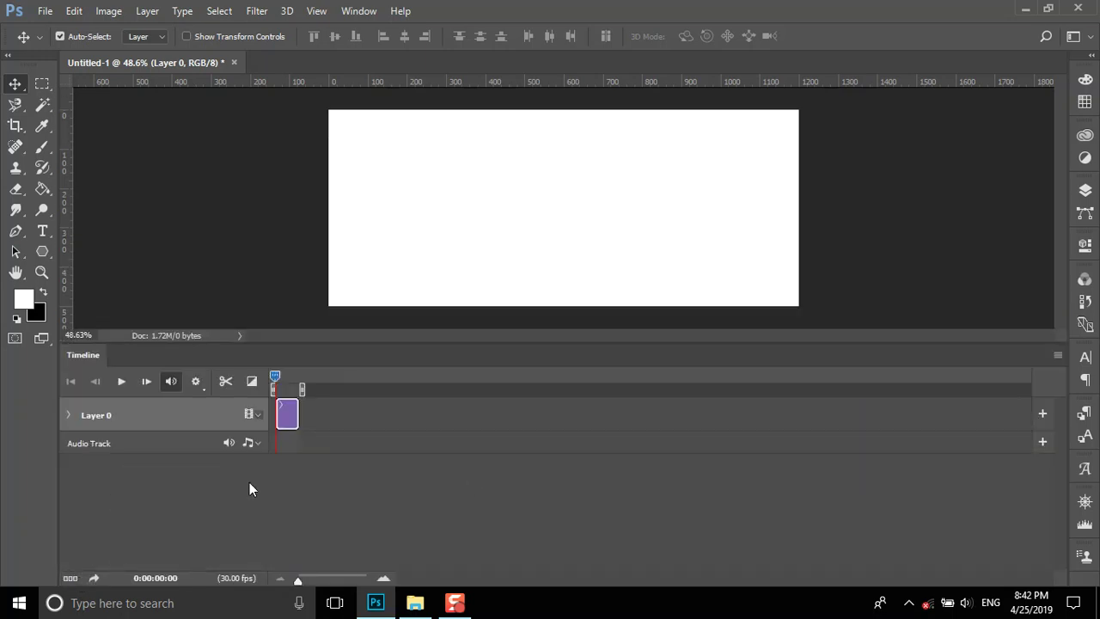
{"action": "left_click", "coordinate": [74, 579]}
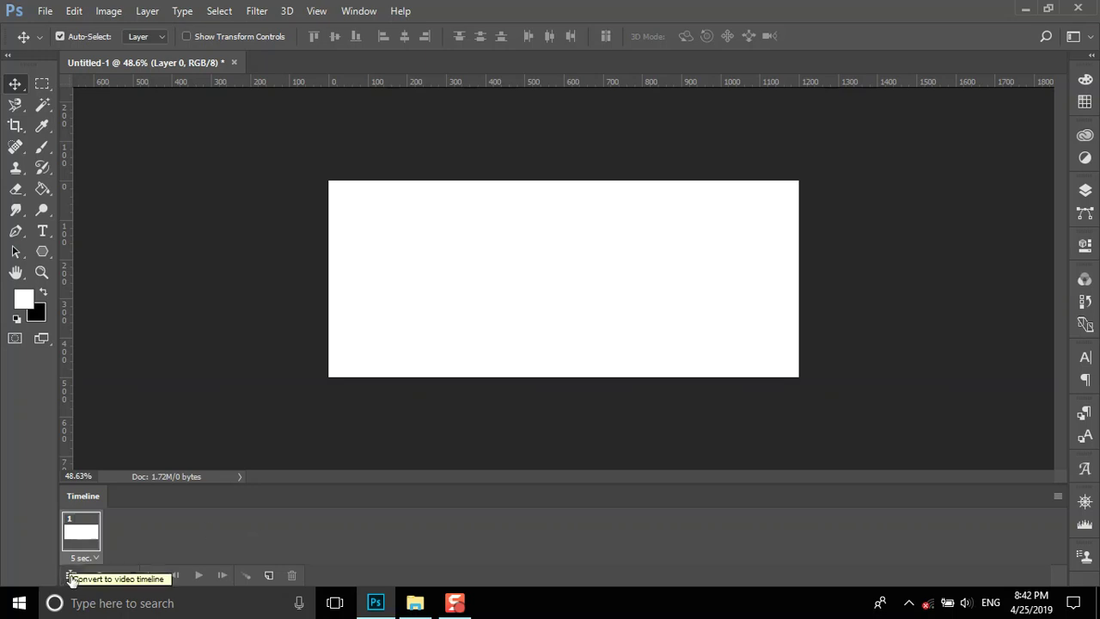
{"action": "left_click", "coordinate": [71, 577]}
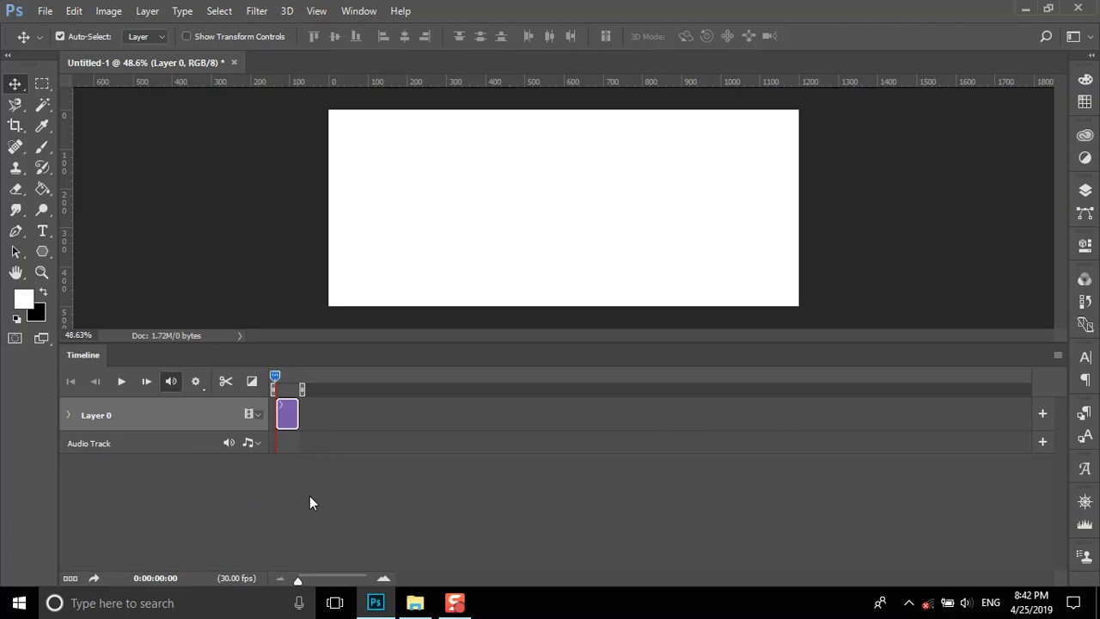
{"action": "left_click_drag", "start_coordinate": [354, 344], "coordinate": [360, 393]}
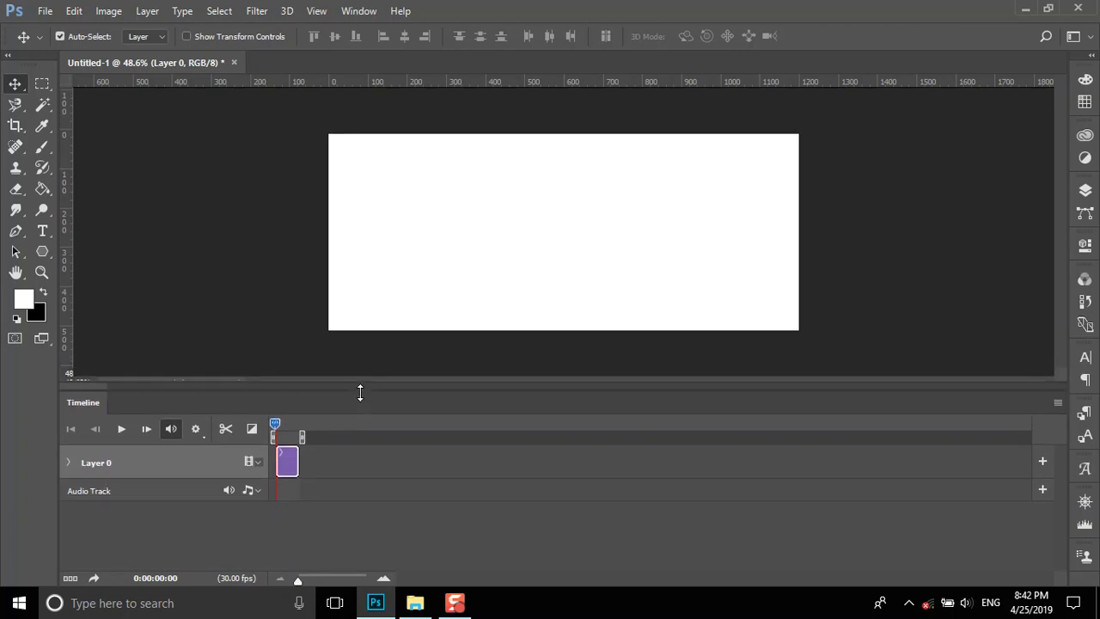
- Zoom and fit the blank canvas in the window above the timeline
{"action": "left_click", "coordinate": [41, 272]}
{"action": "left_click", "coordinate": [542, 247]}
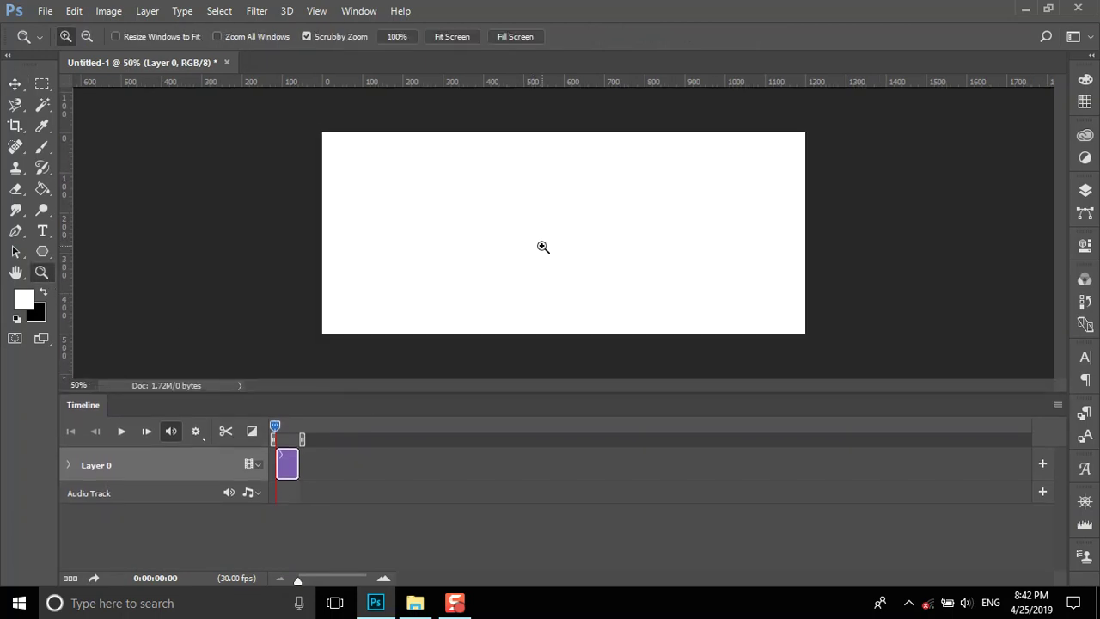
{"action": "mouse_move", "coordinate": [559, 238]}
{"action": "left_mouse_down"}
{"action": "mouse_move", "coordinate": [524, 232]}
{"action": "mouse_move", "coordinate": [513, 249]}
{"action": "left_mouse_up"}
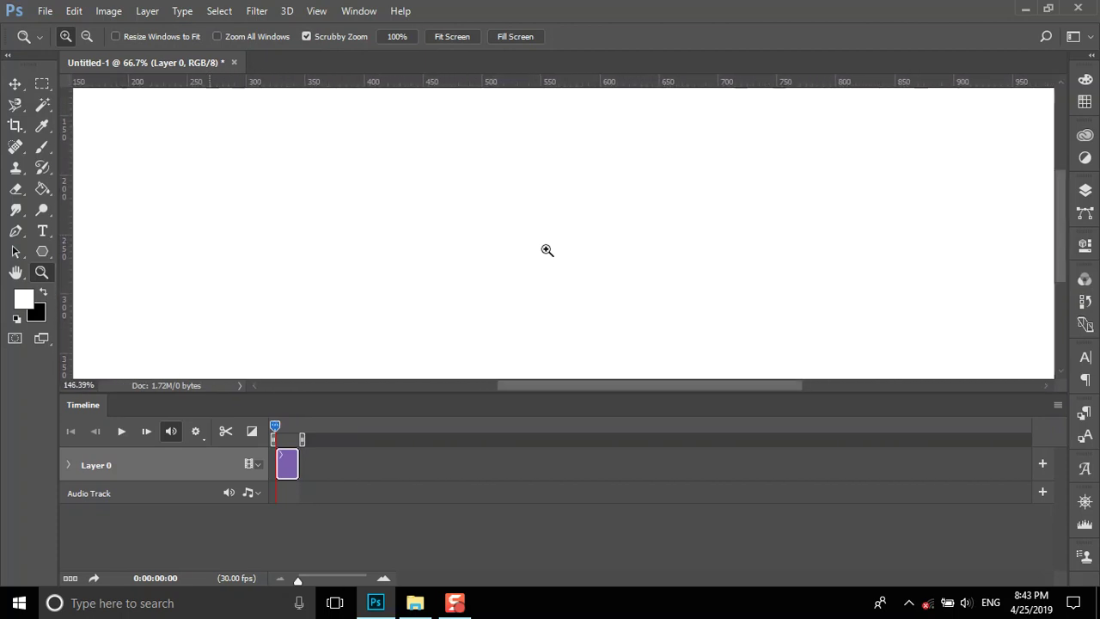
{"action": "key", "text": "ctrl+0"}
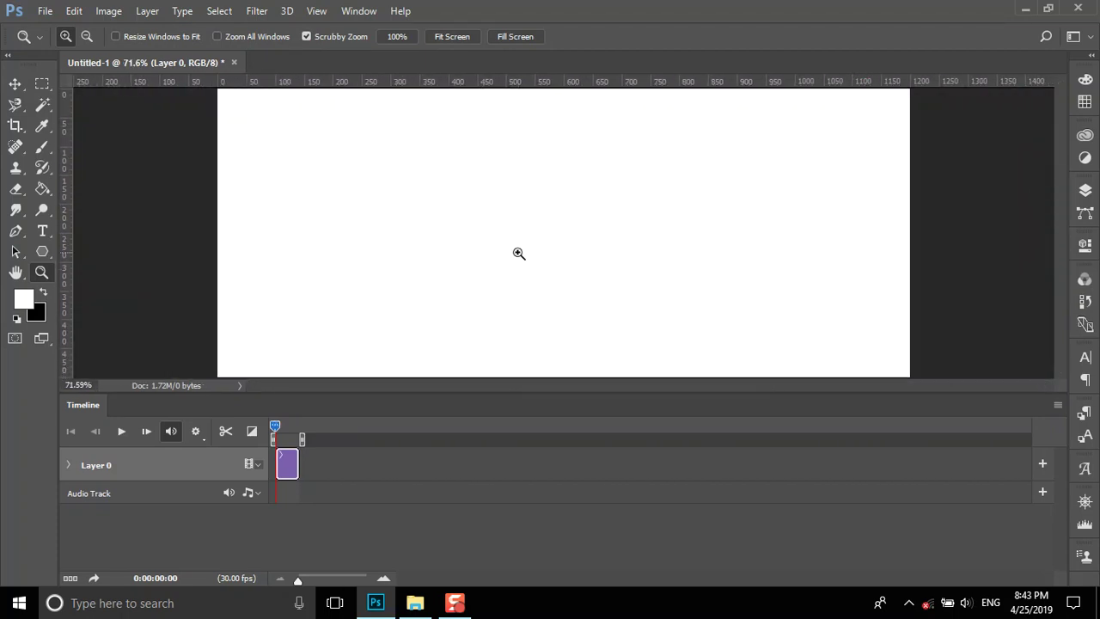
{"action": "left_click_drag", "start_coordinate": [517, 254], "coordinate": [624, 238]}
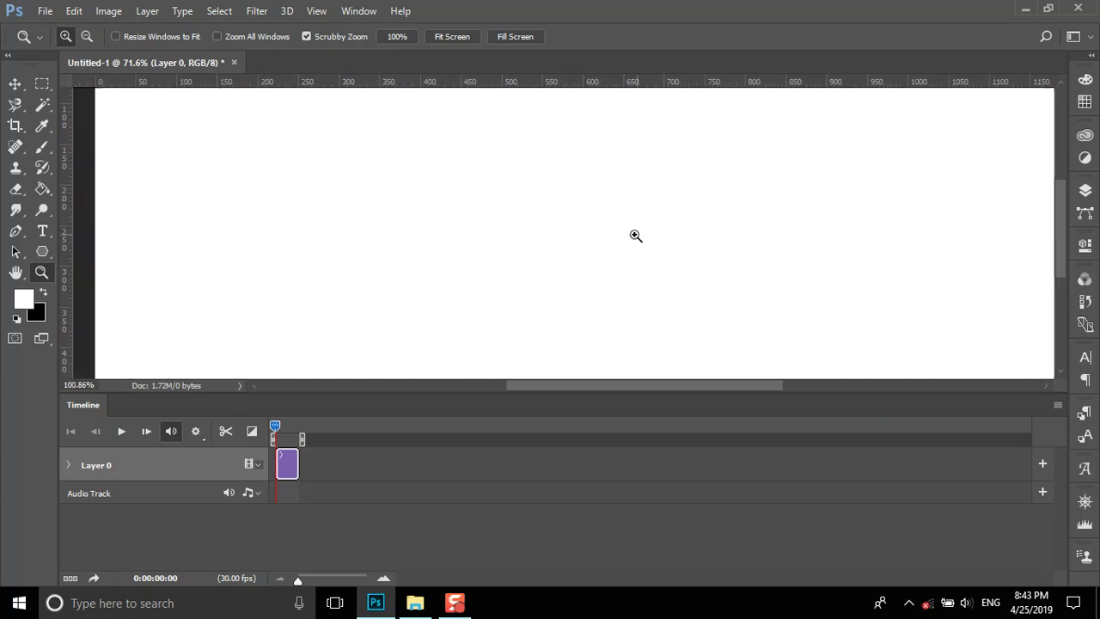
{"action": "left_click_drag", "start_coordinate": [623, 238], "coordinate": [611, 238]}
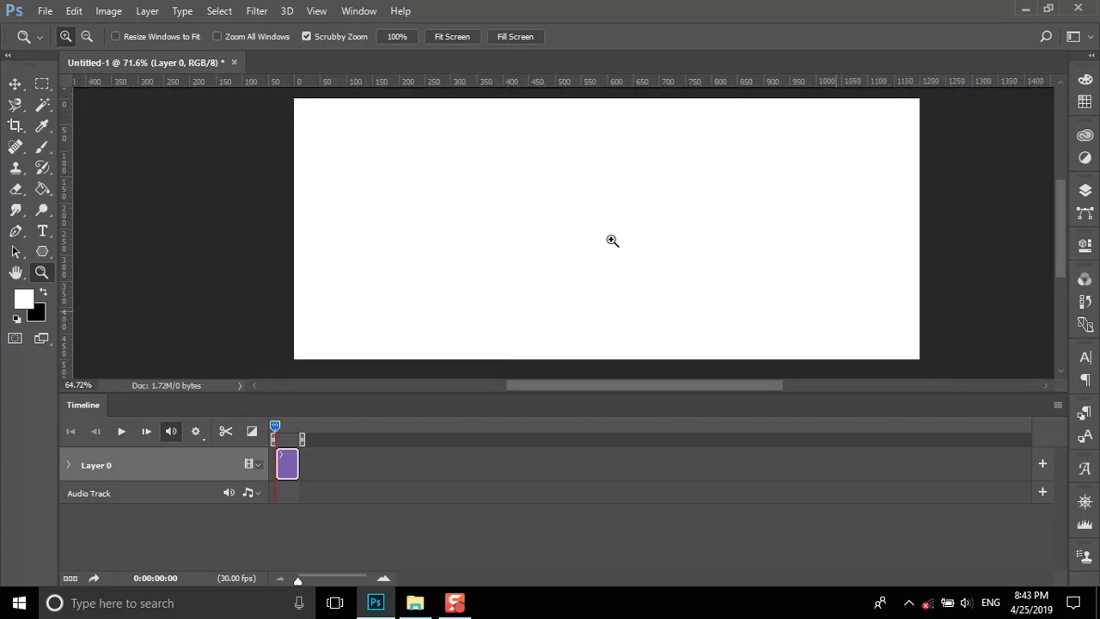
{"action": "left_click", "coordinate": [15, 83]}
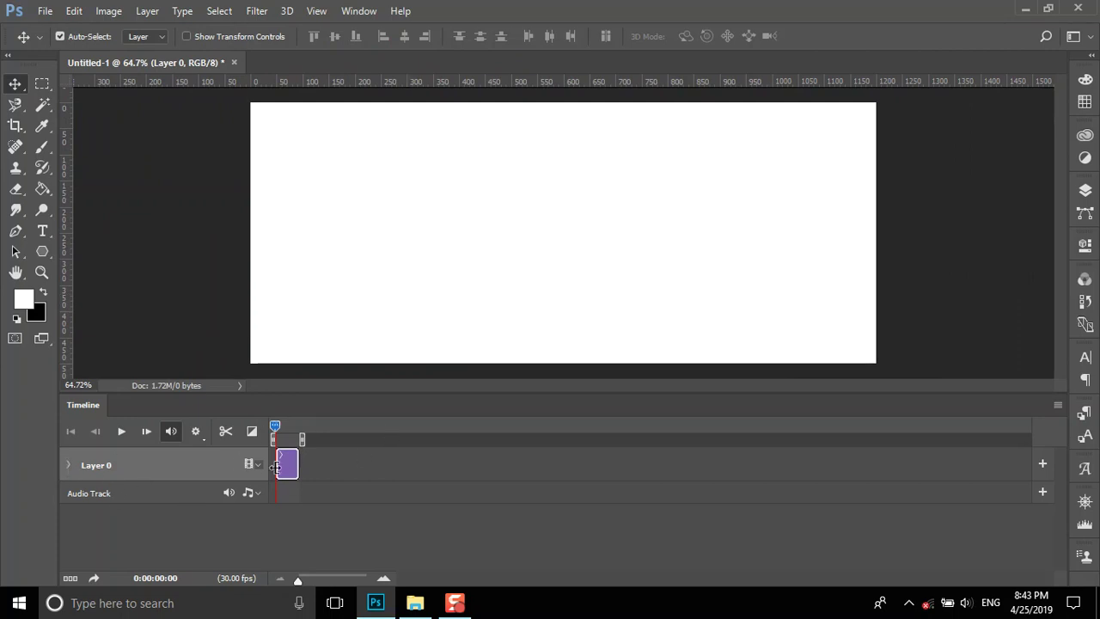
- Toggle the Layers panel open and closed, leaving it collapsed
{"action": "left_click", "coordinate": [1084, 190]}
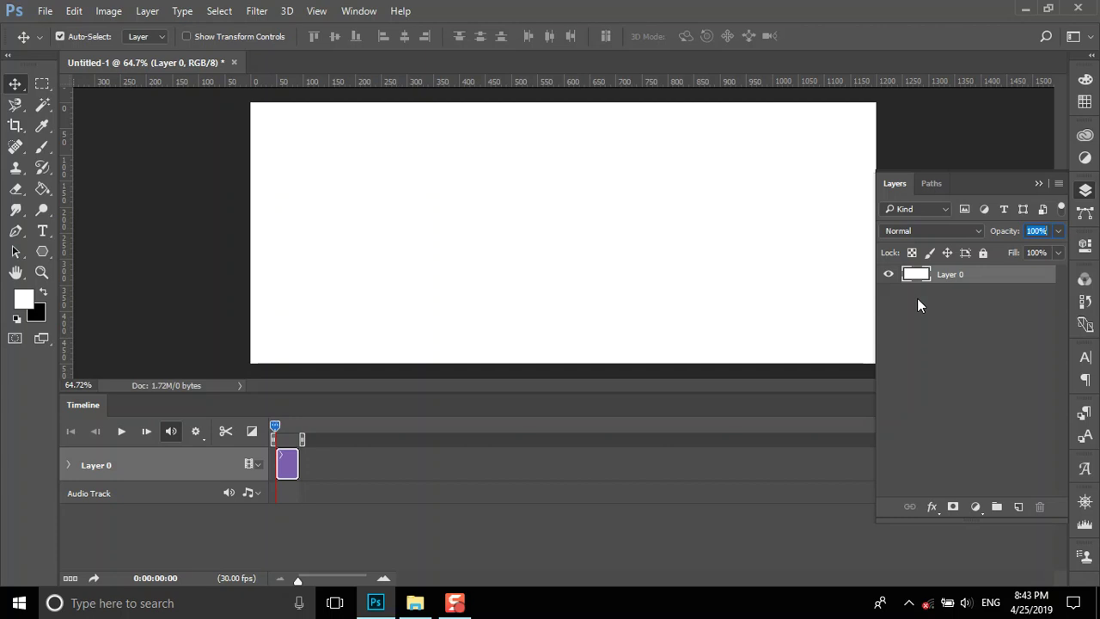
{"action": "left_click", "coordinate": [1038, 183]}
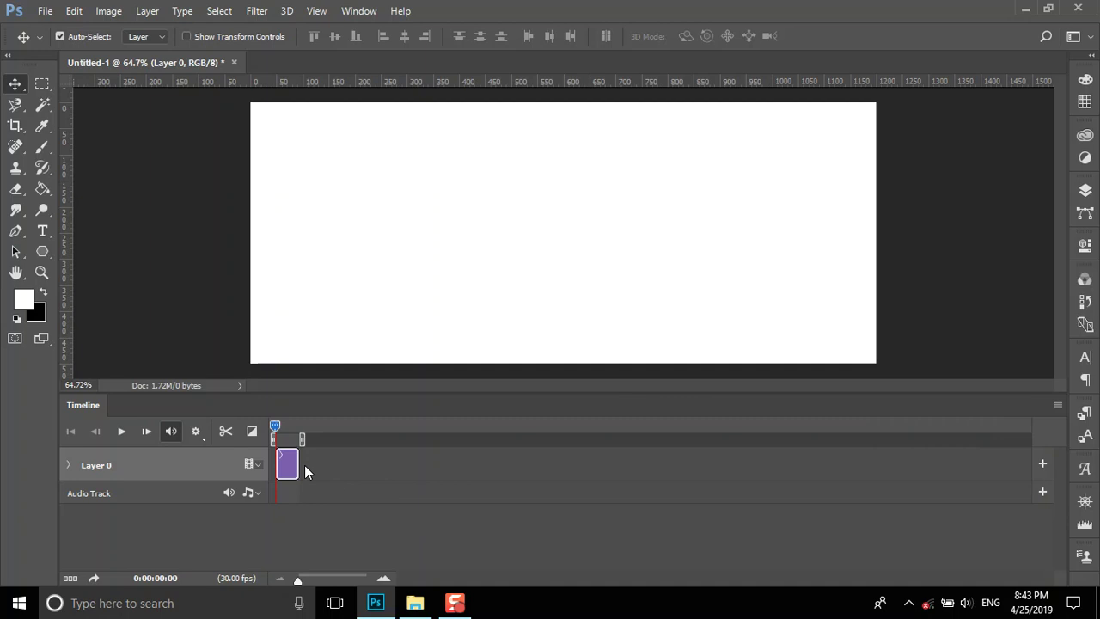
{"action": "left_click", "coordinate": [1084, 190]}
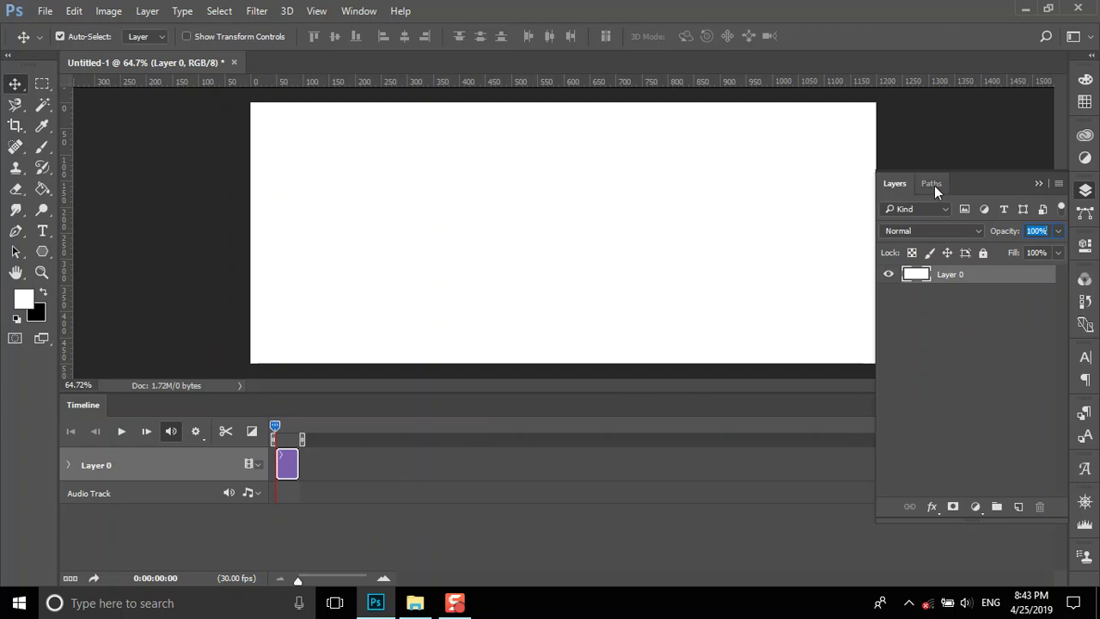
{"action": "left_click", "coordinate": [1046, 186]}
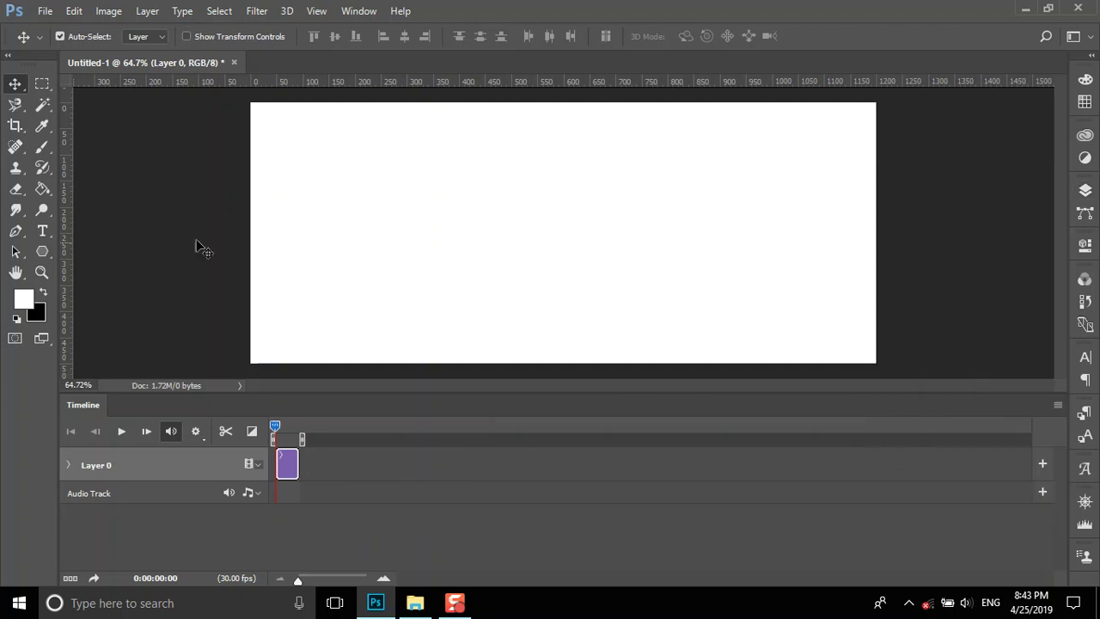
- Start a centred text line set to 200 pt, black #000000, Bold
{"action": "left_click", "coordinate": [42, 230]}
{"action": "left_click", "coordinate": [542, 231]}
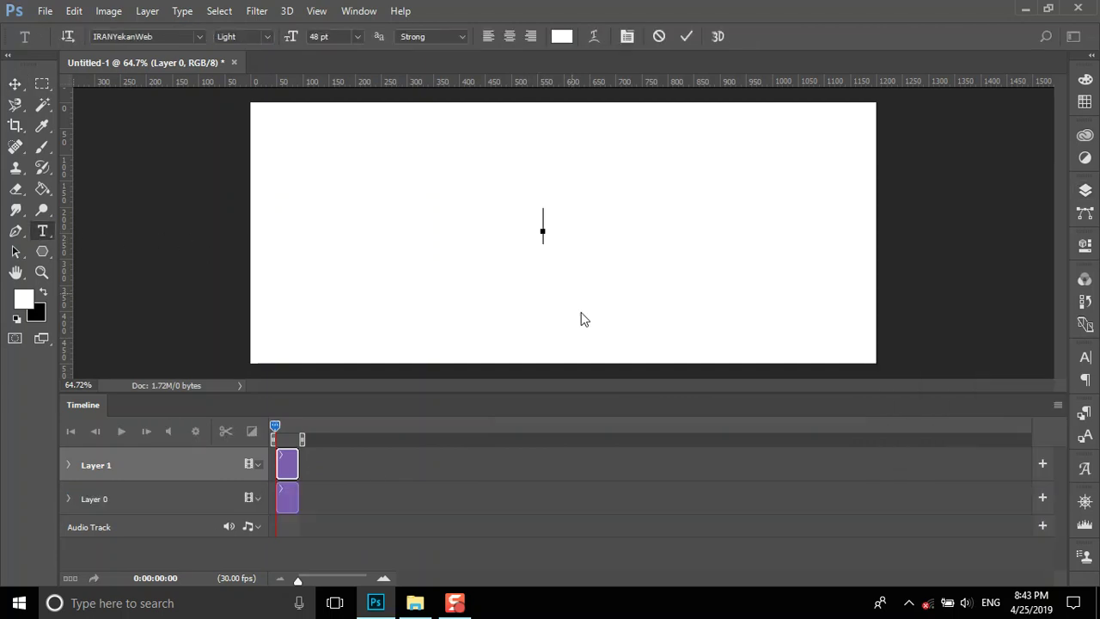
{"action": "left_click", "coordinate": [358, 36]}
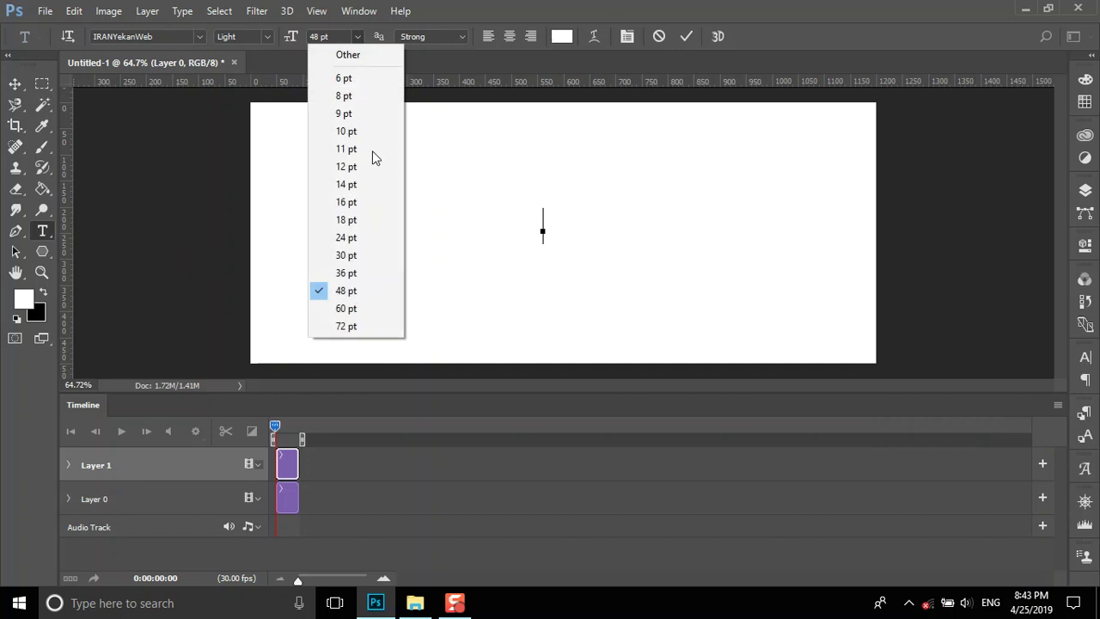
{"action": "left_click", "coordinate": [342, 328]}
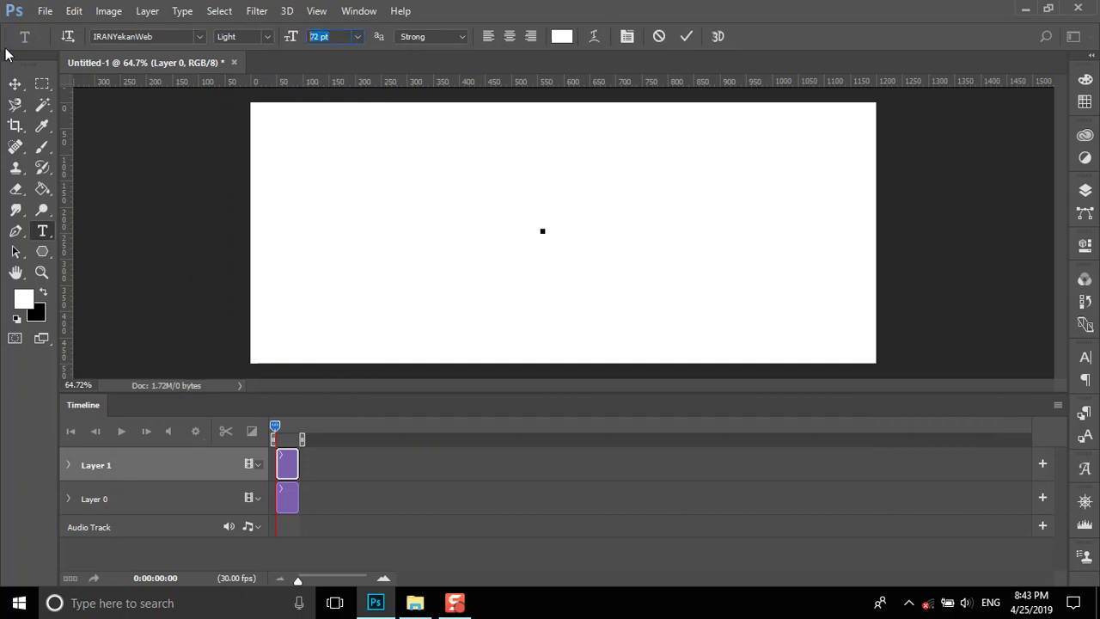
{"action": "type", "text": "200"}
{"action": "key", "text": "Return"}
{"action": "left_click", "coordinate": [562, 36]}
{"action": "type", "text": "000000"}
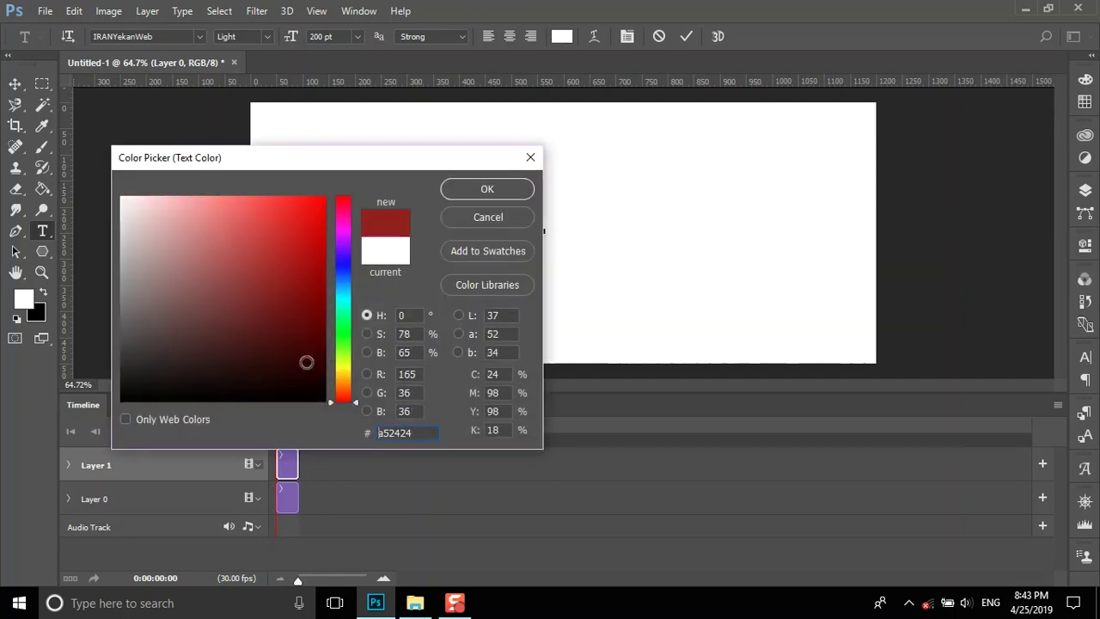
{"action": "left_click", "coordinate": [483, 188]}
{"action": "left_click", "coordinate": [262, 36]}
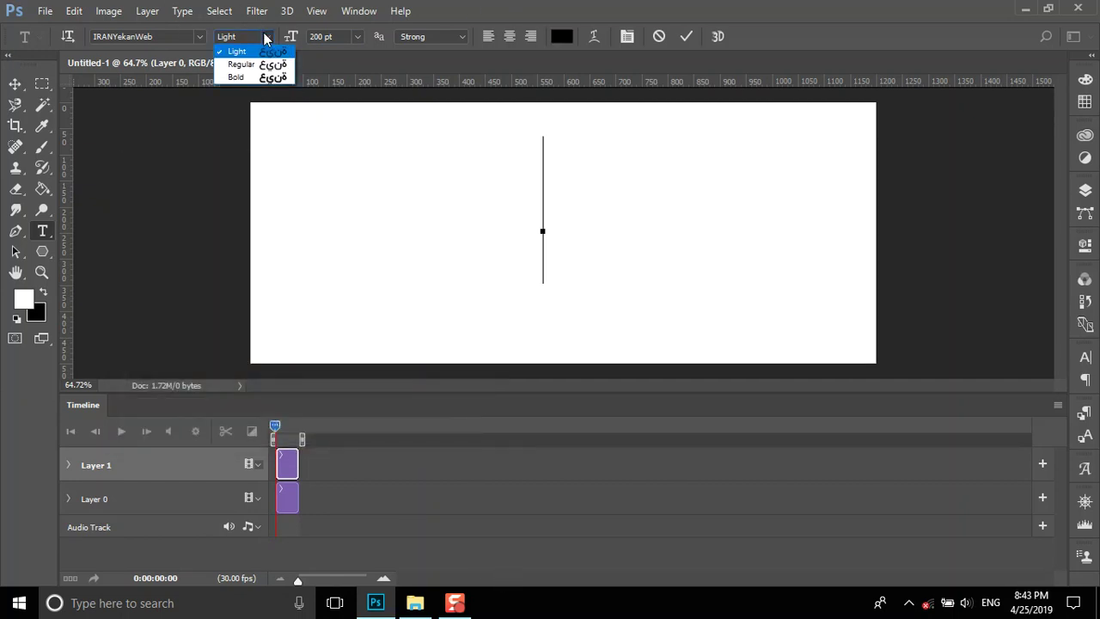
{"action": "left_click", "coordinate": [236, 76]}
- Type نانوسافت in Persian, commit it, and move it to the canvas centre
{"action": "key", "text": "alt+shift"}
{"action": "type", "text": "ن"}
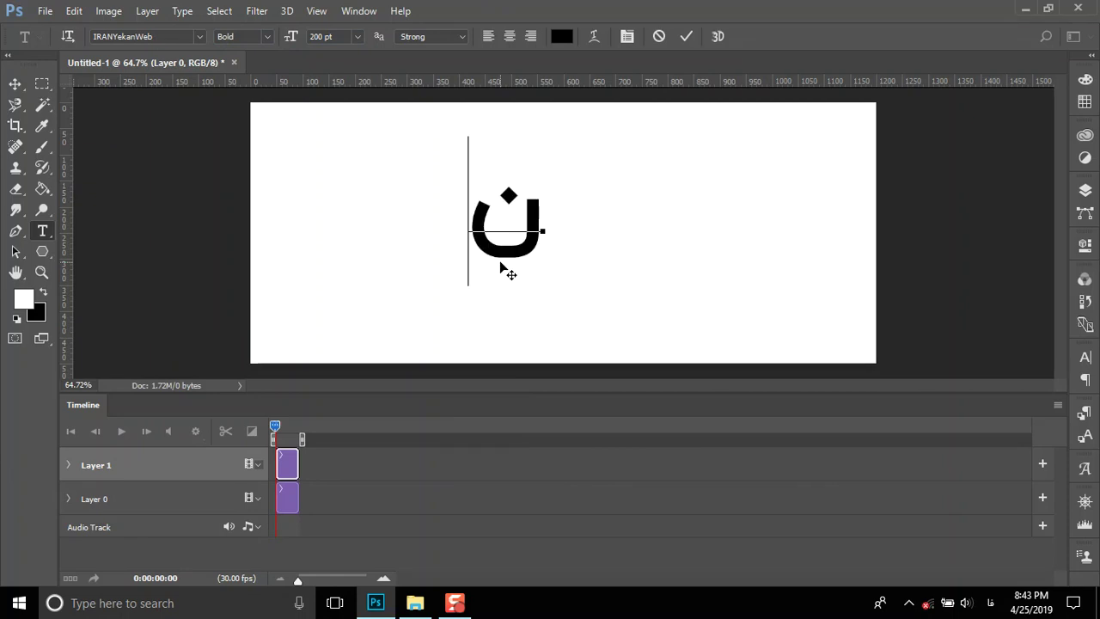
{"action": "type", "text": "انوساف"}
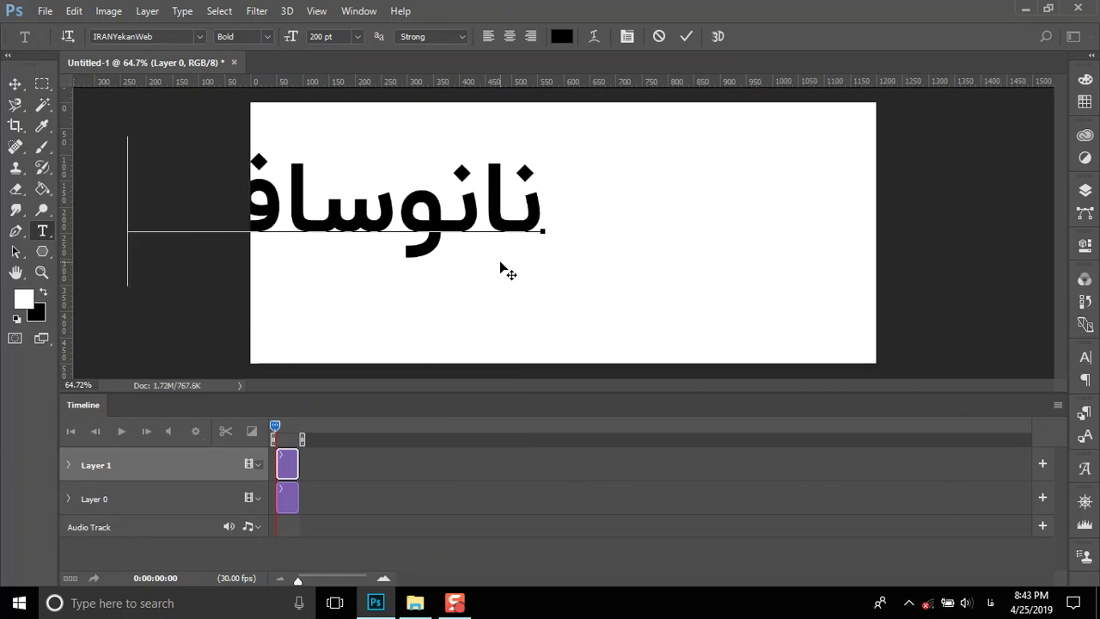
{"action": "left_click", "coordinate": [686, 36]}
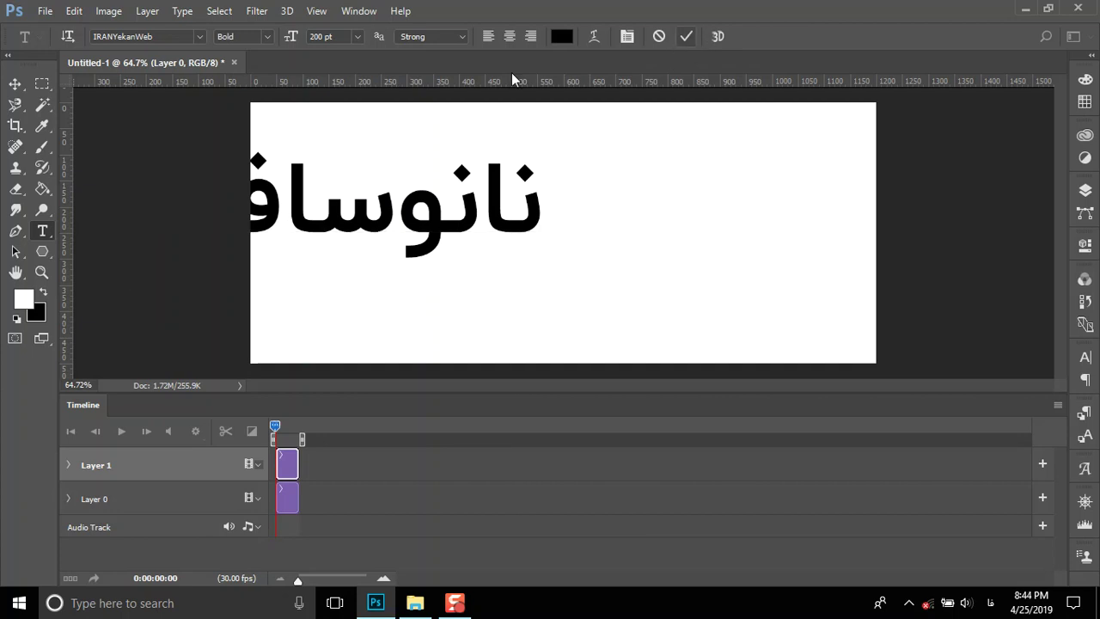
{"action": "left_click", "coordinate": [15, 83]}
{"action": "mouse_move", "coordinate": [404, 214]}
{"action": "left_mouse_down"}
{"action": "mouse_move", "coordinate": [567, 255]}
{"action": "mouse_move", "coordinate": [625, 240]}
{"action": "left_mouse_up"}
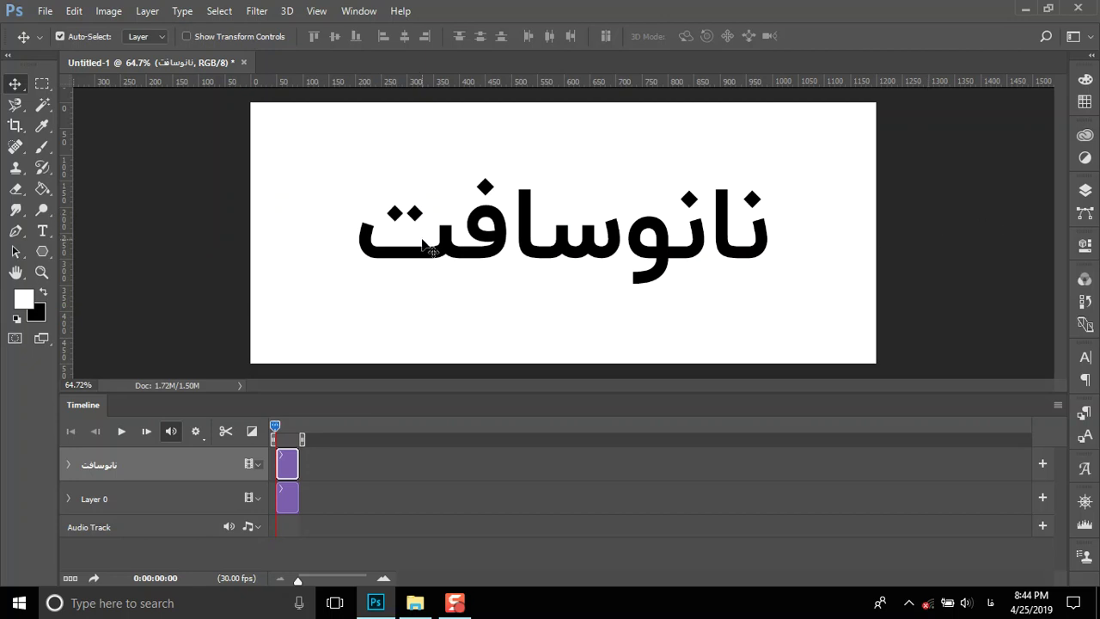
- Expand the نانوسافت layer's timeline properties and open its Layer Style dialog
{"action": "left_click", "coordinate": [945, 228]}
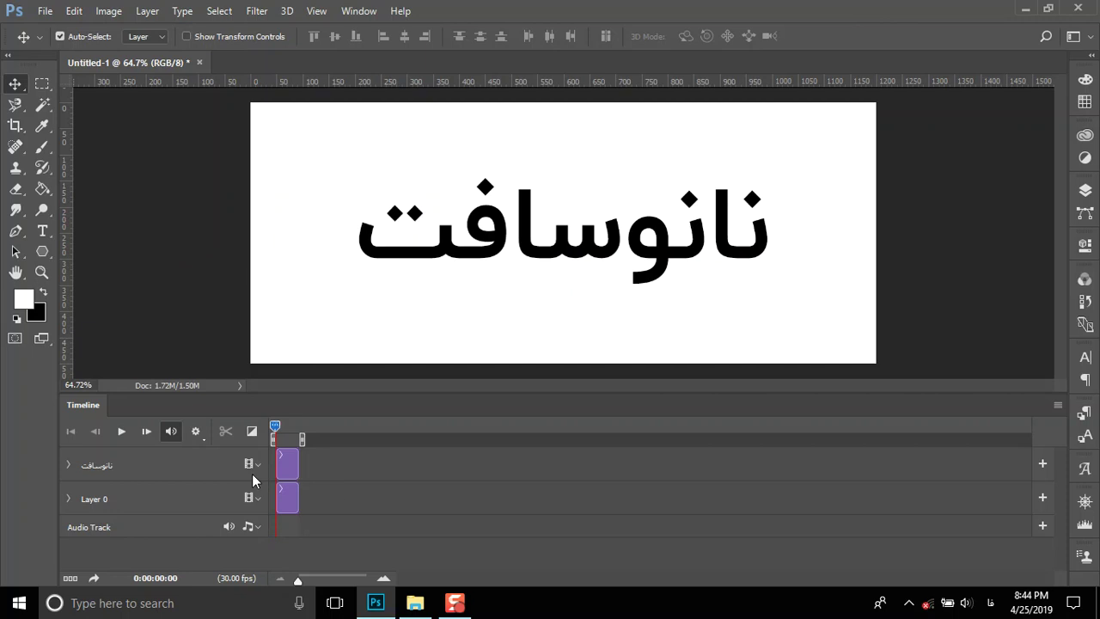
{"action": "left_click", "coordinate": [94, 465]}
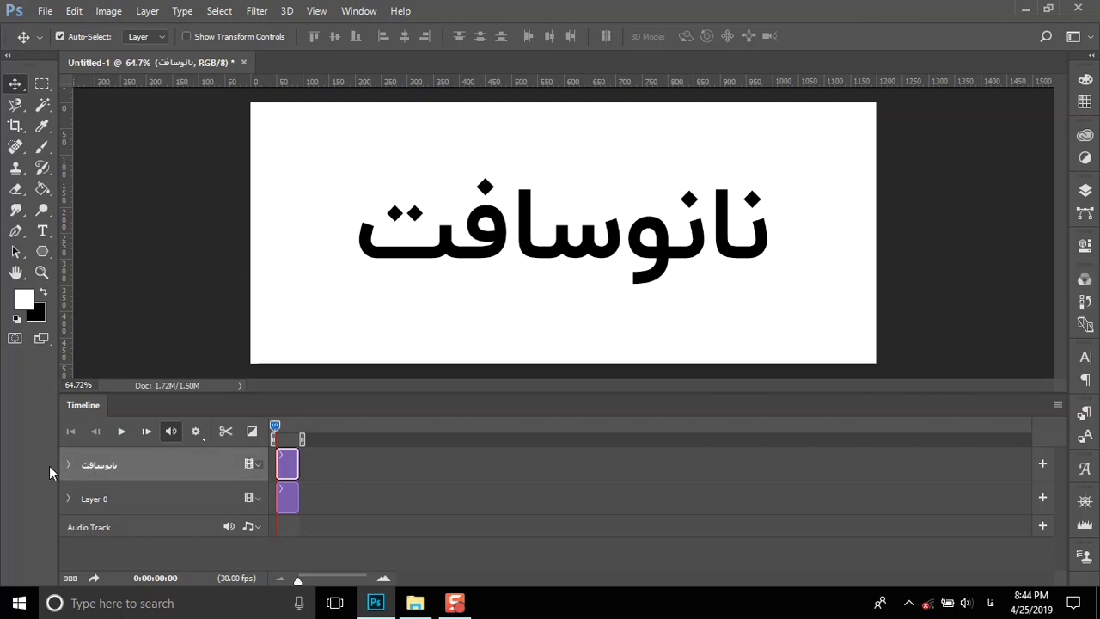
{"action": "left_click", "coordinate": [68, 465]}
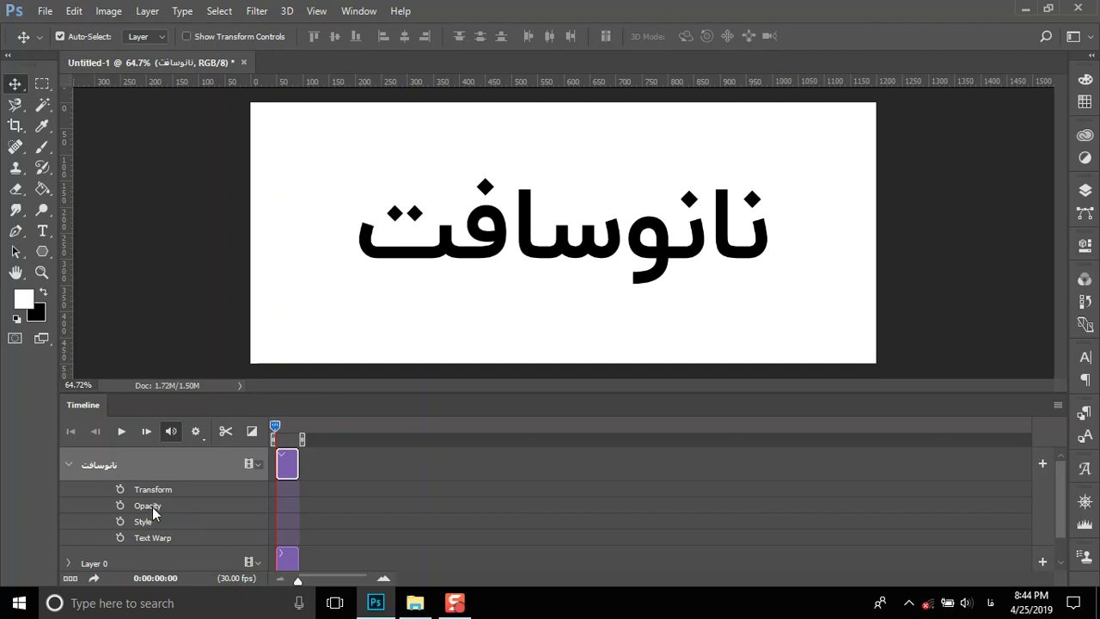
{"action": "left_click", "coordinate": [1084, 189]}
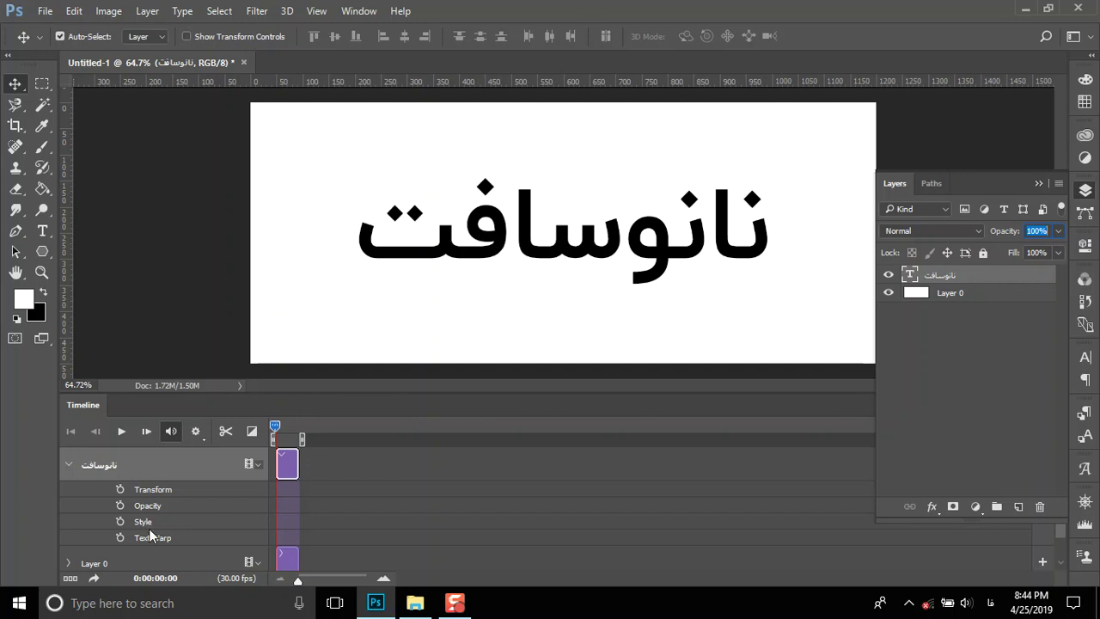
{"action": "double_click", "coordinate": [1019, 279]}
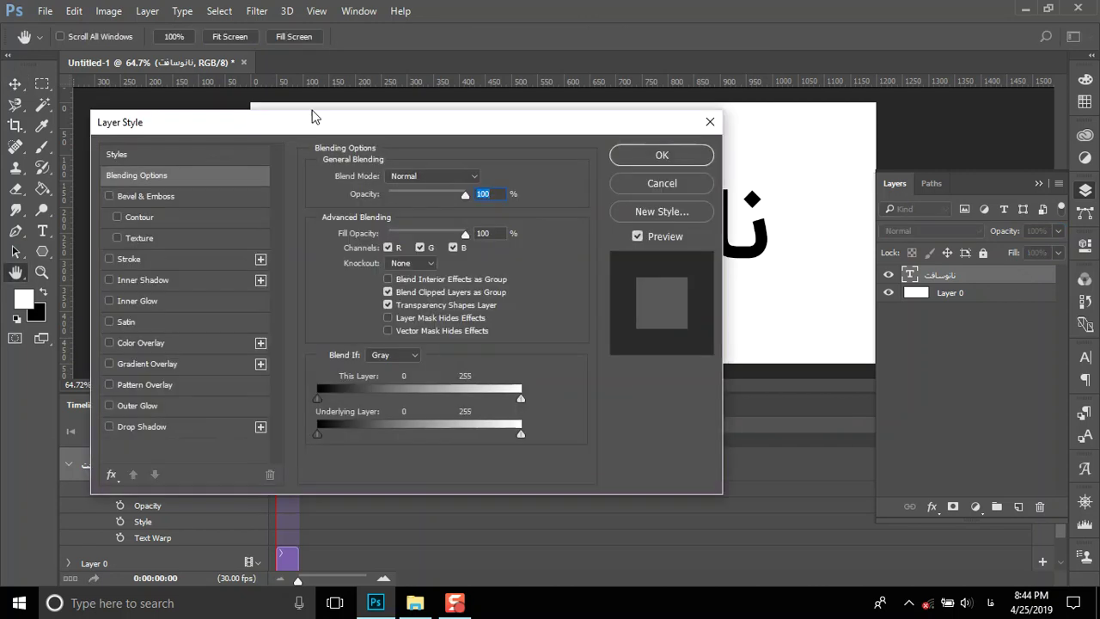
{"action": "left_click_drag", "start_coordinate": [300, 128], "coordinate": [529, 80]}
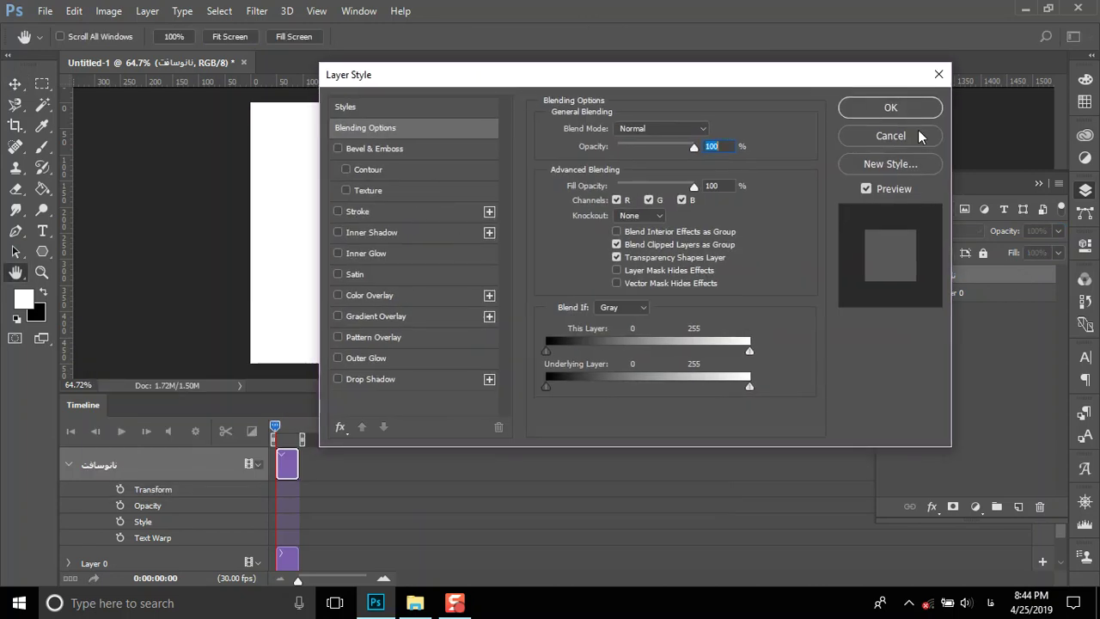
{"action": "left_click", "coordinate": [918, 136]}
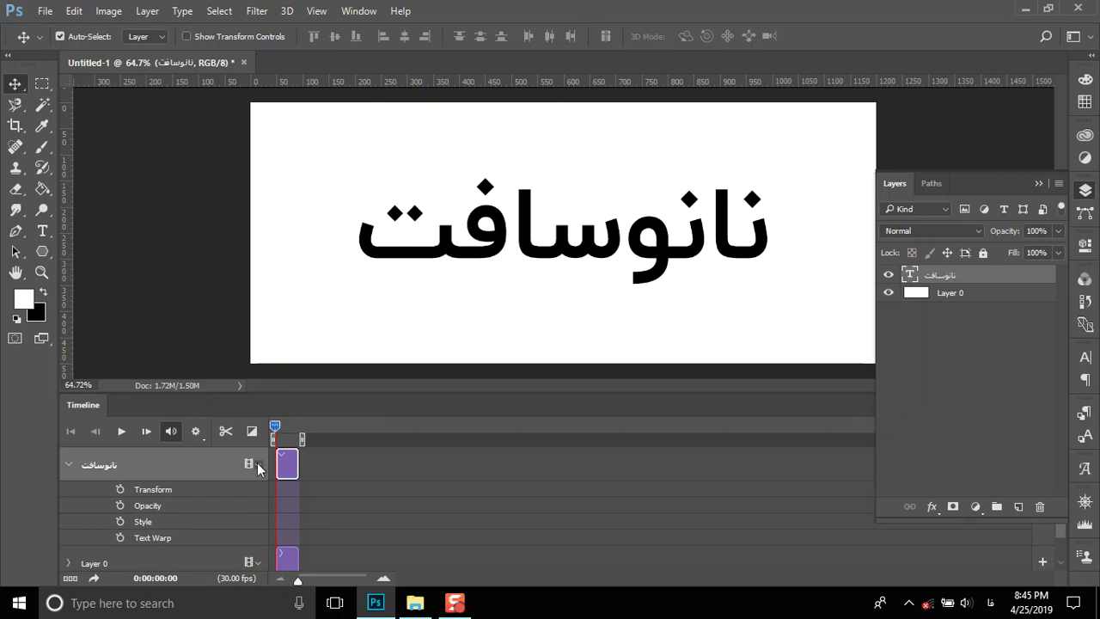
{"action": "left_click", "coordinate": [1038, 183]}
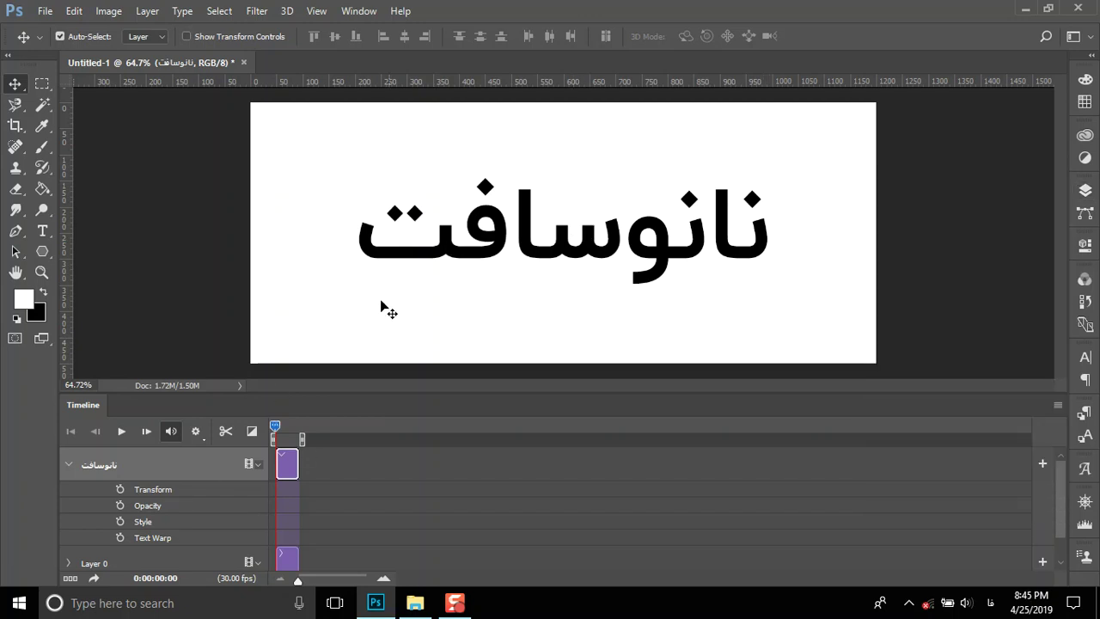
- Add a starting Transform keyframe to the text and zoom the timeline across five seconds
{"action": "left_click", "coordinate": [121, 489]}
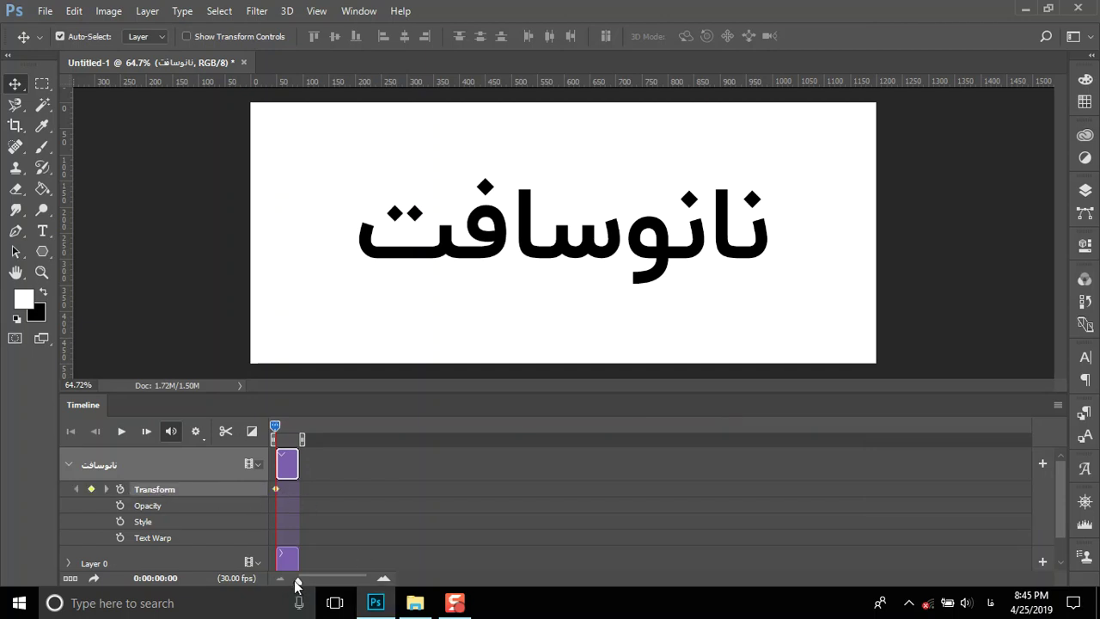
{"action": "left_click_drag", "start_coordinate": [299, 582], "coordinate": [320, 582]}
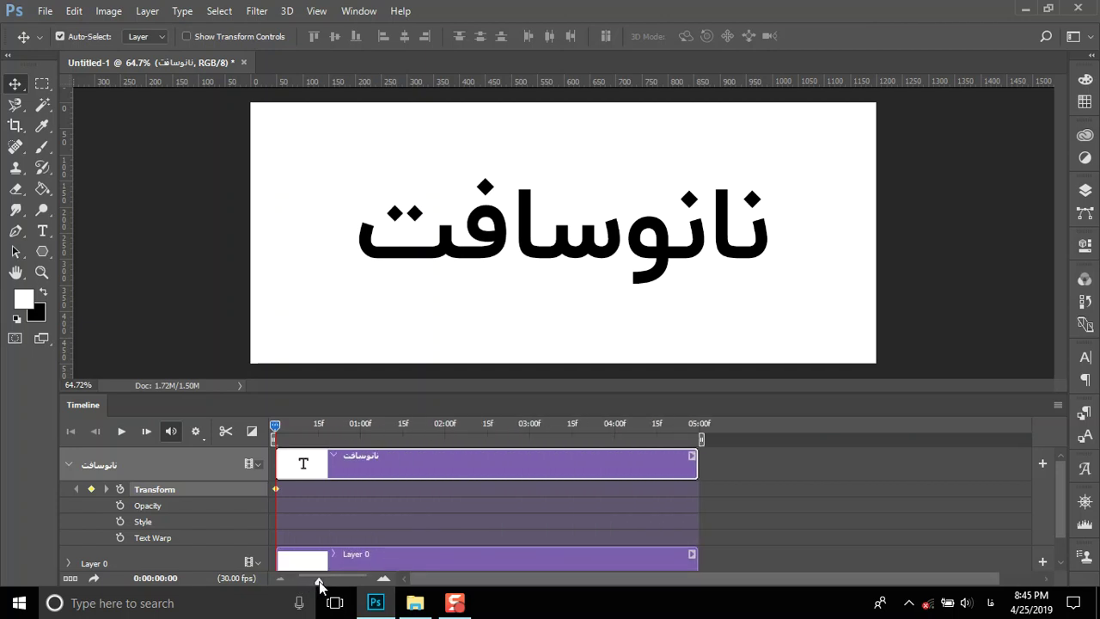
{"action": "left_click_drag", "start_coordinate": [320, 584], "coordinate": [324, 584]}
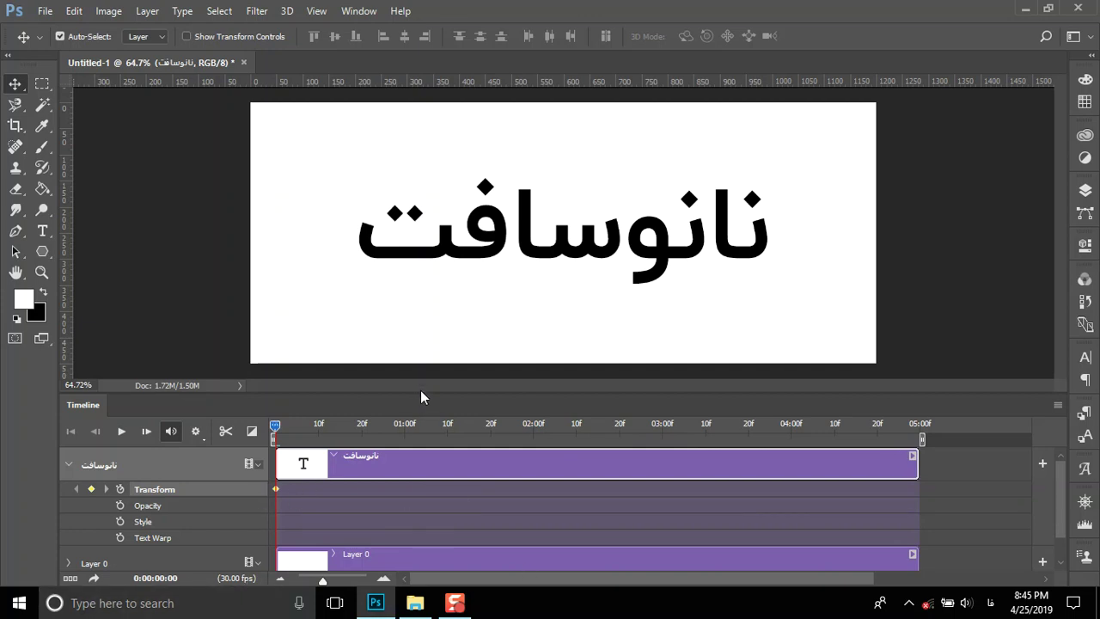
- Shift the text right and add a Transform keyframe near the clip's end
{"action": "left_click_drag", "start_coordinate": [422, 393], "coordinate": [430, 373]}
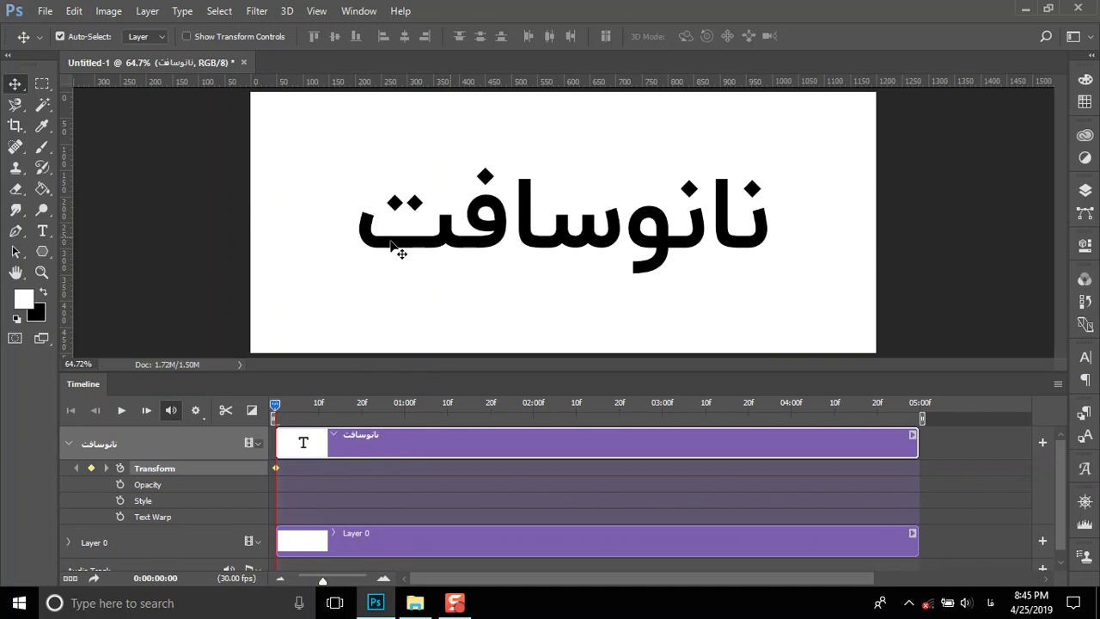
{"action": "left_click_drag", "start_coordinate": [402, 249], "coordinate": [928, 236]}
{"action": "left_click_drag", "start_coordinate": [275, 406], "coordinate": [921, 414]}
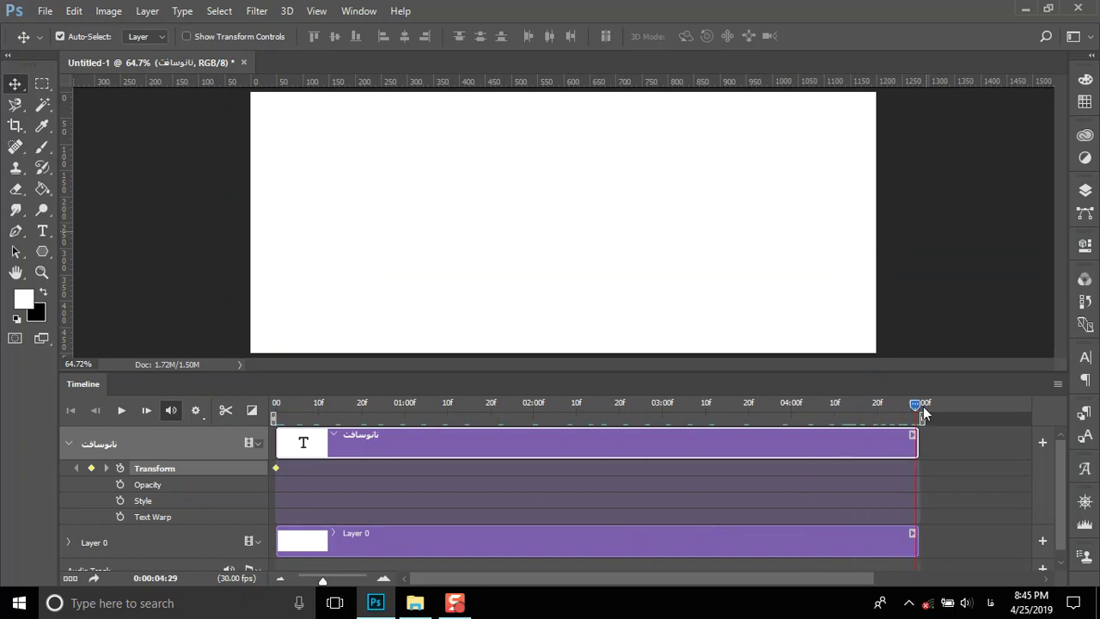
{"action": "left_click", "coordinate": [92, 468]}
- Drag the text back toward centre and apply free transforms to the layers
{"action": "left_click_drag", "start_coordinate": [944, 230], "coordinate": [616, 226]}
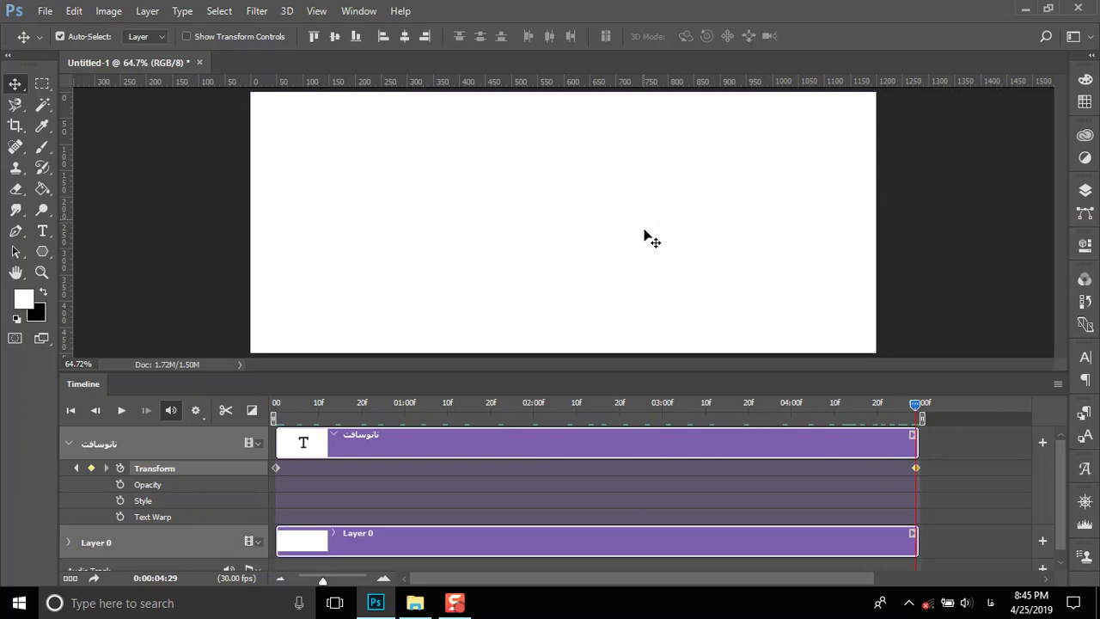
{"action": "key", "text": "ctrl+t"}
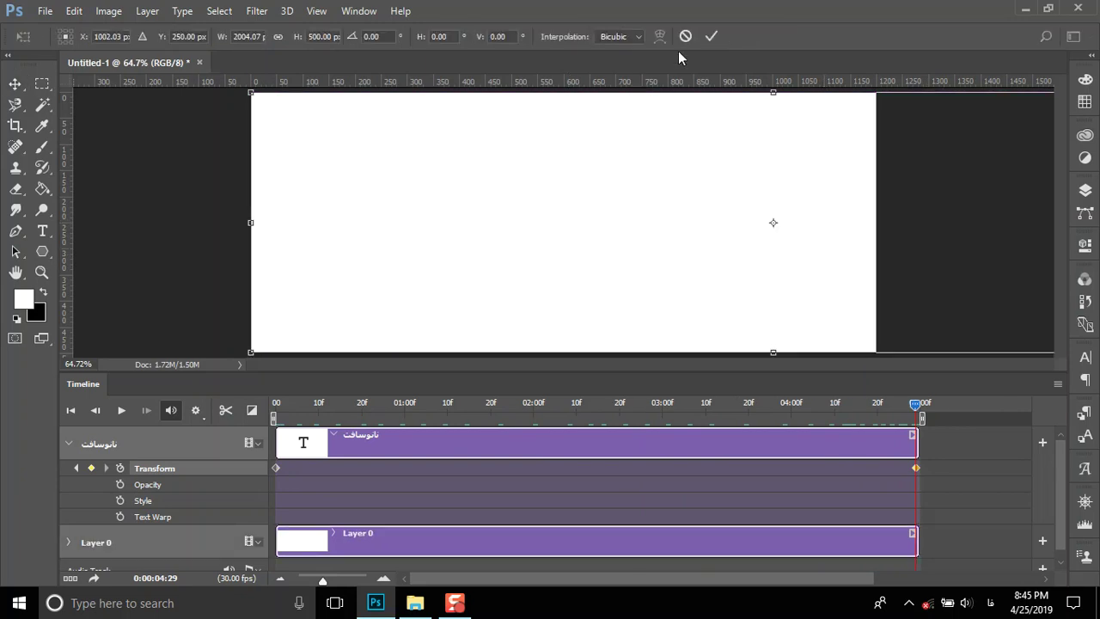
{"action": "left_click", "coordinate": [686, 35]}
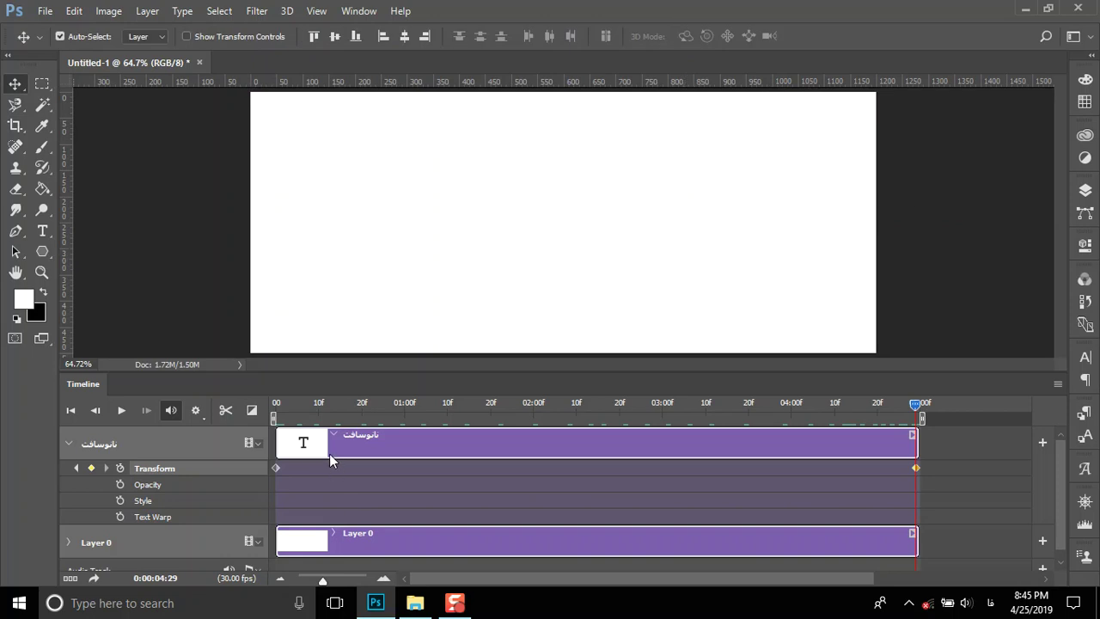
{"action": "left_click_drag", "start_coordinate": [919, 238], "coordinate": [924, 238]}
{"action": "key", "text": "ctrl+t"}
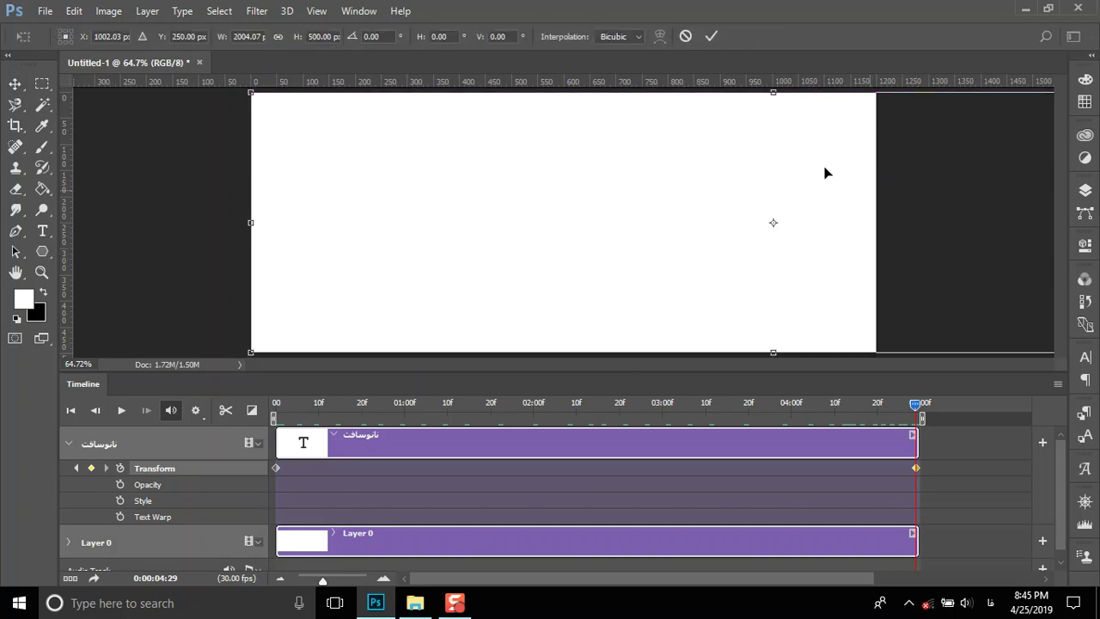
{"action": "left_click", "coordinate": [685, 37]}
- Free-transform the نانوسافت text off the left edge, then rewind and play the animation
{"action": "left_click", "coordinate": [1084, 190]}
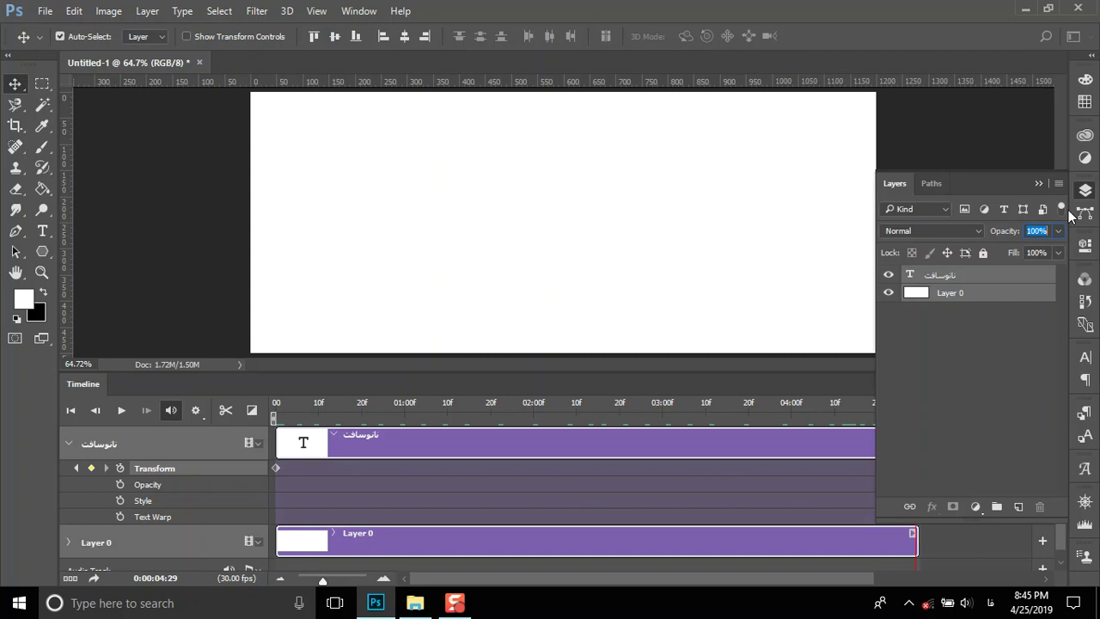
{"action": "left_click", "coordinate": [988, 277]}
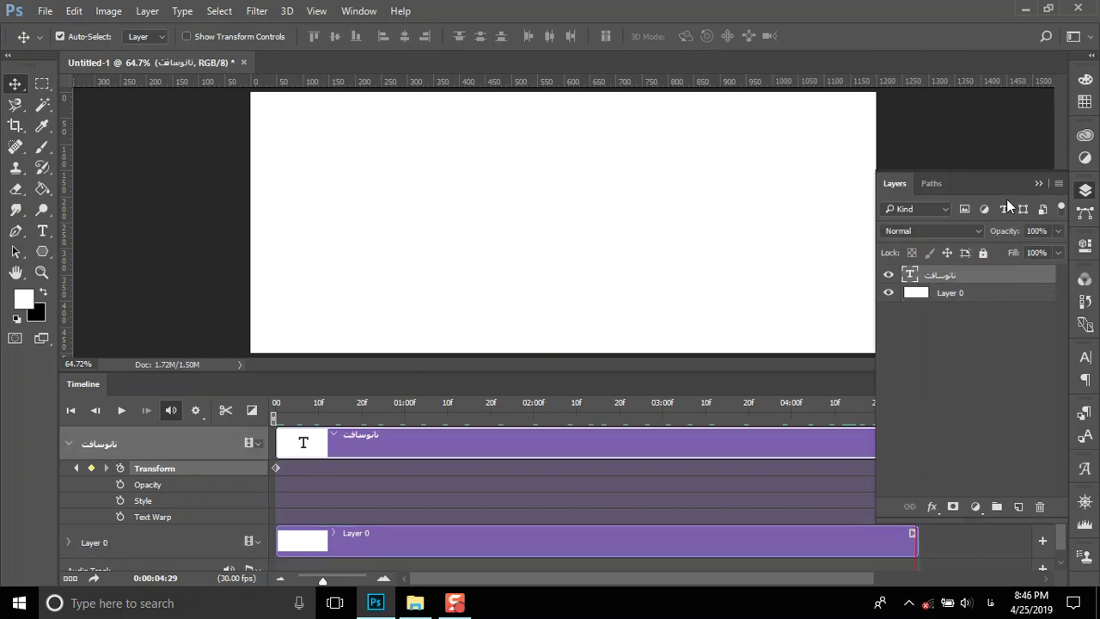
{"action": "left_click", "coordinate": [1037, 183]}
{"action": "key", "text": "ctrl+t"}
{"action": "mouse_move", "coordinate": [982, 224]}
{"action": "left_mouse_down"}
{"action": "mouse_move", "coordinate": [660, 249]}
{"action": "mouse_move", "coordinate": [211, 257]}
{"action": "left_mouse_up"}
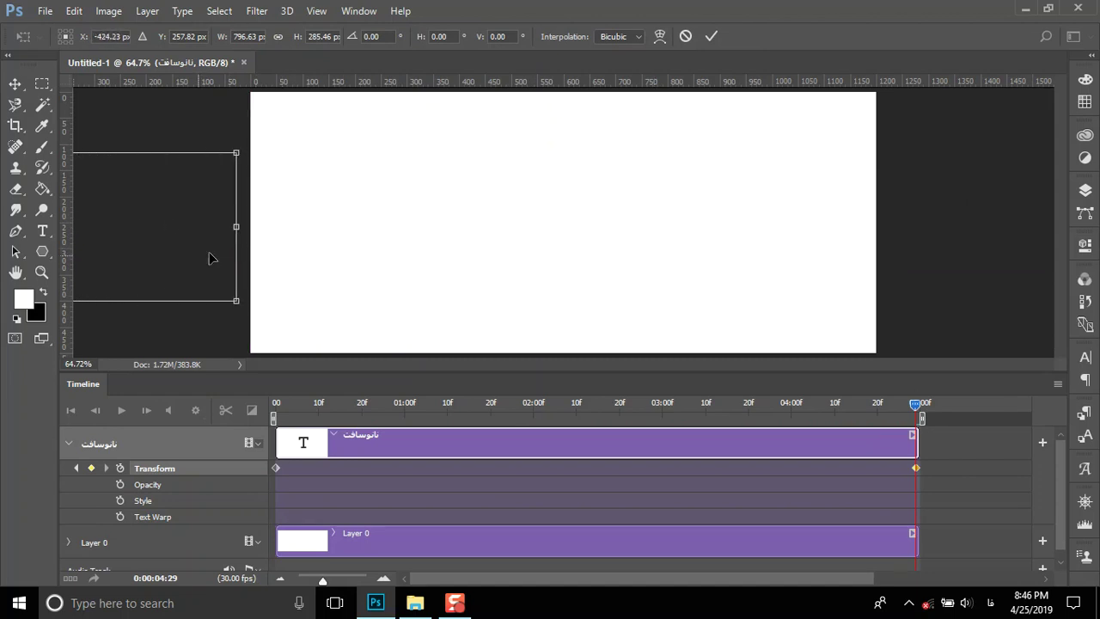
{"action": "left_click", "coordinate": [710, 36]}
{"action": "left_click", "coordinate": [710, 38]}
{"action": "left_click_drag", "start_coordinate": [915, 406], "coordinate": [292, 406]}
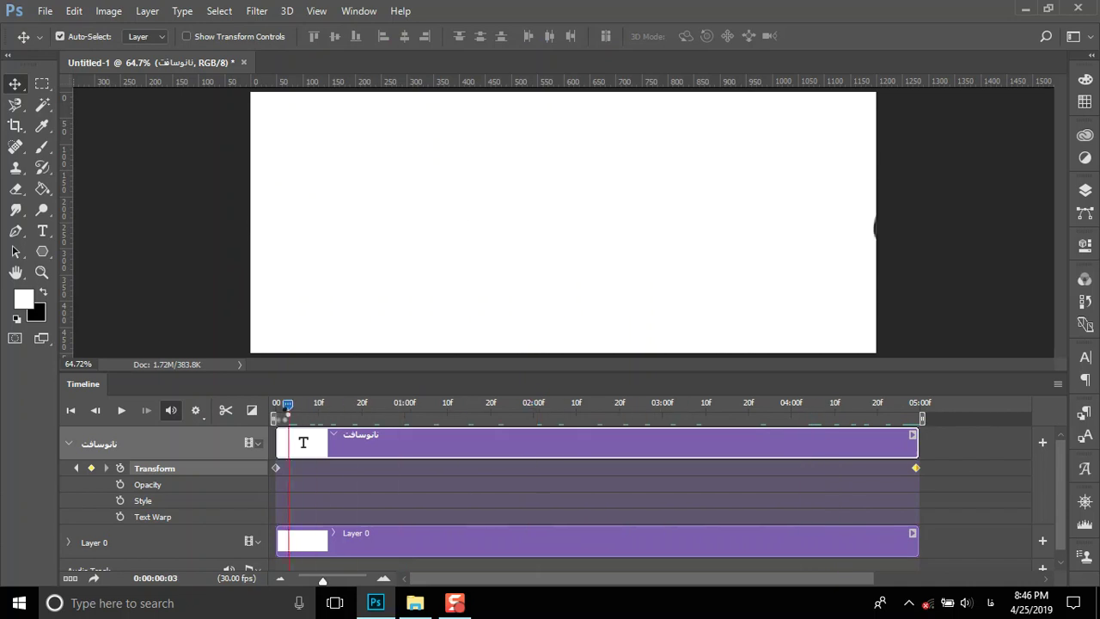
{"action": "left_click", "coordinate": [122, 409]}
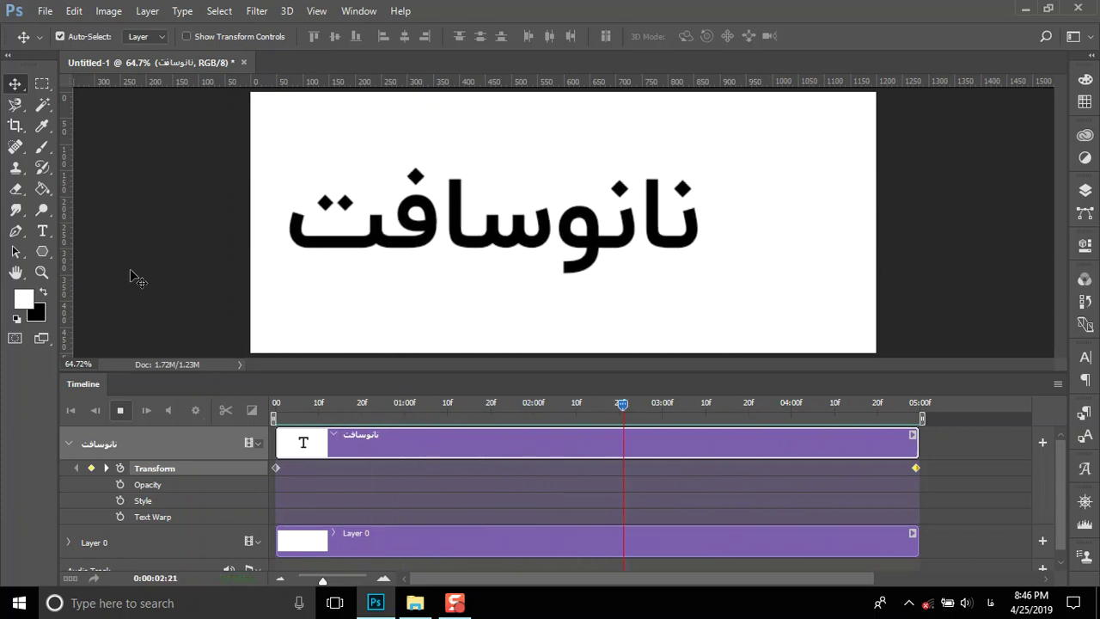
- Stop playback and delete the text's end keyframe and Transform animation
{"action": "left_click", "coordinate": [120, 411]}
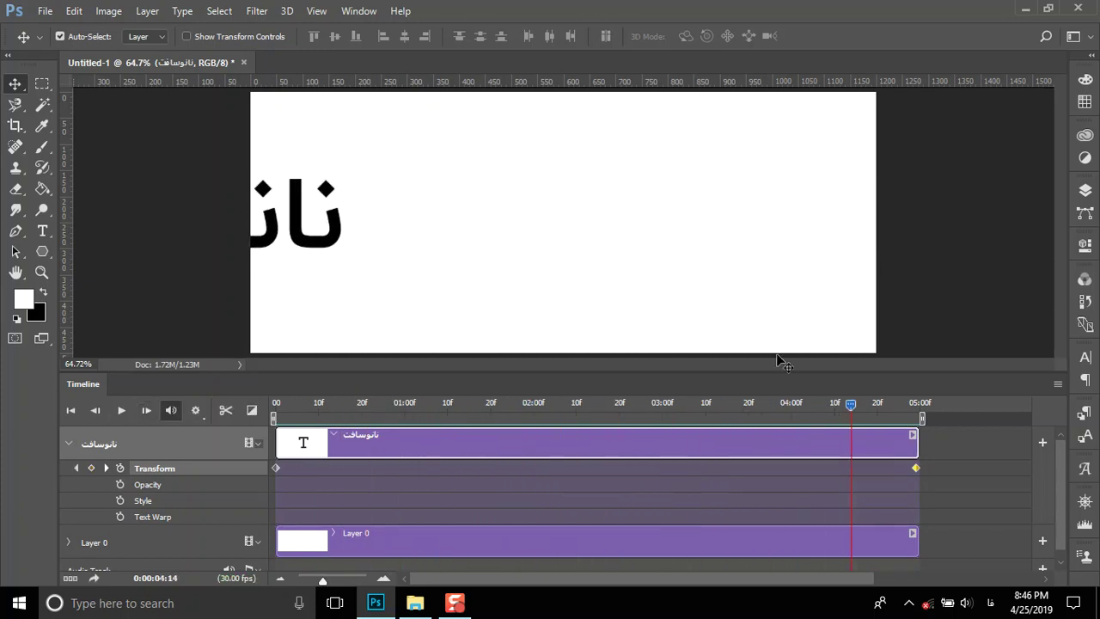
{"action": "left_click_drag", "start_coordinate": [851, 404], "coordinate": [825, 403]}
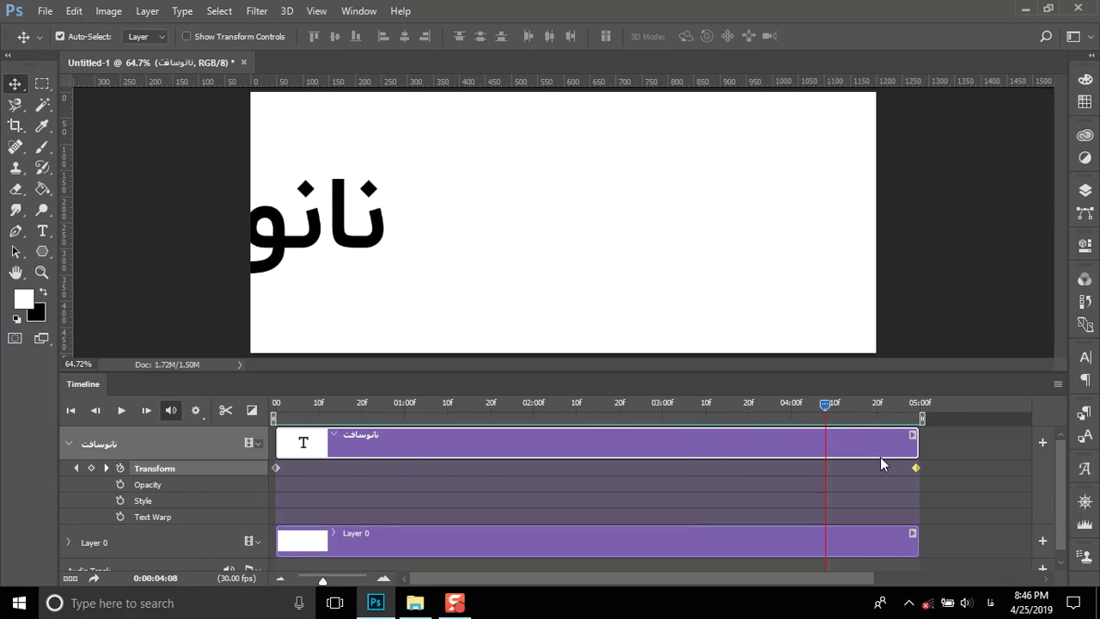
{"action": "left_click_drag", "start_coordinate": [916, 469], "coordinate": [620, 470]}
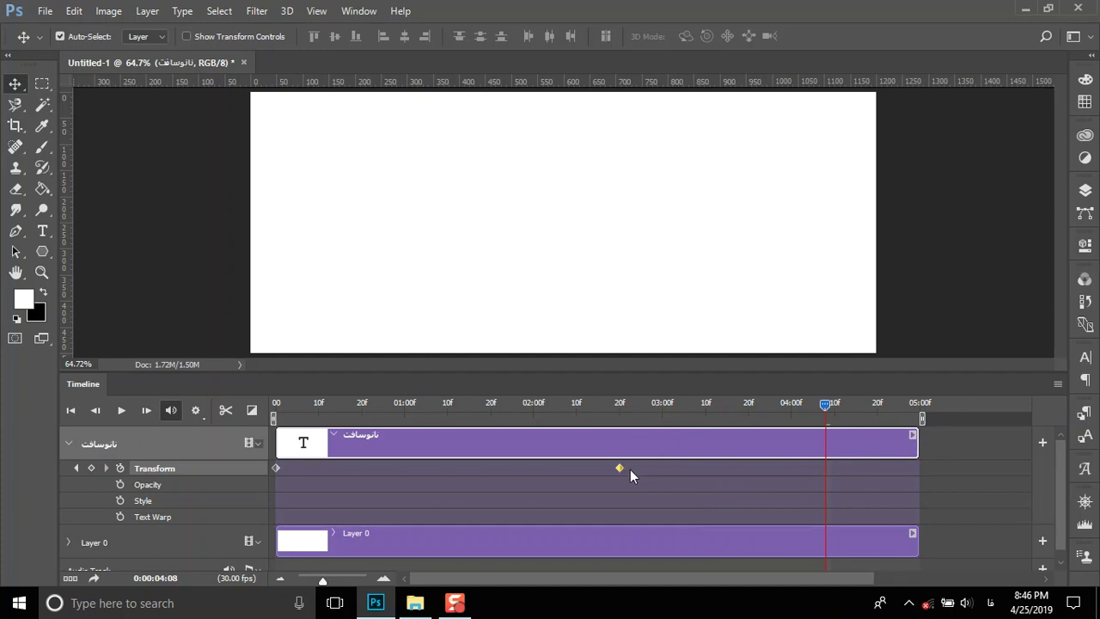
{"action": "key", "text": "Delete"}
{"action": "left_click", "coordinate": [275, 467]}
{"action": "key", "text": "Delete"}
- Place the text on the canvas's right side and shorten its clip to 02:27
{"action": "left_click", "coordinate": [1084, 190]}
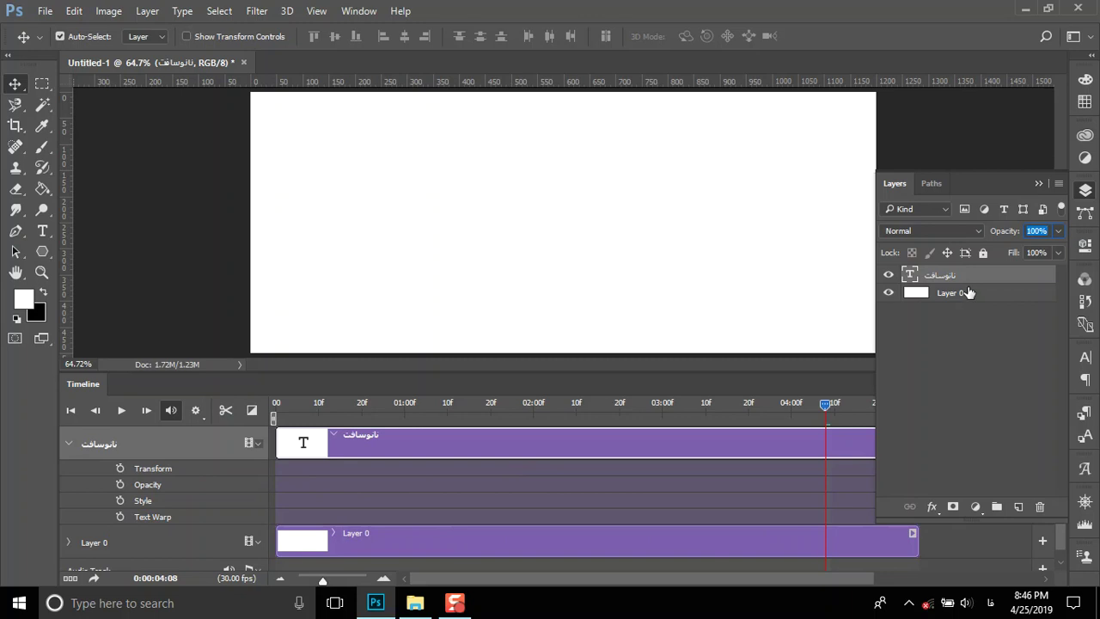
{"action": "key", "text": "ctrl+t"}
{"action": "left_click_drag", "start_coordinate": [962, 171], "coordinate": [529, 199]}
{"action": "left_click", "coordinate": [710, 35]}
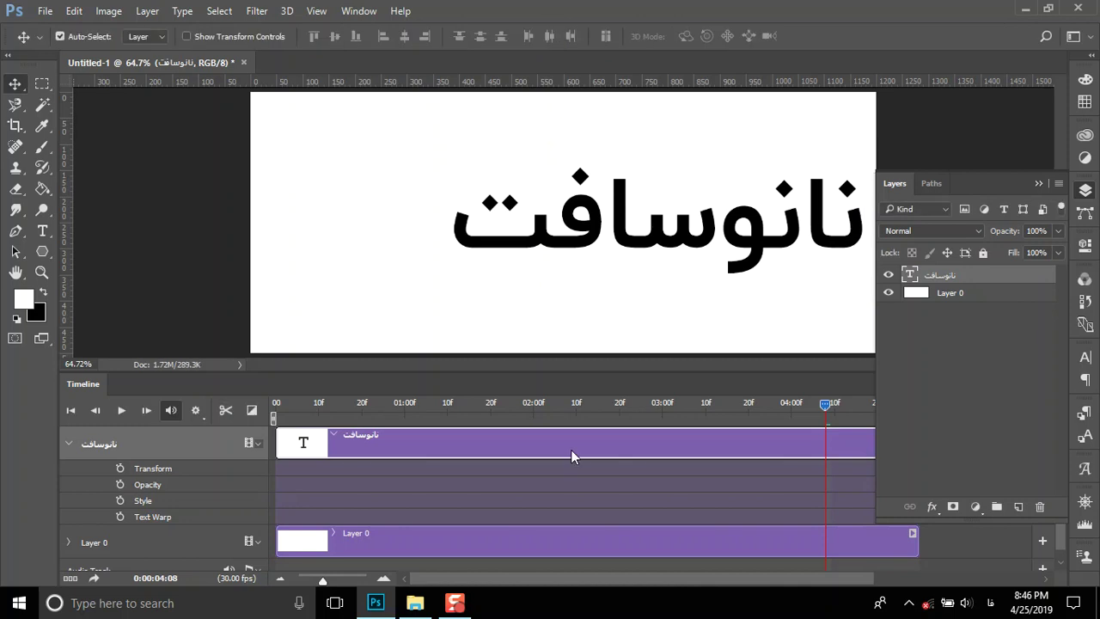
{"action": "left_click", "coordinate": [1038, 184]}
{"action": "left_click_drag", "start_coordinate": [917, 443], "coordinate": [647, 455]}
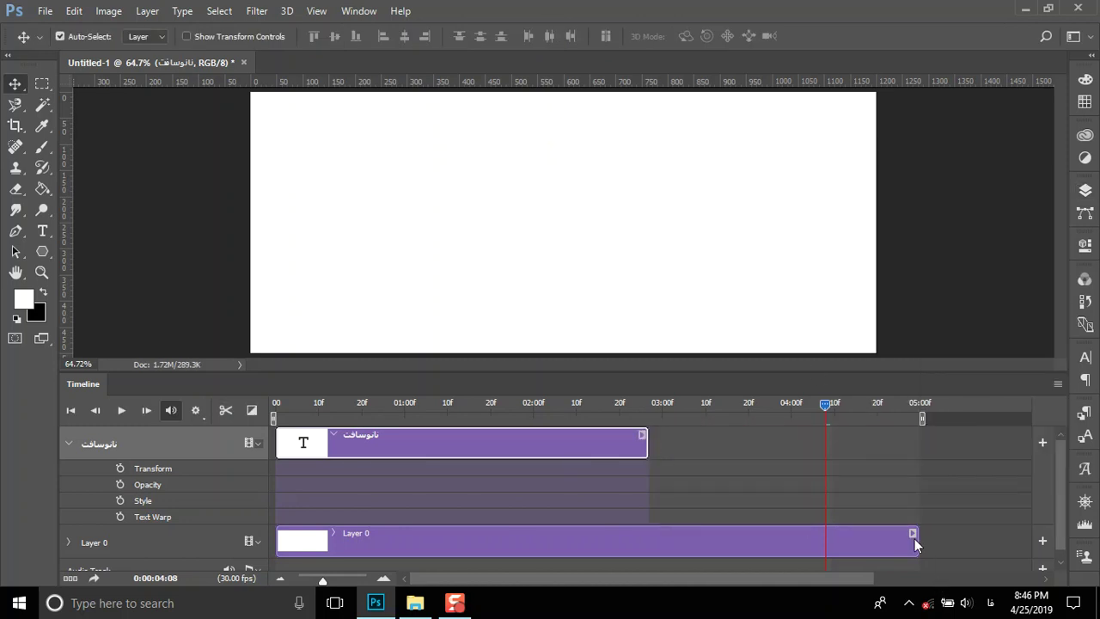
- Trim Layer 0 to 02:26 and add Transform keyframes at 0 and 01:12, moving the text to centre
{"action": "mouse_move", "coordinate": [915, 541]}
{"action": "left_mouse_down"}
{"action": "mouse_move", "coordinate": [631, 543]}
{"action": "mouse_move", "coordinate": [646, 542]}
{"action": "left_mouse_up"}
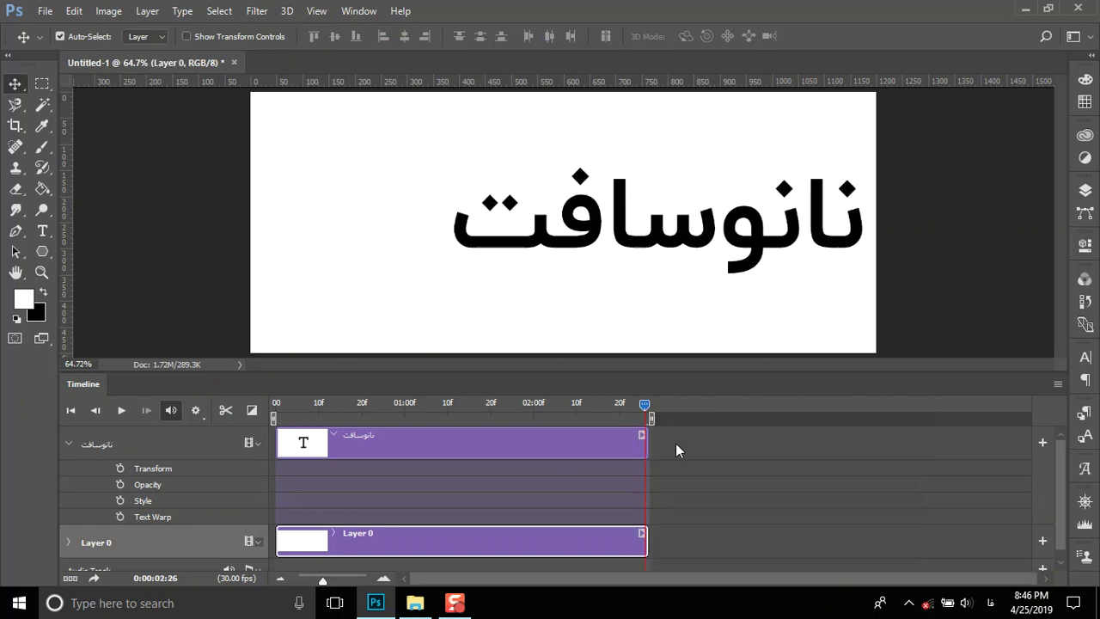
{"action": "left_click_drag", "start_coordinate": [645, 404], "coordinate": [217, 417]}
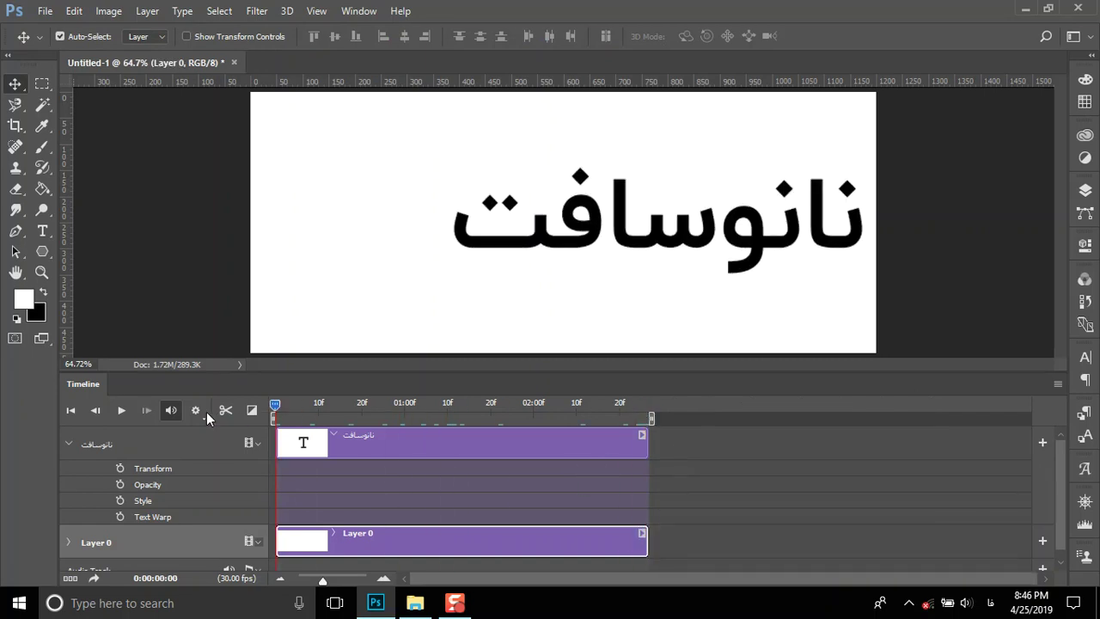
{"action": "left_click", "coordinate": [119, 469]}
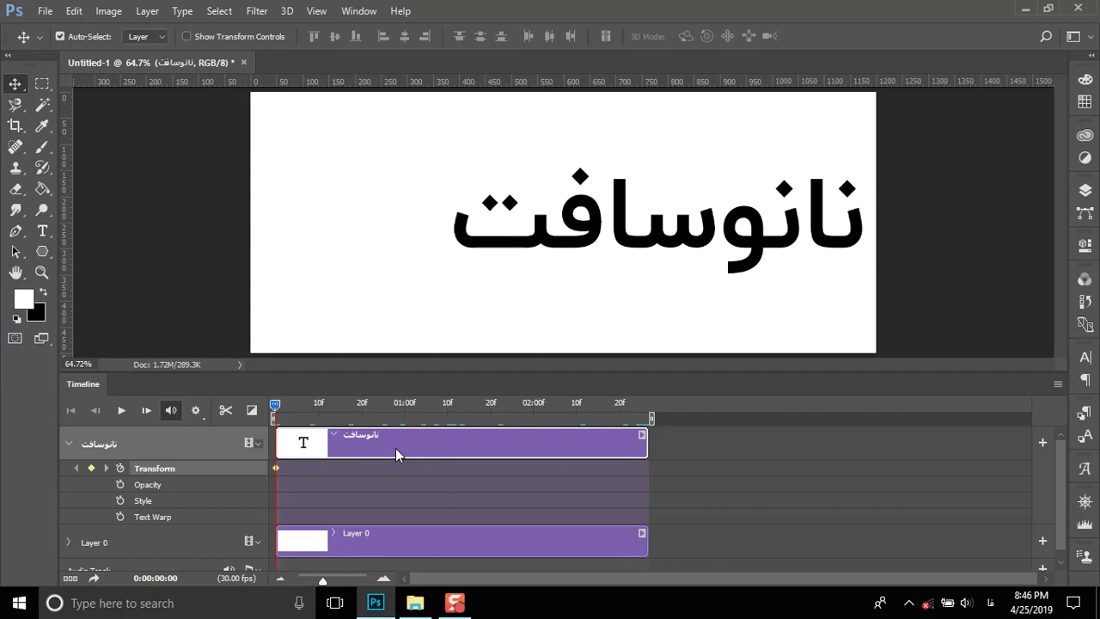
{"action": "mouse_move", "coordinate": [275, 410]}
{"action": "left_mouse_down"}
{"action": "mouse_move", "coordinate": [469, 412]}
{"action": "mouse_move", "coordinate": [455, 411]}
{"action": "left_mouse_up"}
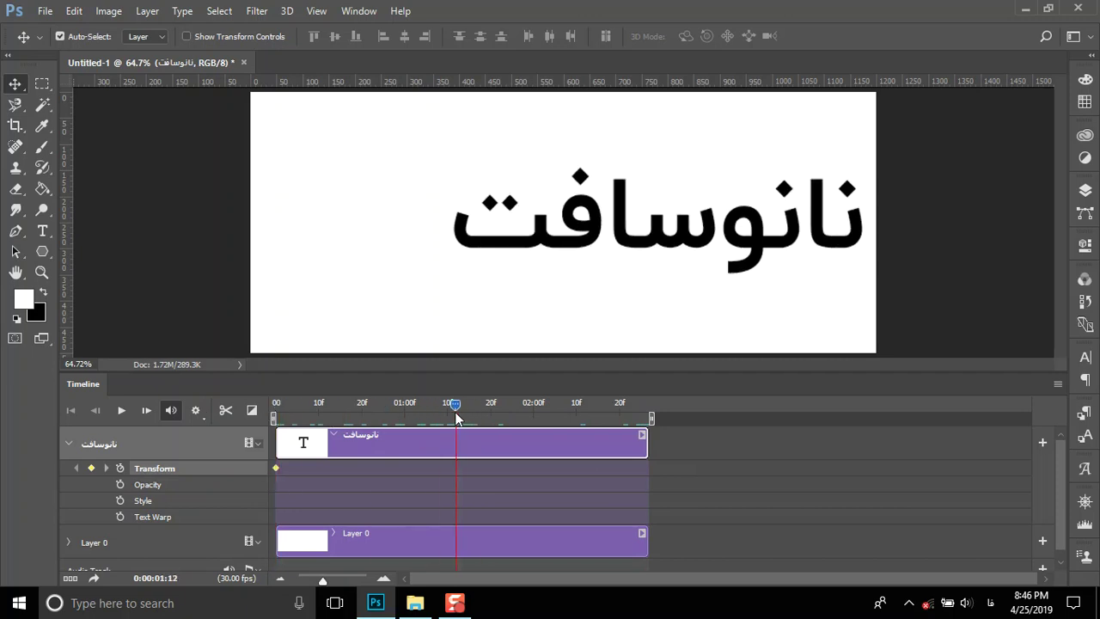
{"action": "left_click", "coordinate": [90, 468]}
{"action": "left_click_drag", "start_coordinate": [683, 246], "coordinate": [580, 241]}
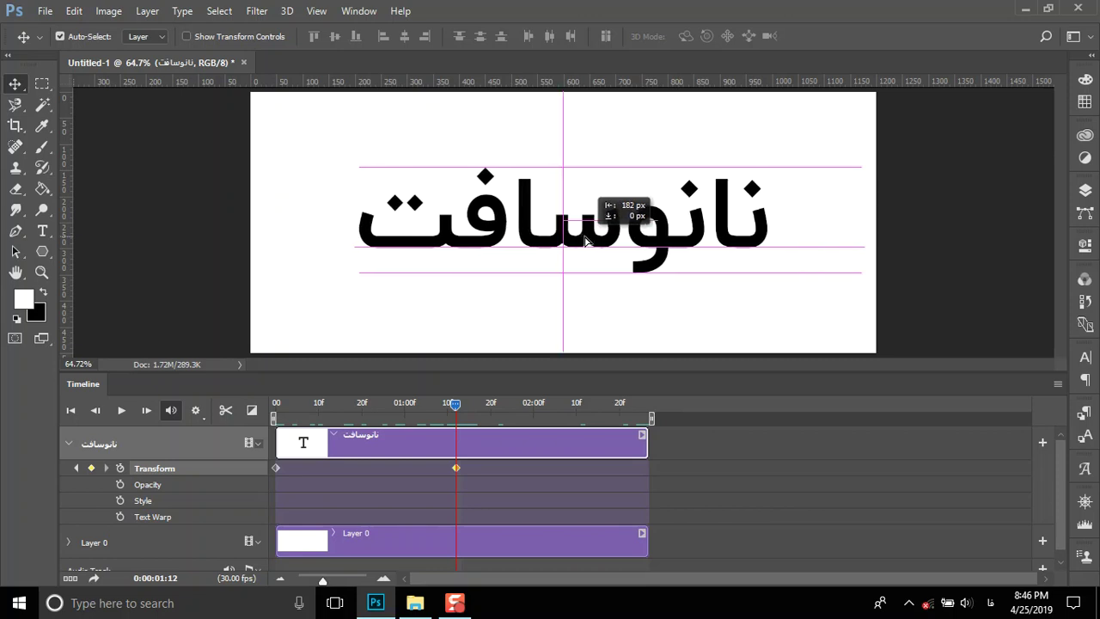
- Add a final Transform keyframe at 02:26 with the text slid left past the edge, and preview
{"action": "key", "text": "space"}
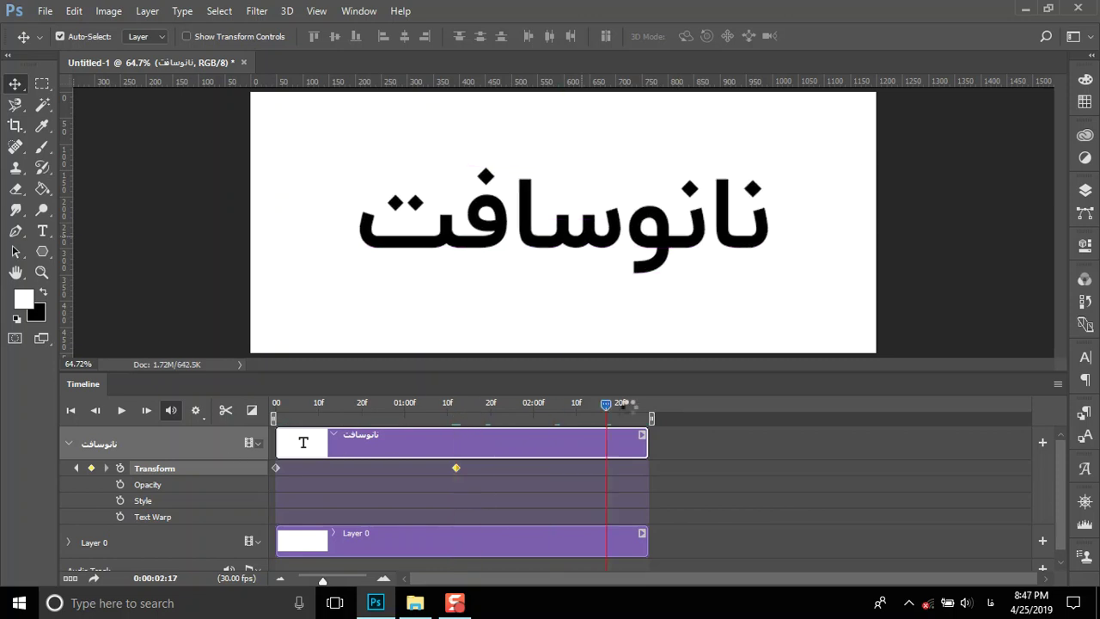
{"action": "left_click", "coordinate": [91, 467]}
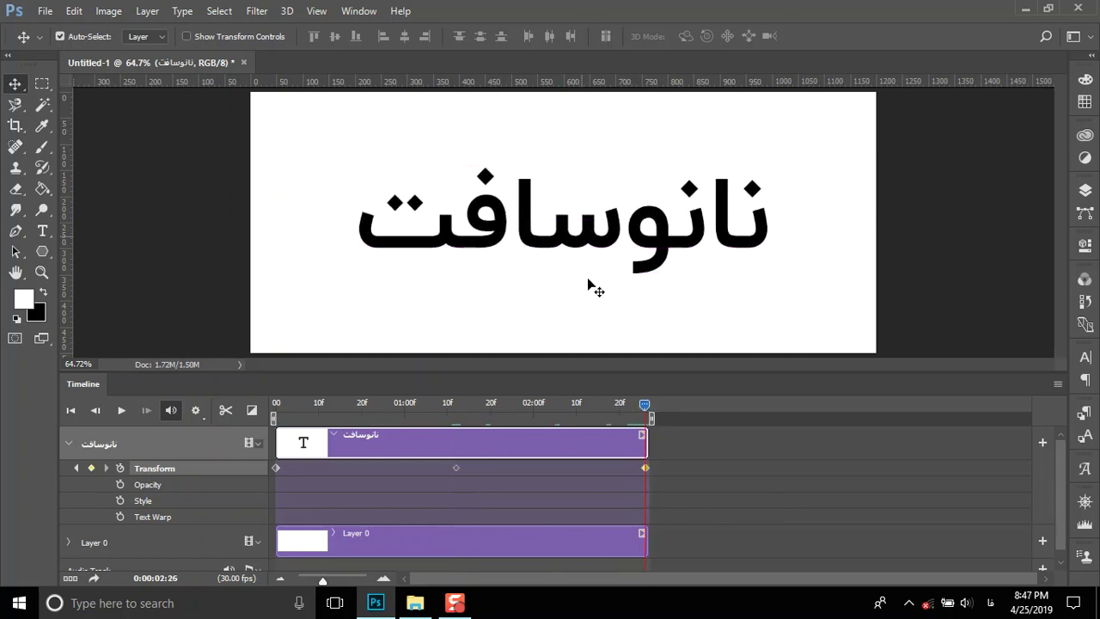
{"action": "mouse_move", "coordinate": [602, 238]}
{"action": "left_mouse_down"}
{"action": "mouse_move", "coordinate": [327, 249]}
{"action": "mouse_move", "coordinate": [321, 239]}
{"action": "left_mouse_up"}
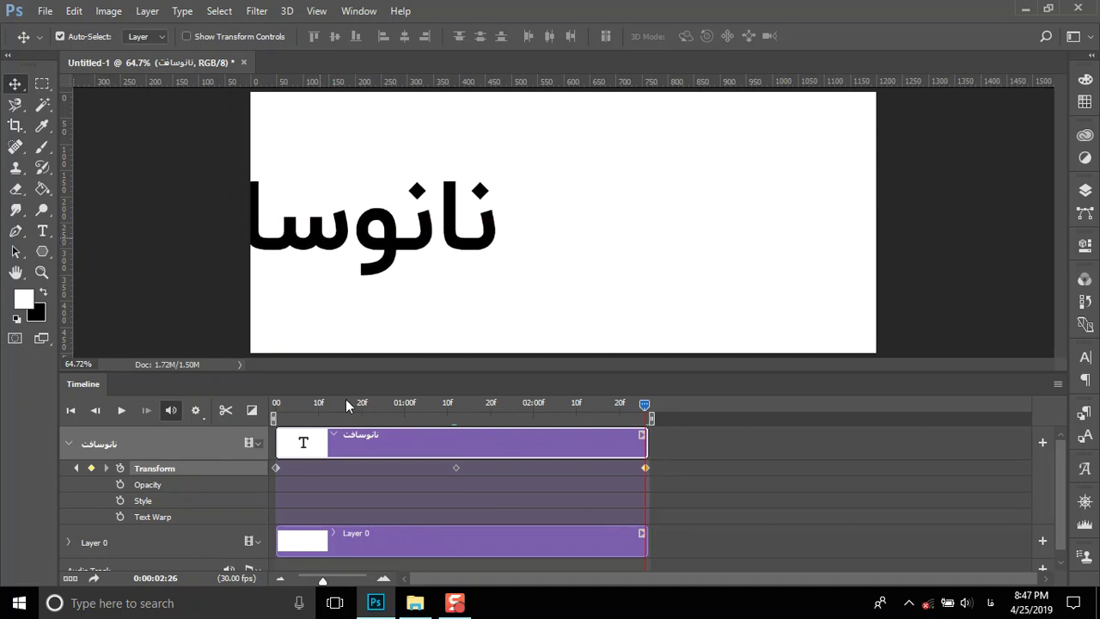
{"action": "left_click", "coordinate": [122, 410]}
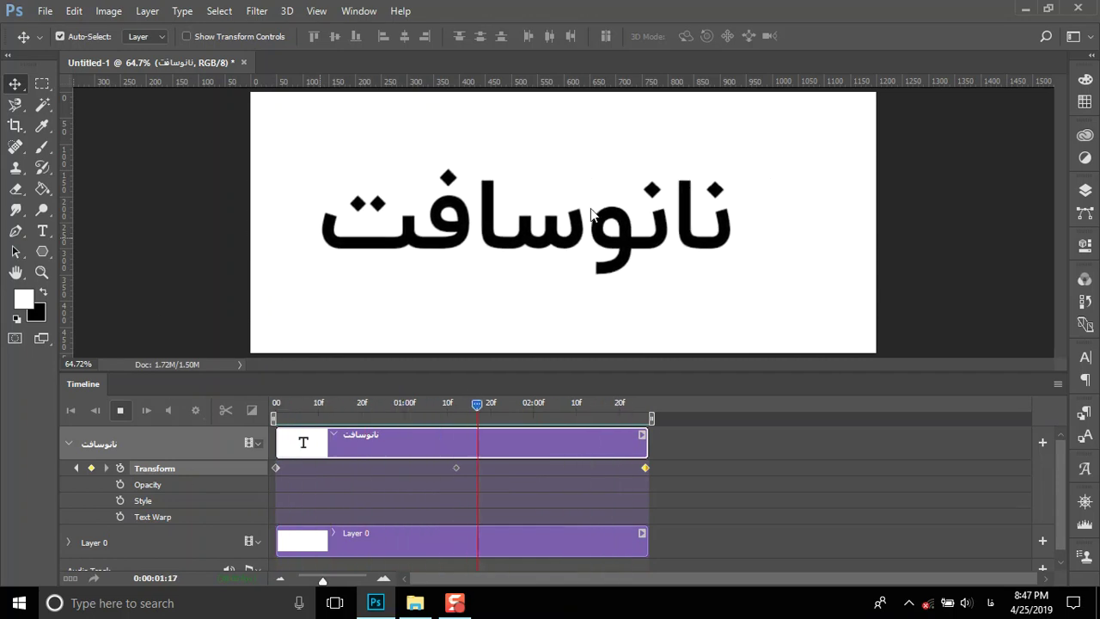
{"action": "left_click", "coordinate": [125, 410]}
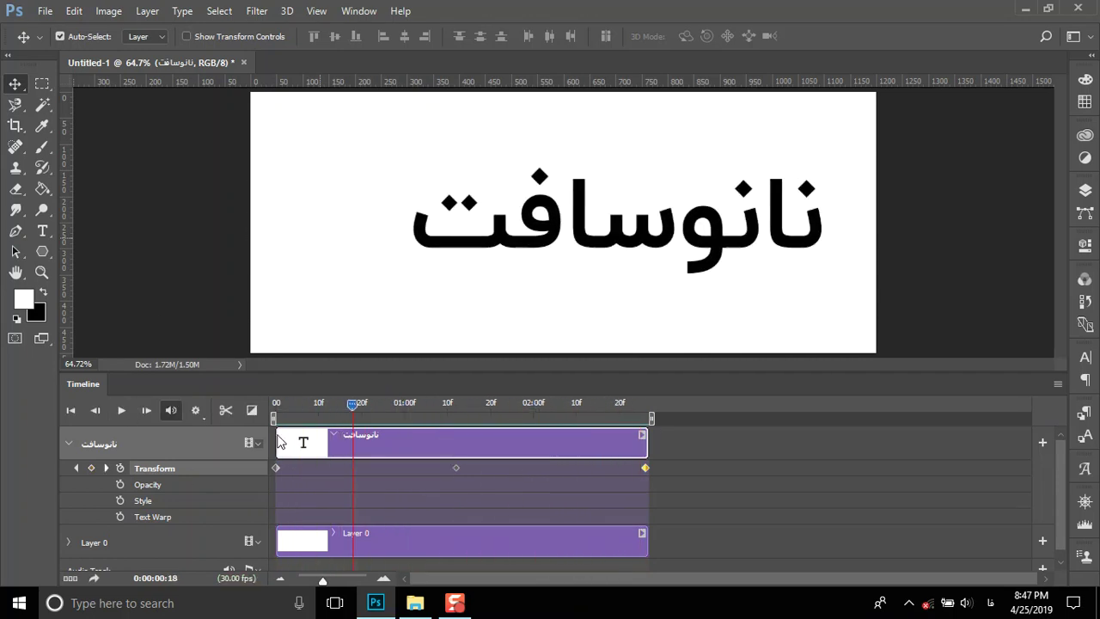
- Set Hold Interpolation on the middle, last and first Transform keyframes
{"action": "right_click", "coordinate": [457, 468]}
{"action": "left_click", "coordinate": [484, 456]}
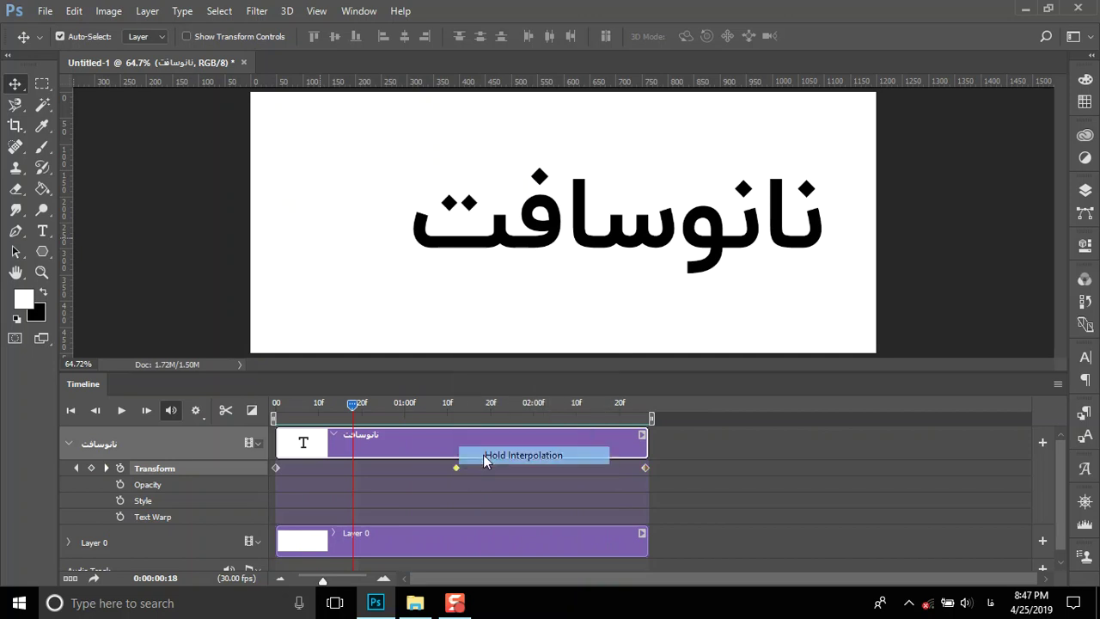
{"action": "right_click", "coordinate": [645, 469]}
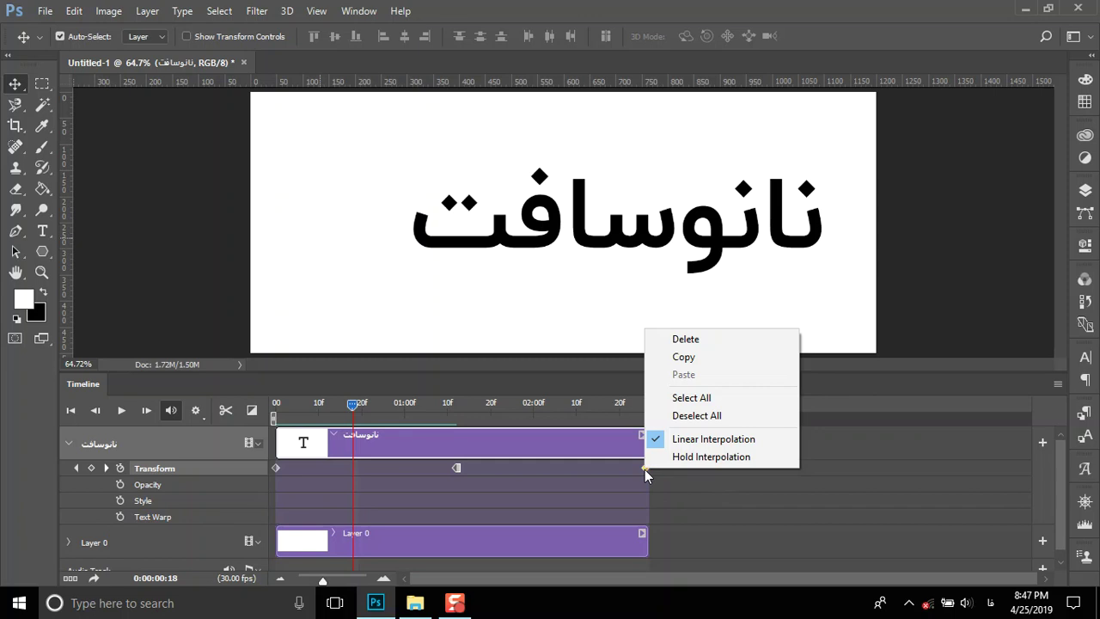
{"action": "left_click", "coordinate": [710, 456]}
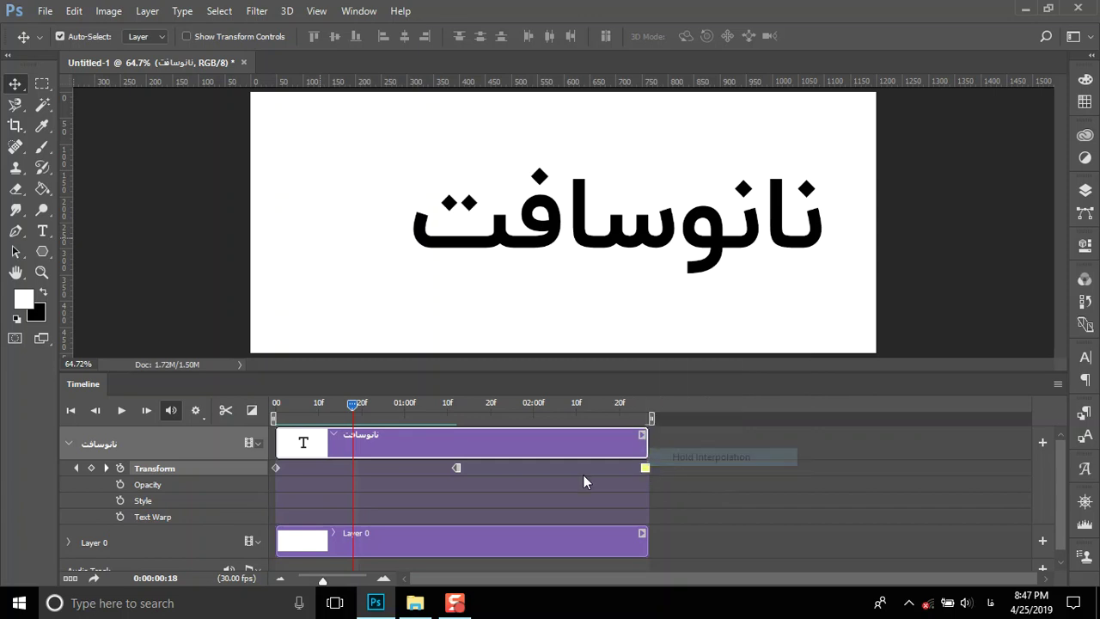
{"action": "right_click", "coordinate": [276, 468]}
{"action": "left_click", "coordinate": [369, 455]}
- Play back the stepped text animation from near the start
{"action": "left_click_drag", "start_coordinate": [350, 411], "coordinate": [291, 410]}
{"action": "left_click", "coordinate": [121, 410]}
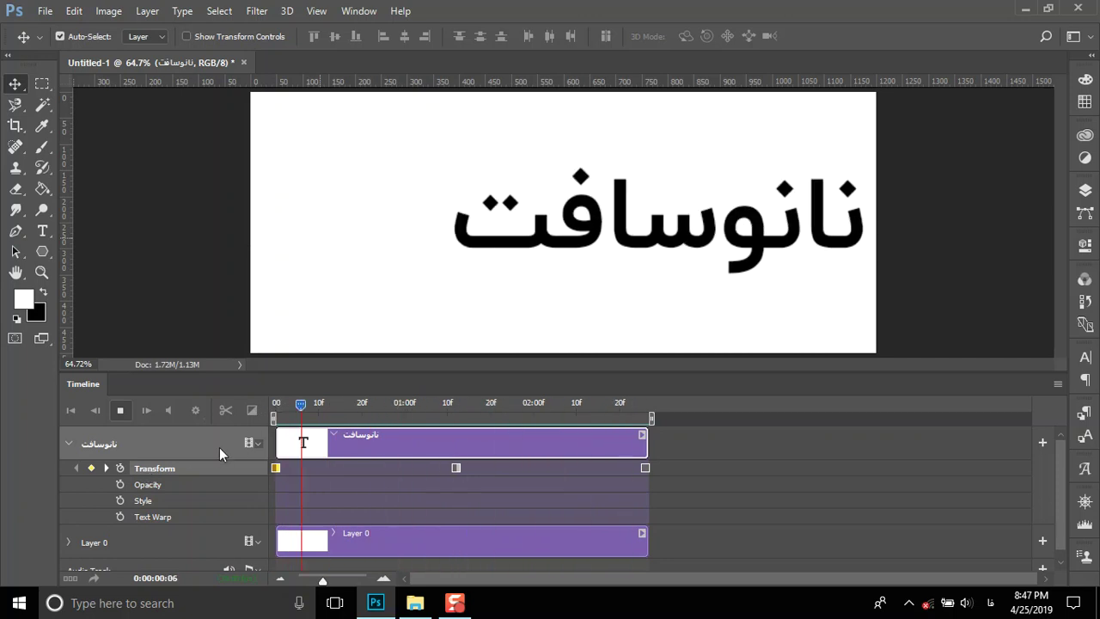
{"action": "left_click", "coordinate": [123, 411]}
- Switch the middle Transform keyframe to Linear Interpolation and preview the gliding text
{"action": "left_click_drag", "start_coordinate": [414, 406], "coordinate": [275, 404]}
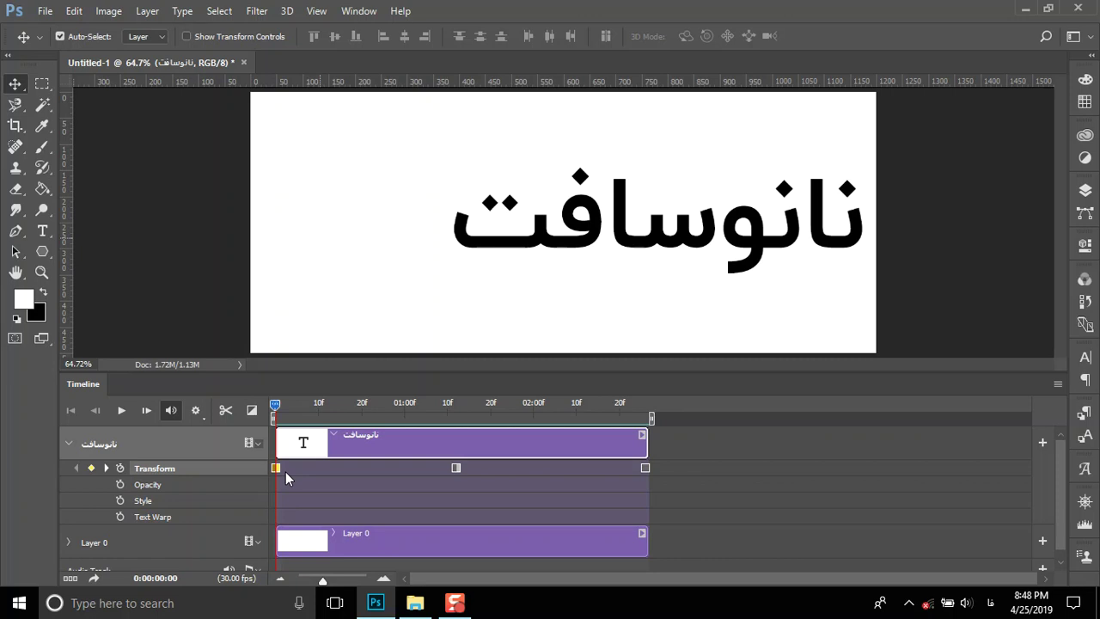
{"action": "right_click", "coordinate": [456, 467]}
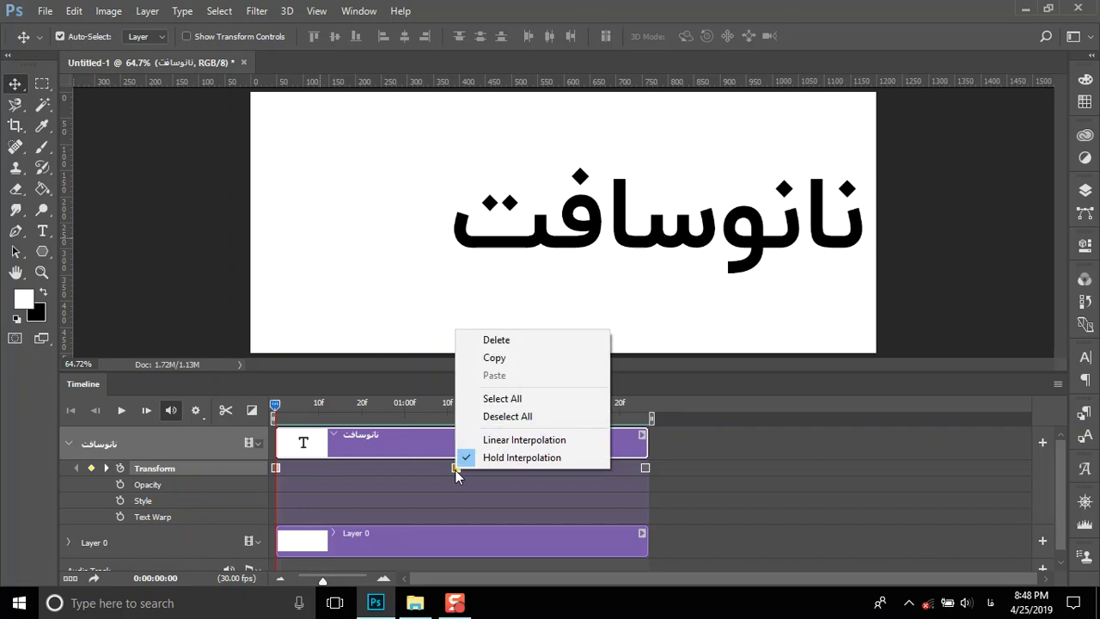
{"action": "left_click", "coordinate": [525, 440]}
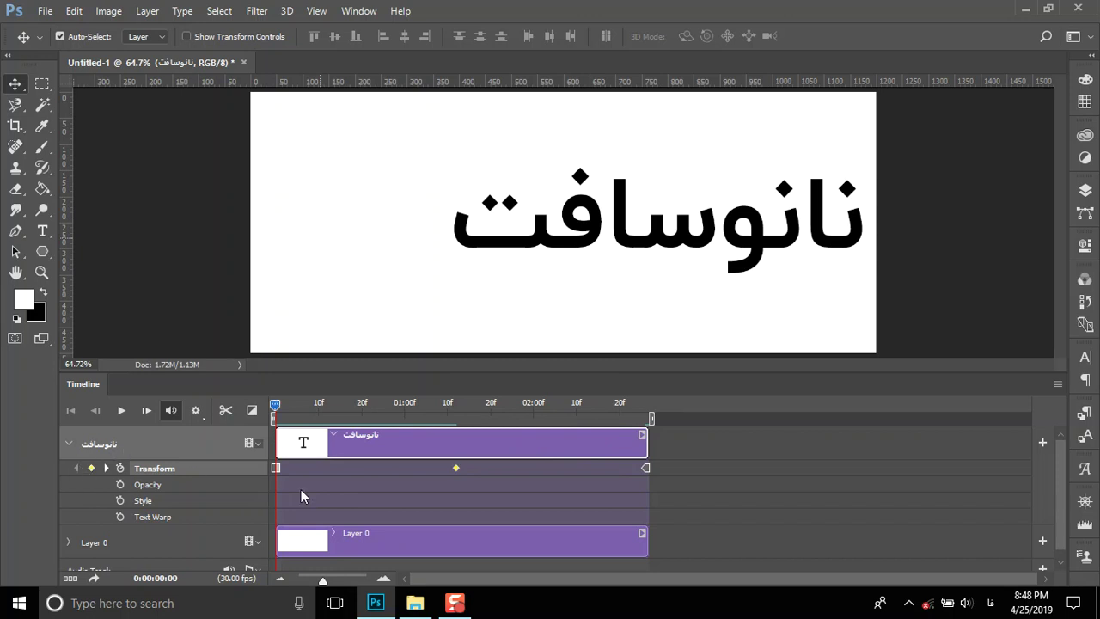
{"action": "left_click", "coordinate": [121, 409]}
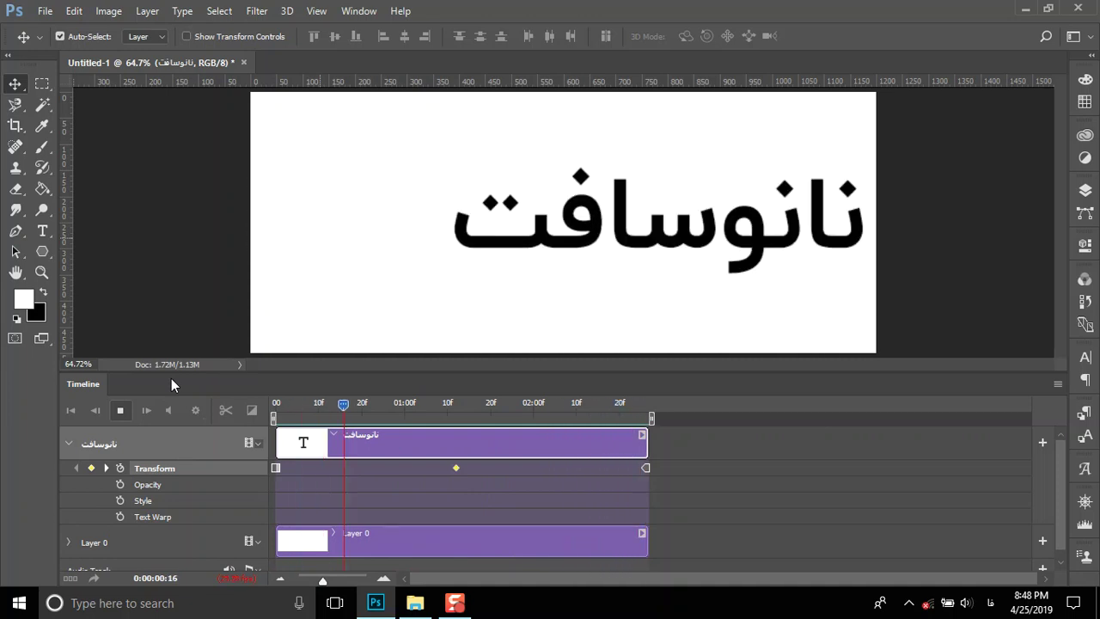
{"action": "left_click", "coordinate": [120, 410]}
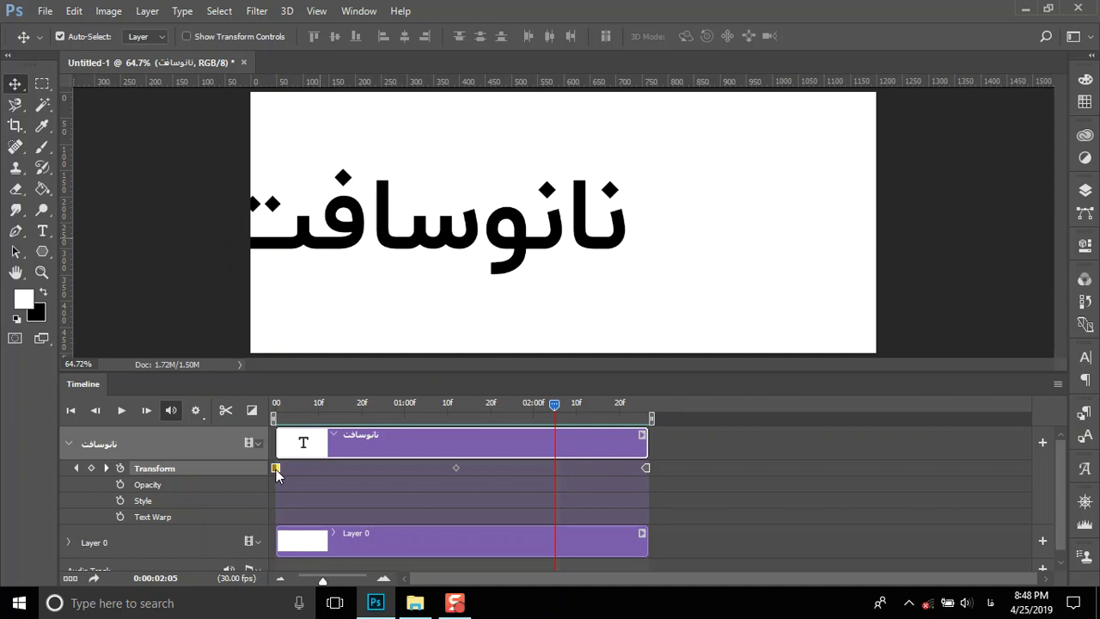
- Delete the three old Transform keyframes and push the text partly off the canvas's right side
{"action": "key", "text": "Delete"}
{"action": "left_click", "coordinate": [455, 468]}
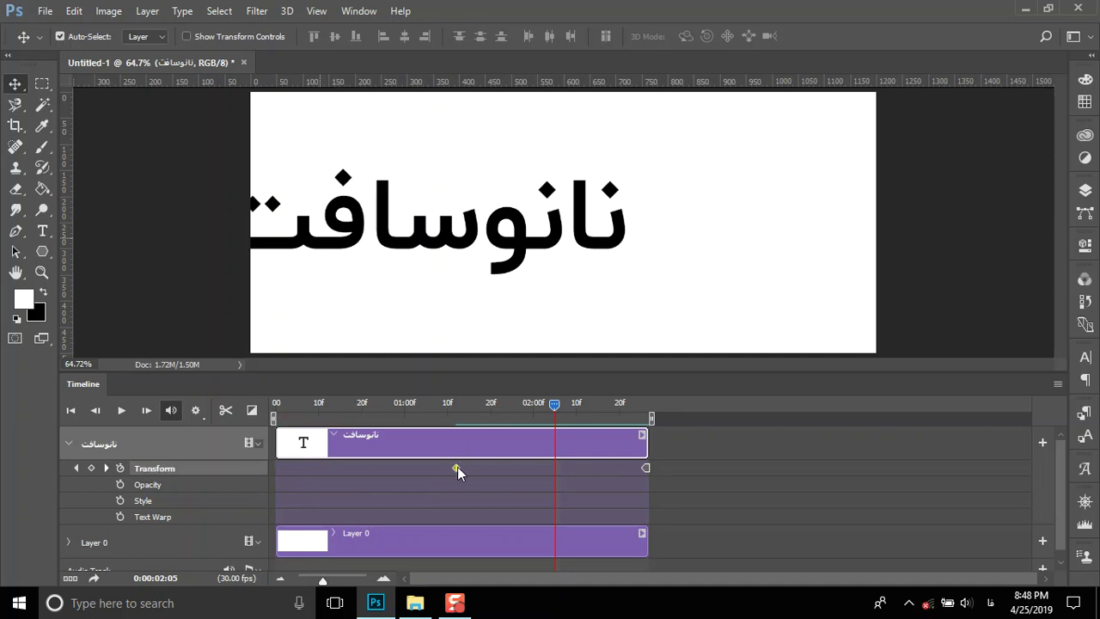
{"action": "key", "text": "Delete"}
{"action": "left_click", "coordinate": [645, 468]}
{"action": "key", "text": "Delete"}
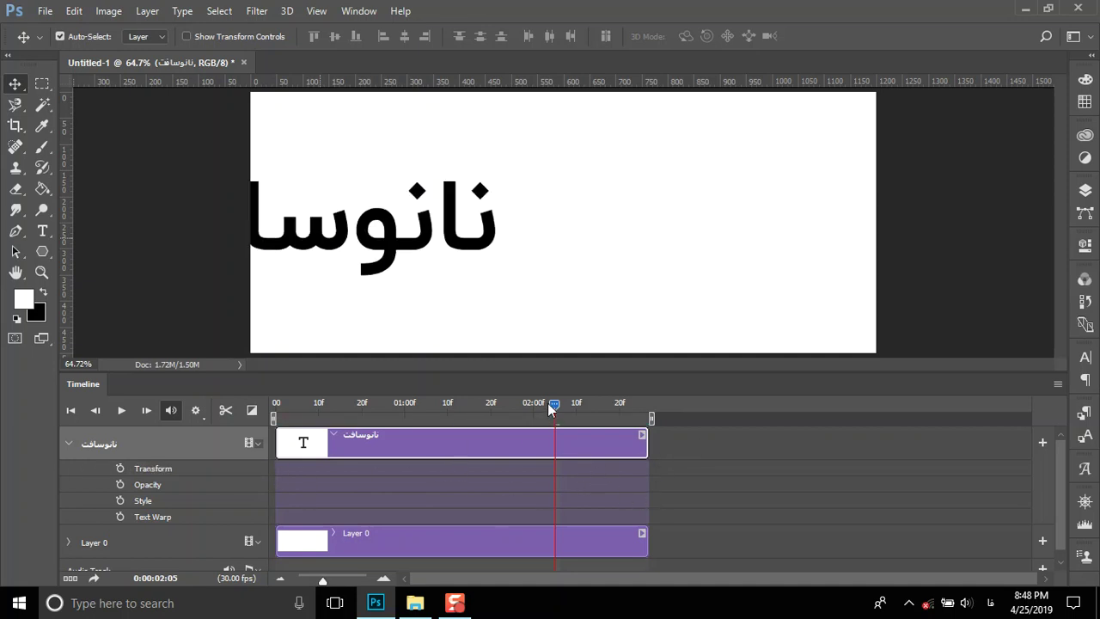
{"action": "left_click_drag", "start_coordinate": [307, 238], "coordinate": [818, 238]}
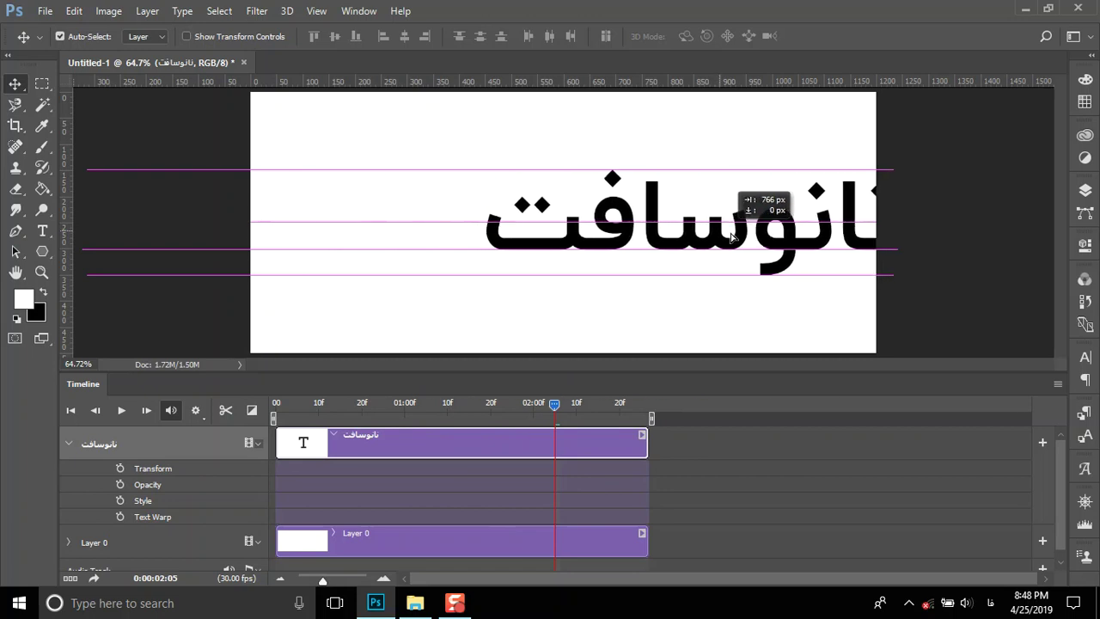
{"action": "left_click_drag", "start_coordinate": [818, 238], "coordinate": [920, 237]}
- Set Transform keyframes at 0 with text centred, at 01:15 at the left edge, and at the clip end
{"action": "left_click_drag", "start_coordinate": [554, 408], "coordinate": [275, 403]}
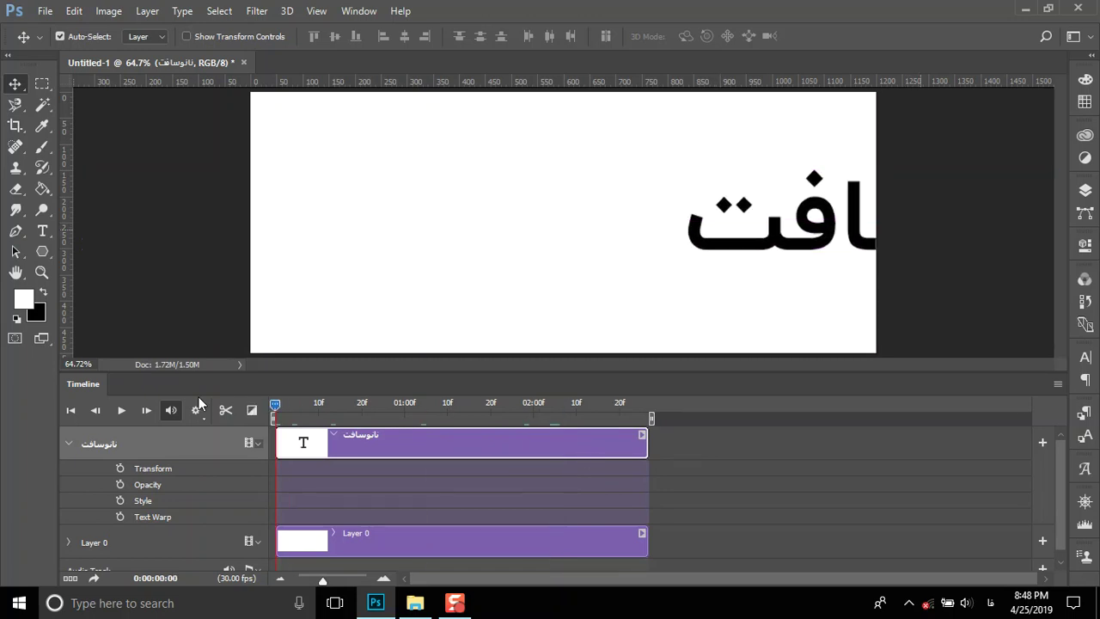
{"action": "left_click", "coordinate": [121, 469]}
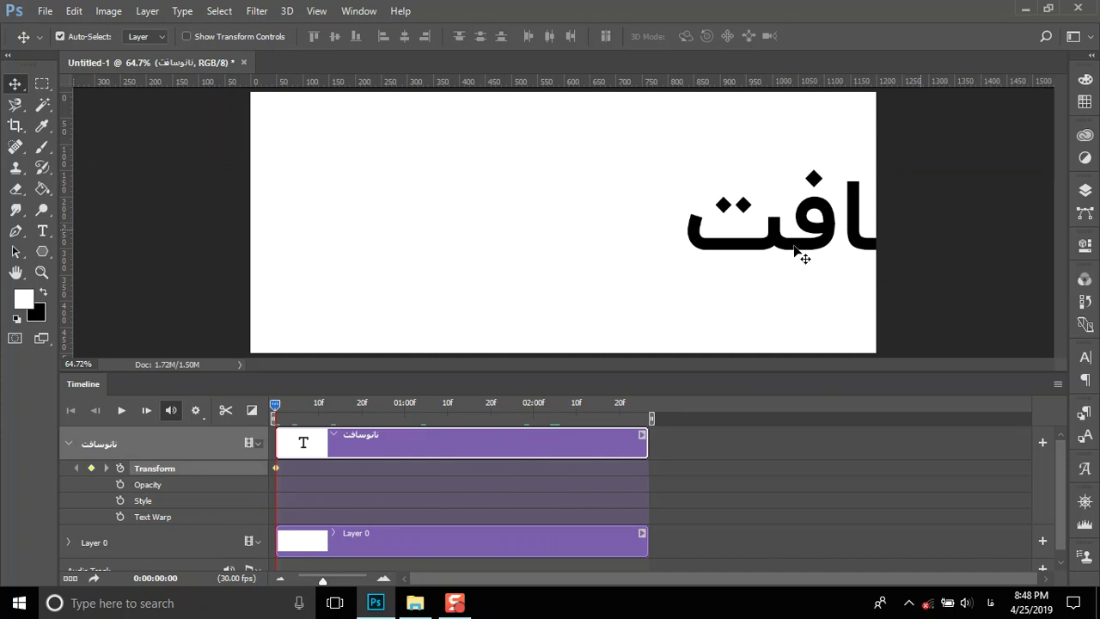
{"action": "left_click_drag", "start_coordinate": [822, 253], "coordinate": [519, 253]}
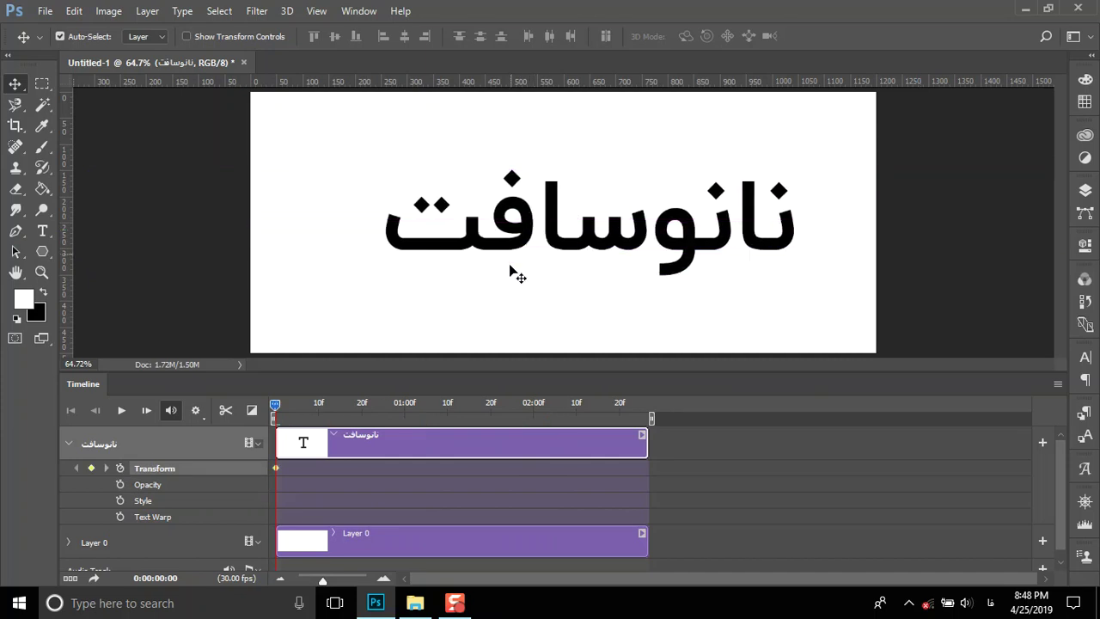
{"action": "left_click_drag", "start_coordinate": [275, 409], "coordinate": [468, 404]}
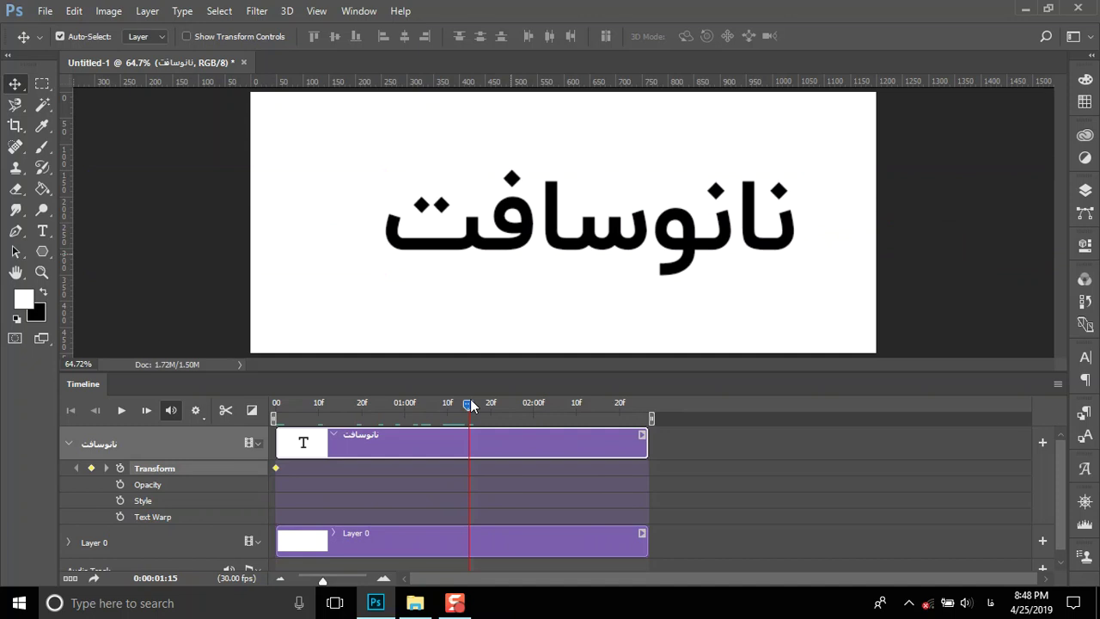
{"action": "left_click", "coordinate": [92, 468]}
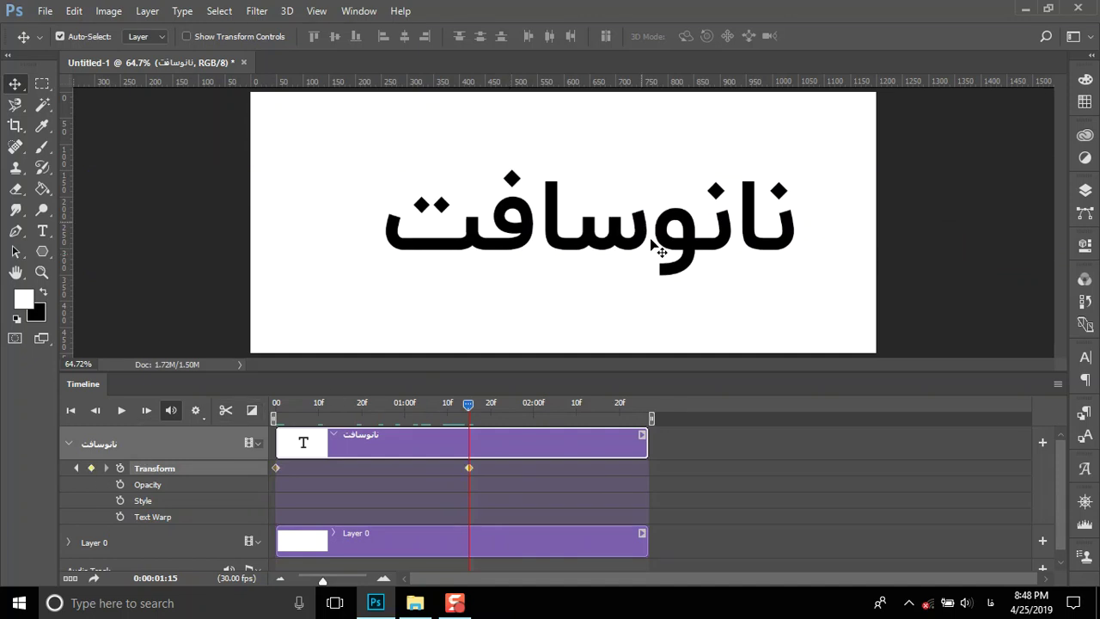
{"action": "left_click_drag", "start_coordinate": [657, 249], "coordinate": [208, 250]}
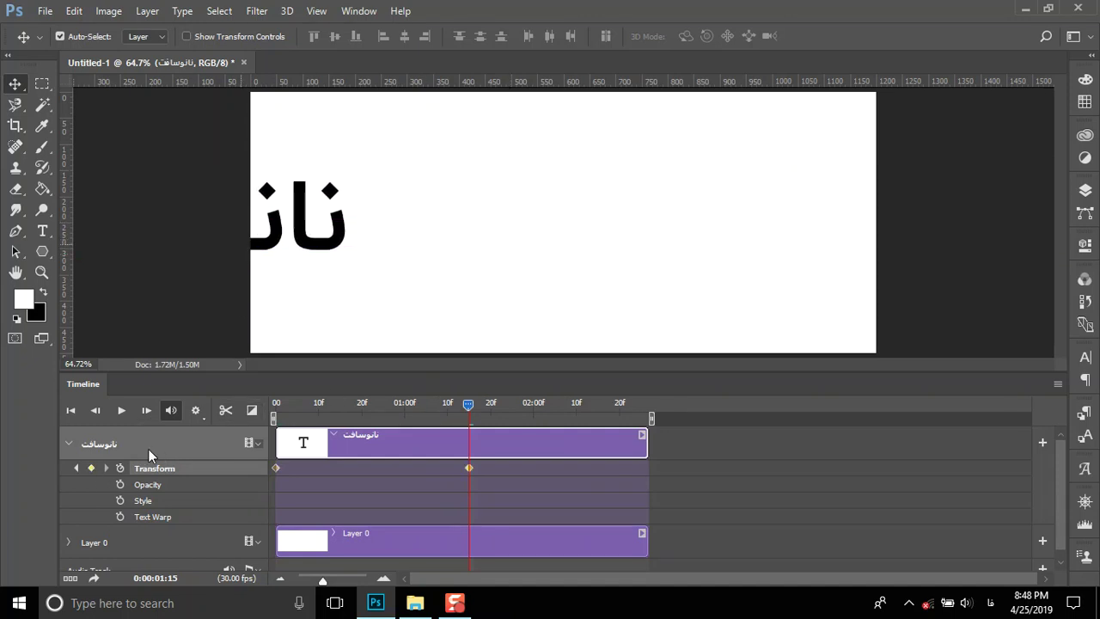
{"action": "left_click_drag", "start_coordinate": [470, 406], "coordinate": [661, 407]}
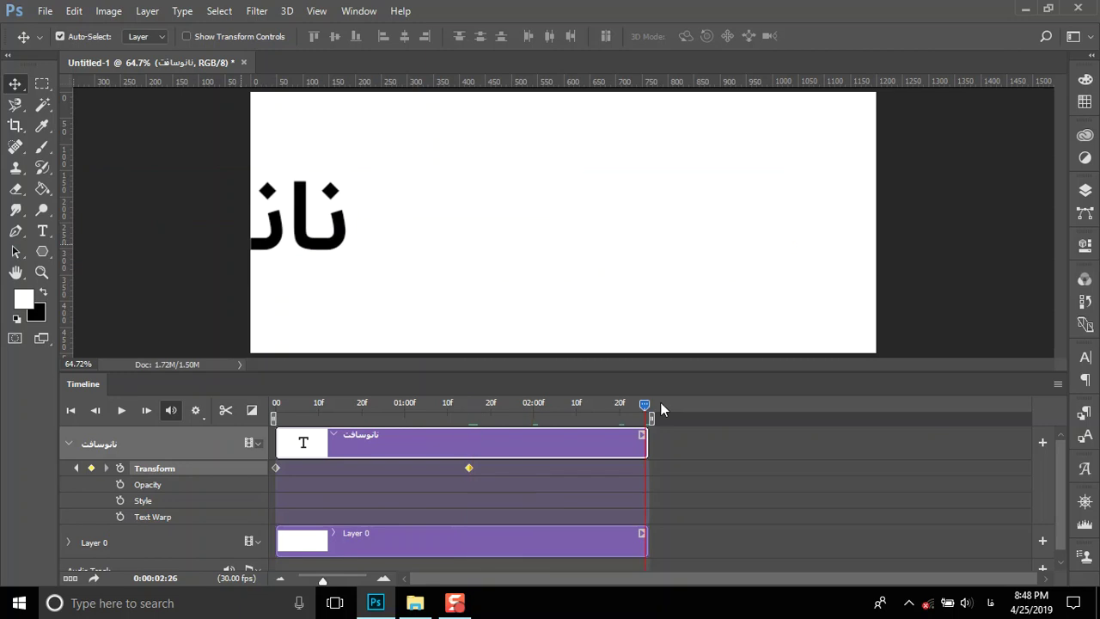
{"action": "left_click", "coordinate": [90, 468]}
- Preview, drag the end keyframe onto the middle one, leaving keyframes at 00 and 02:26, and replay
{"action": "left_click", "coordinate": [121, 411]}
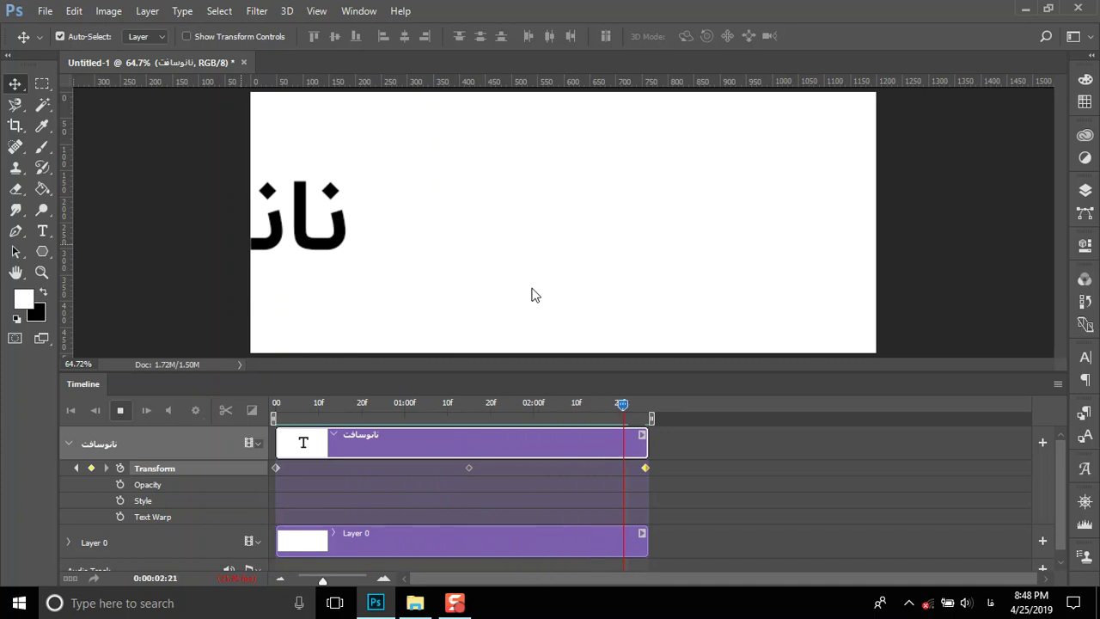
{"action": "key", "text": "space"}
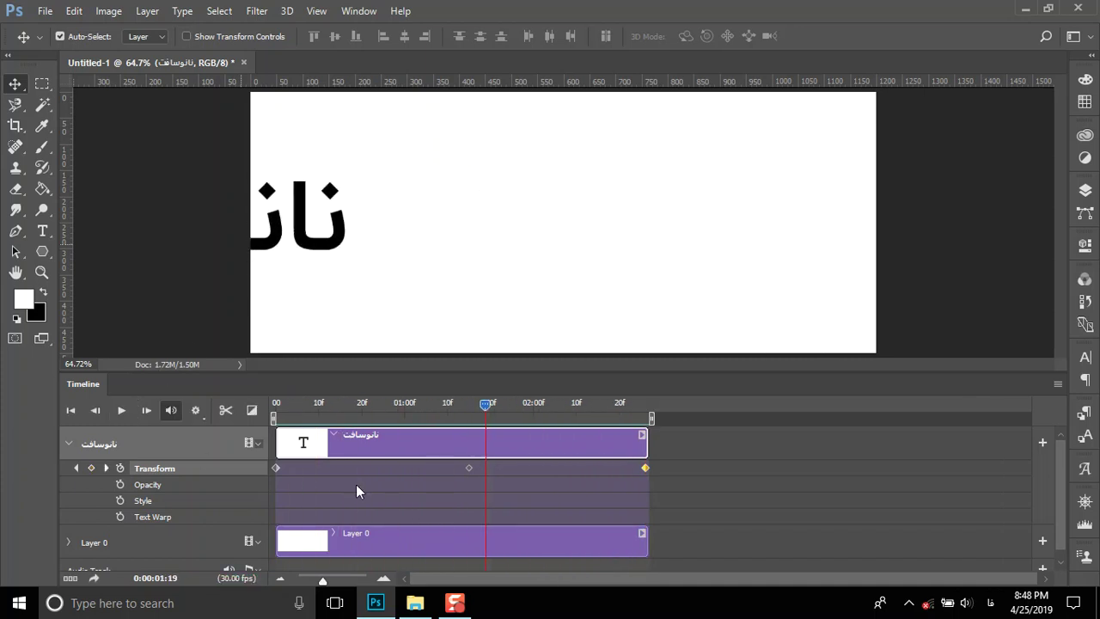
{"action": "left_click", "coordinate": [275, 467]}
{"action": "mouse_move", "coordinate": [487, 413]}
{"action": "left_mouse_down"}
{"action": "mouse_move", "coordinate": [266, 402]}
{"action": "mouse_move", "coordinate": [646, 404]}
{"action": "left_mouse_up"}
{"action": "left_click_drag", "start_coordinate": [649, 469], "coordinate": [627, 468]}
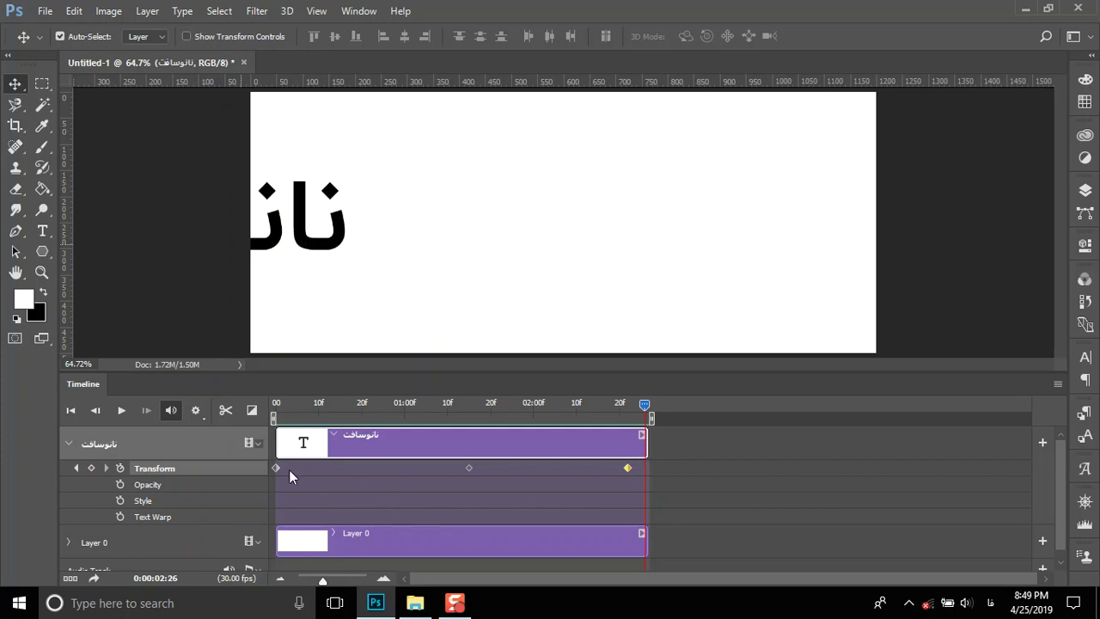
{"action": "mouse_move", "coordinate": [626, 470]}
{"action": "left_mouse_down"}
{"action": "mouse_move", "coordinate": [461, 470]}
{"action": "mouse_move", "coordinate": [645, 468]}
{"action": "left_mouse_up"}
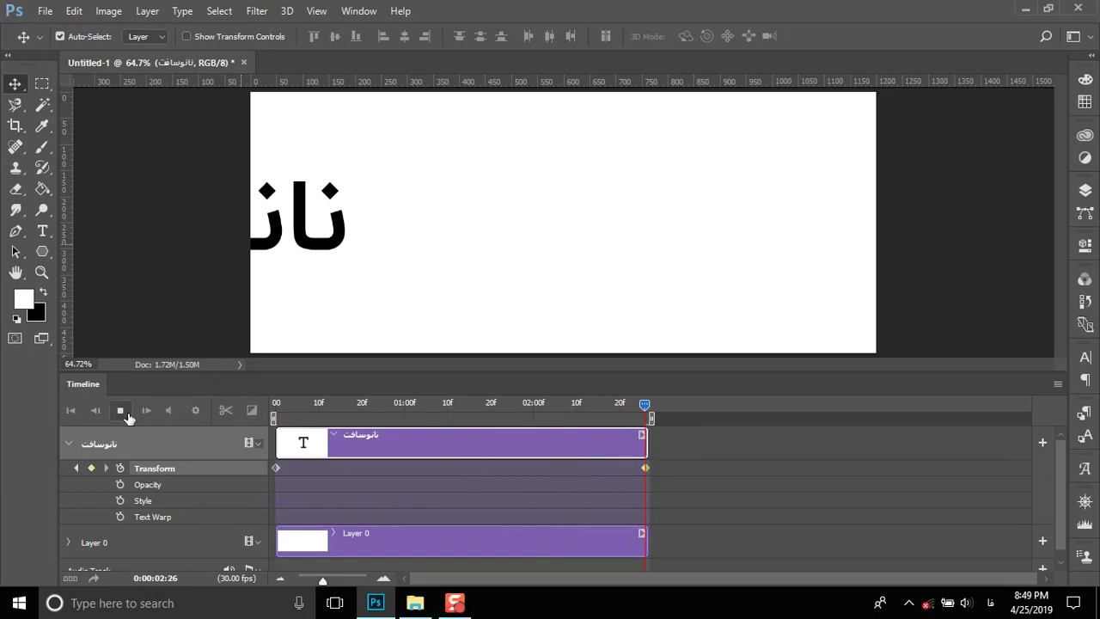
{"action": "left_click", "coordinate": [121, 410]}
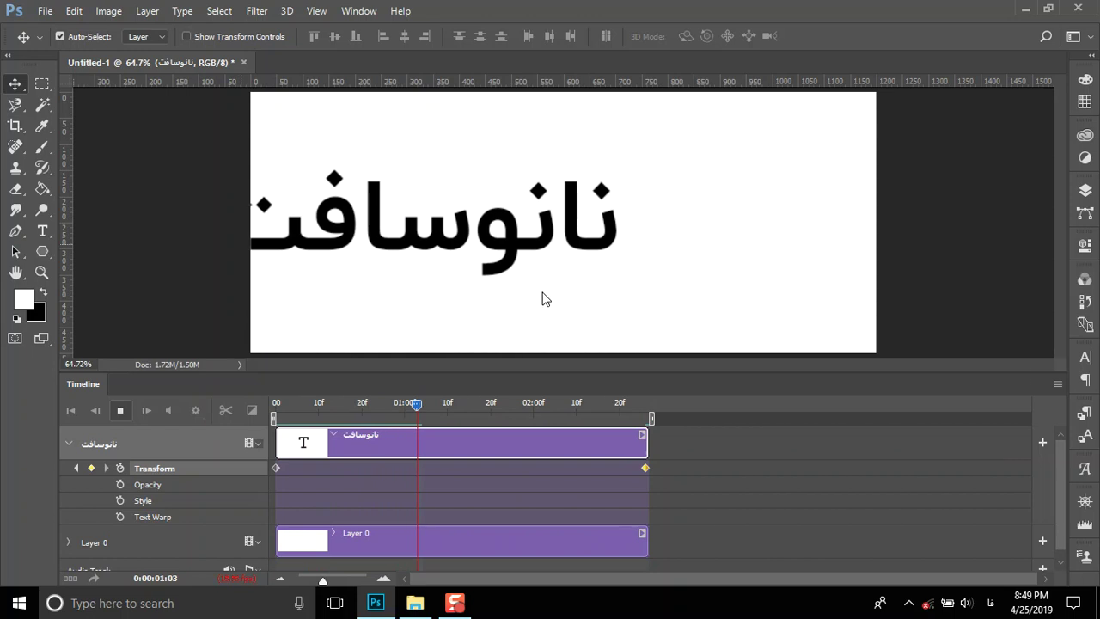
{"action": "key", "text": "space"}
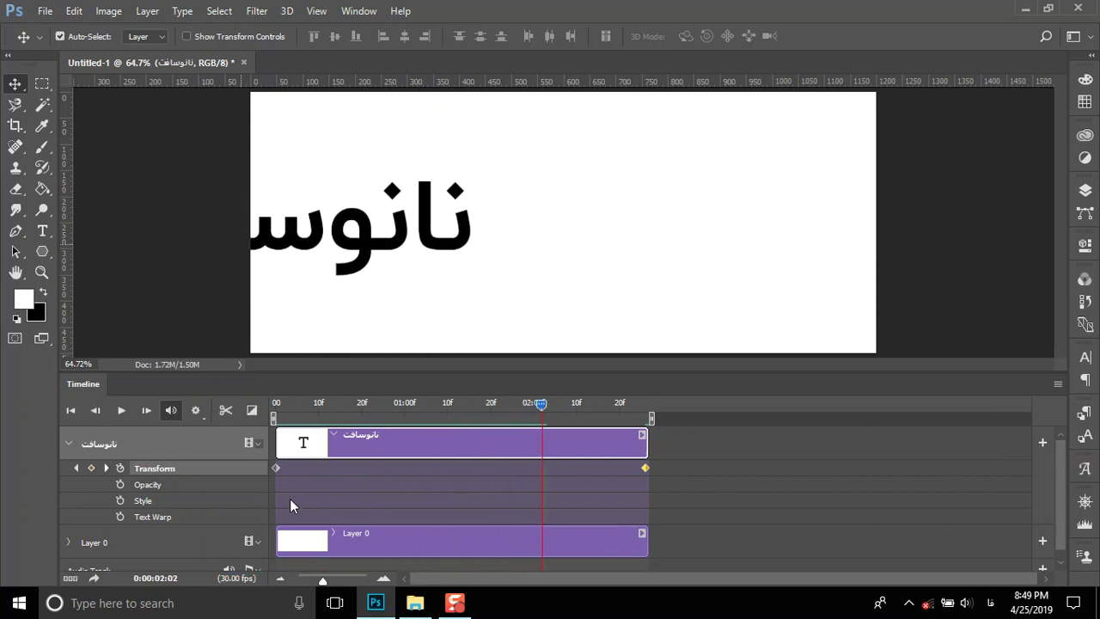
{"action": "left_click_drag", "start_coordinate": [533, 418], "coordinate": [275, 419]}
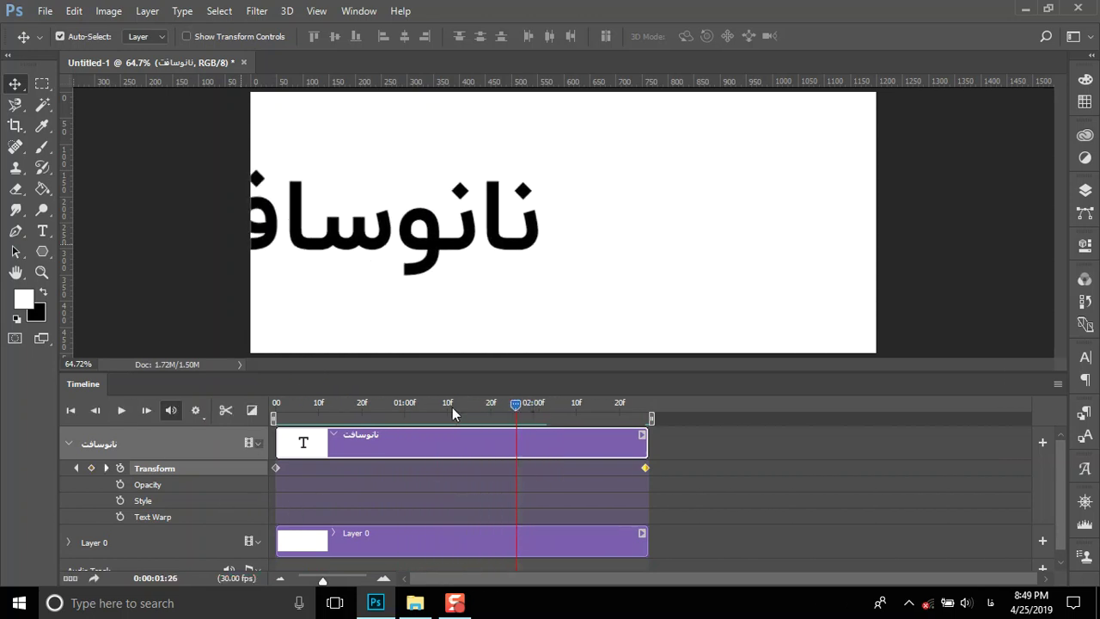
- Set Opacity keyframes of 50% at frame 0 and 100% at 01:26
{"action": "left_click", "coordinate": [121, 484]}
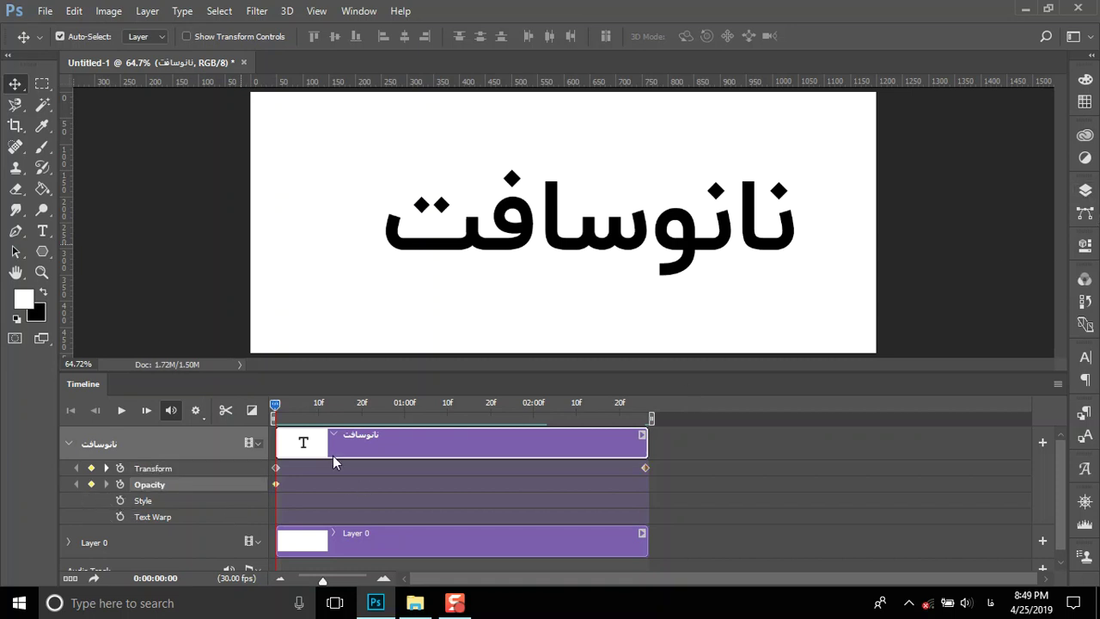
{"action": "left_click", "coordinate": [1084, 189]}
{"action": "key", "text": "Return"}
{"action": "type", "text": "50"}
{"action": "key", "text": "Return"}
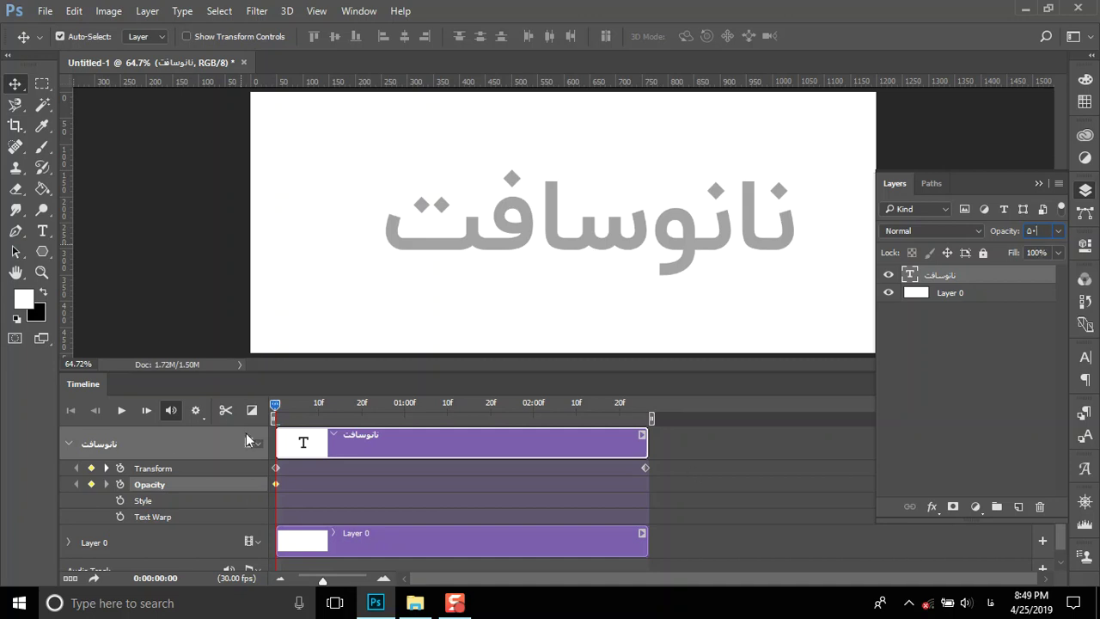
{"action": "left_click_drag", "start_coordinate": [280, 415], "coordinate": [516, 415]}
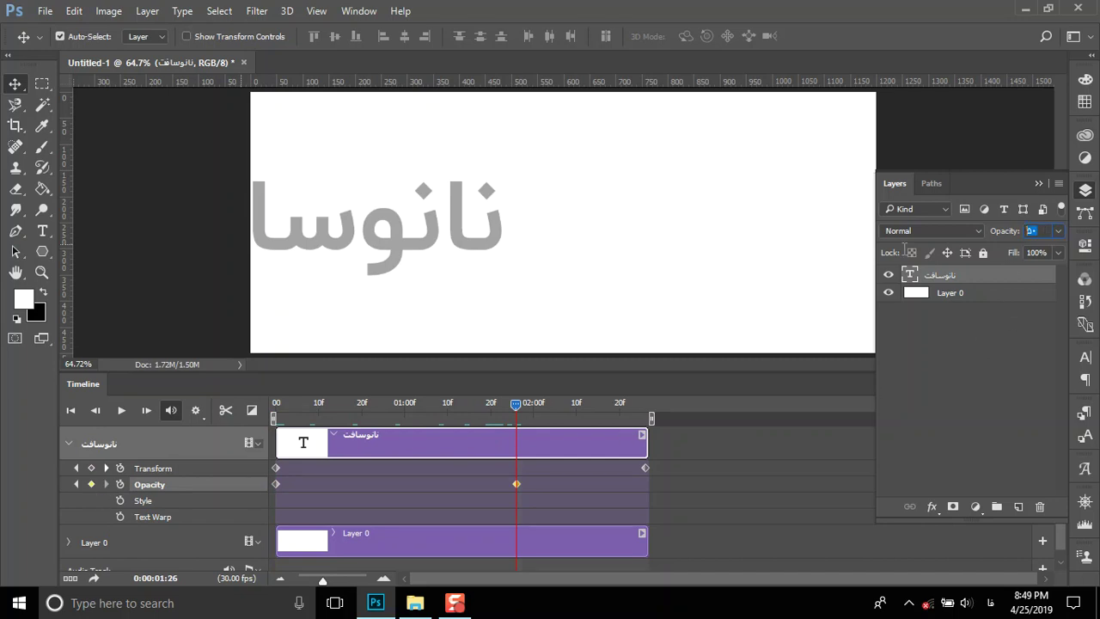
{"action": "type", "text": "100"}
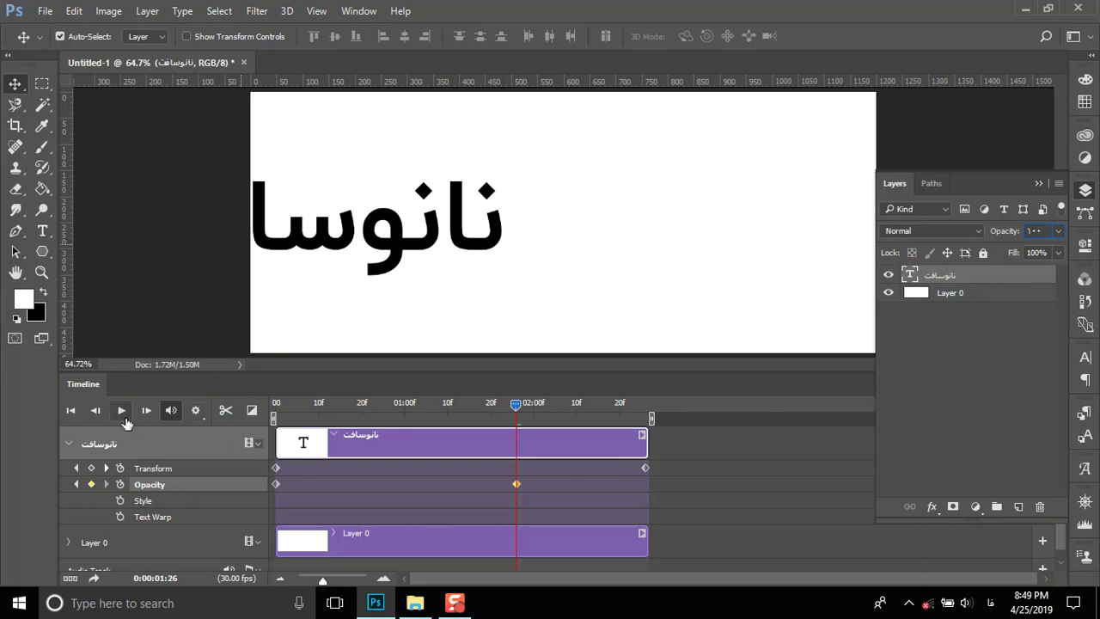
- Preview the fade-in and move the playhead to 01:13
{"action": "left_click", "coordinate": [121, 409]}
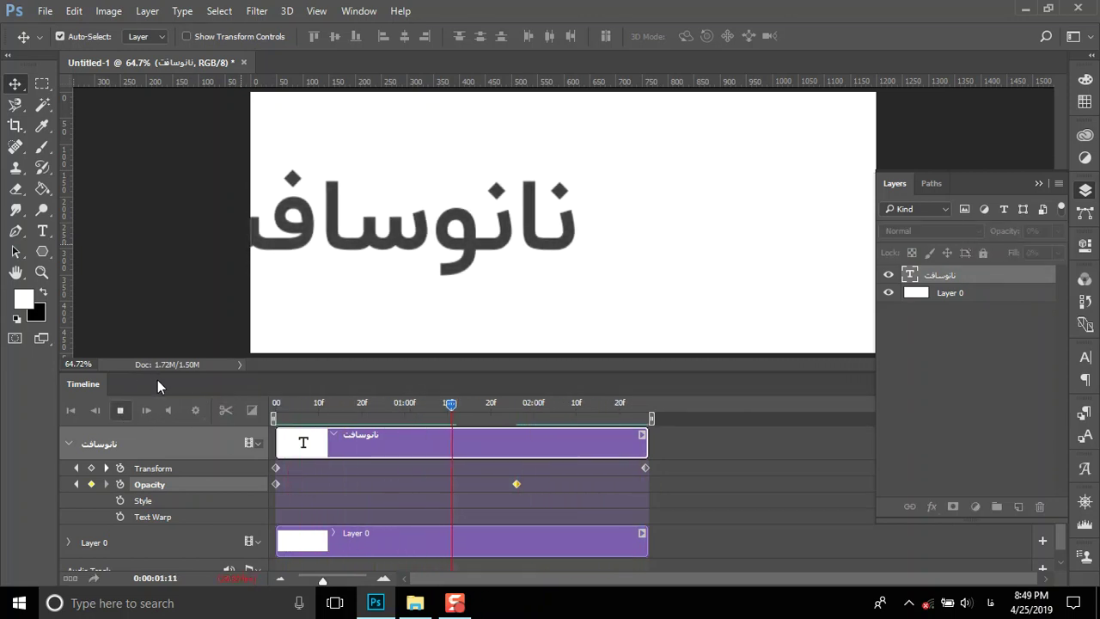
{"action": "left_click", "coordinate": [121, 413]}
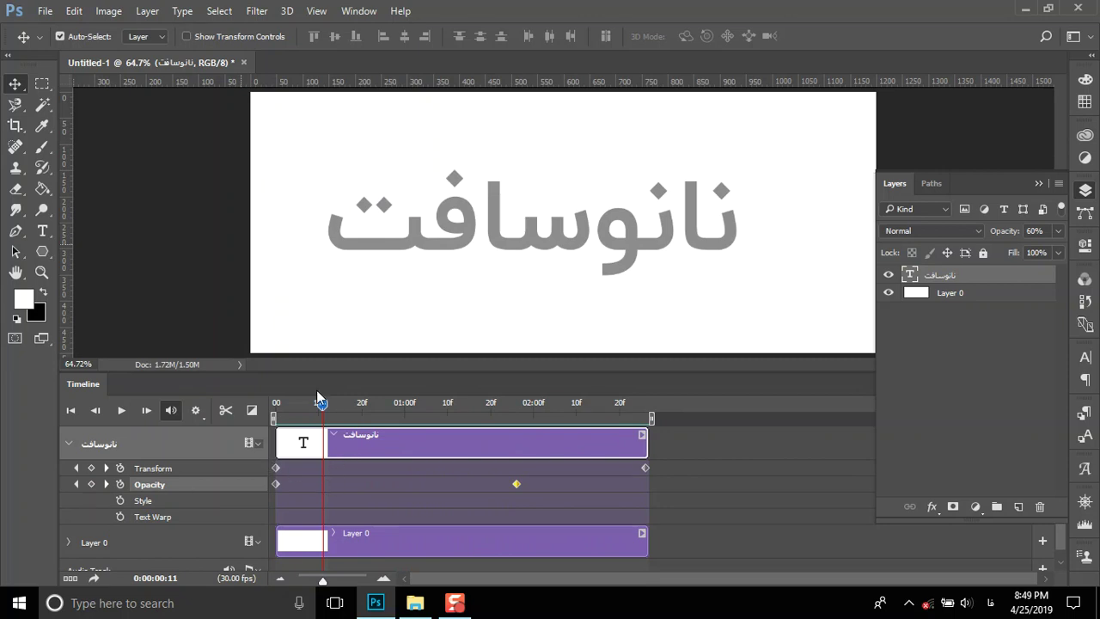
{"action": "left_click_drag", "start_coordinate": [323, 408], "coordinate": [462, 402]}
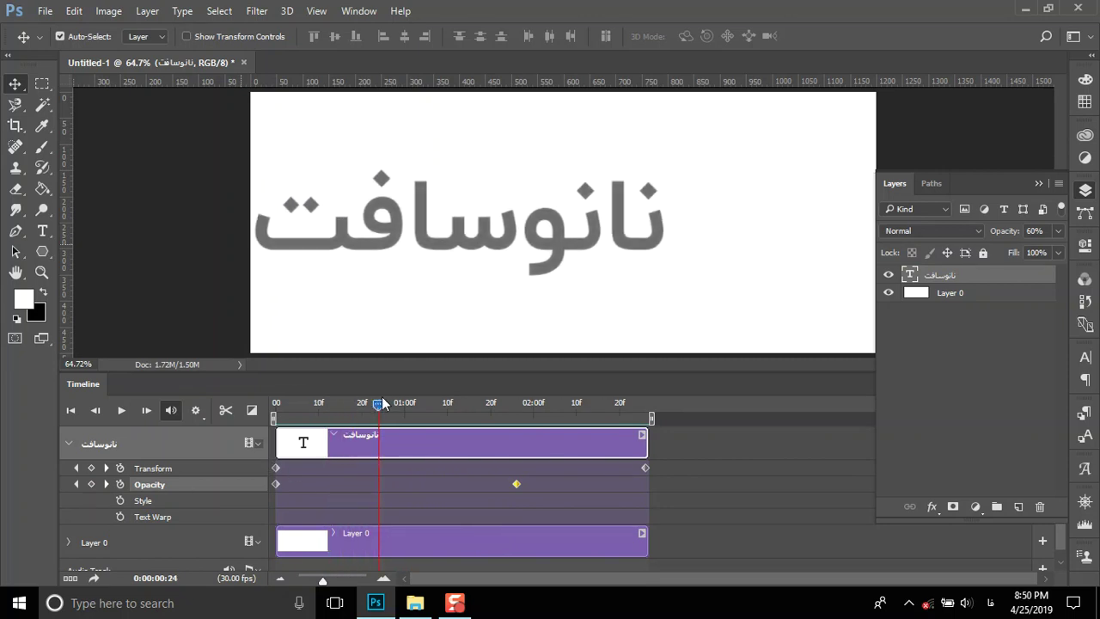
- Enable the Style stopwatch and apply a blue 0043ff Color Overlay to the text
{"action": "left_click", "coordinate": [120, 500]}
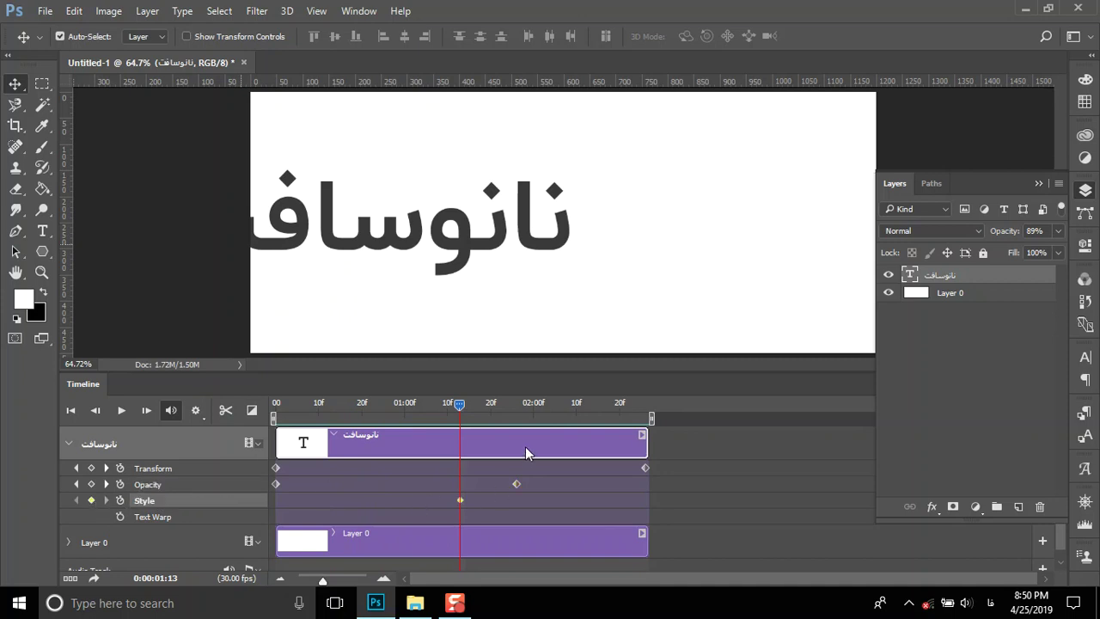
{"action": "double_click", "coordinate": [1031, 283]}
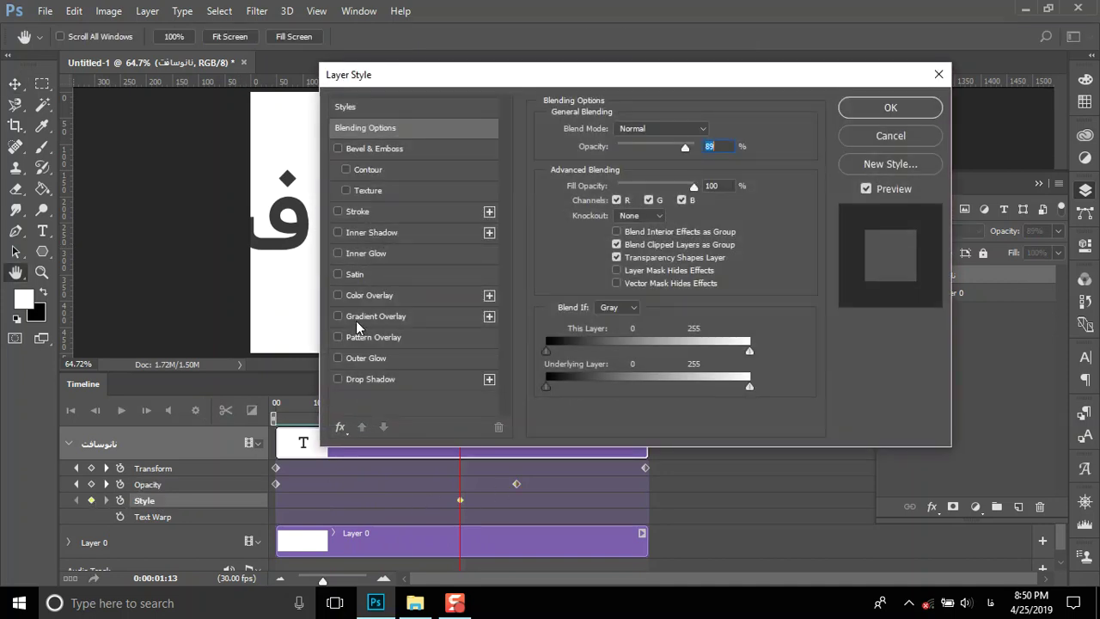
{"action": "left_click", "coordinate": [360, 297]}
{"action": "left_click", "coordinate": [712, 131]}
{"action": "type", "text": "0043ff"}
{"action": "key", "text": "Return"}
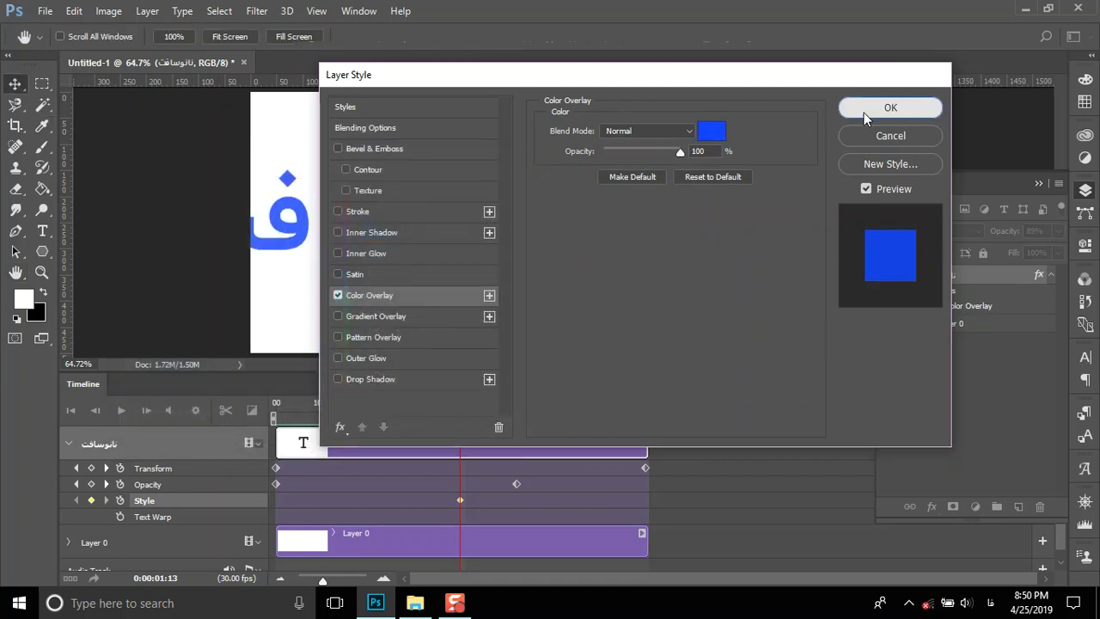
{"action": "left_click", "coordinate": [867, 110]}
- At 02:13, change the Color Overlay colour to red ff0000
{"action": "left_click_drag", "start_coordinate": [459, 407], "coordinate": [579, 406]}
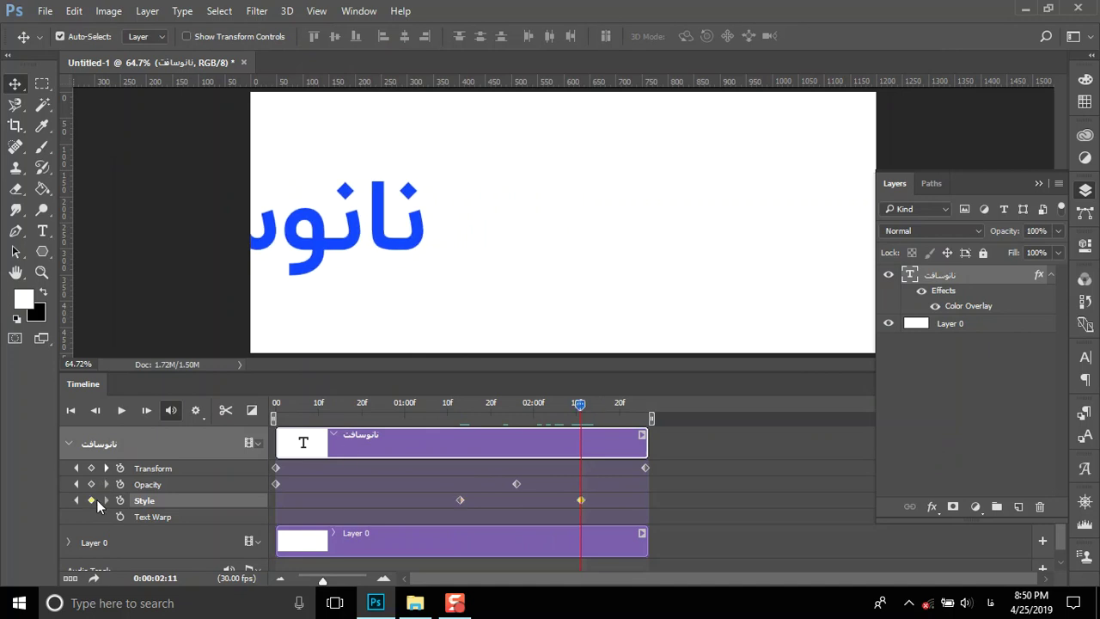
{"action": "double_click", "coordinate": [1008, 282]}
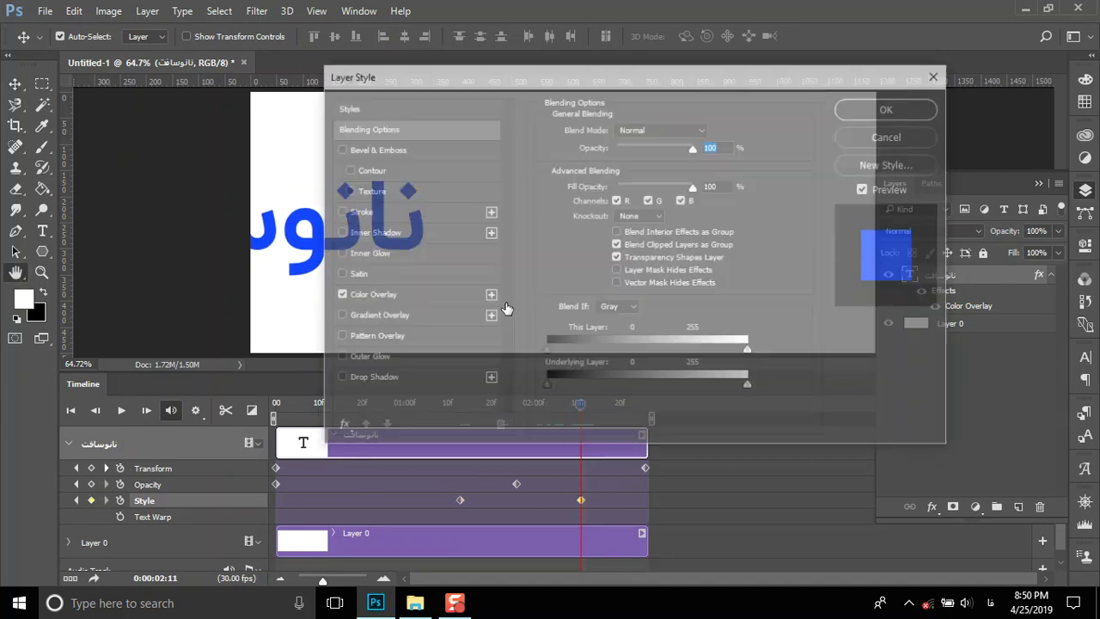
{"action": "left_click", "coordinate": [371, 297]}
{"action": "left_click", "coordinate": [711, 130]}
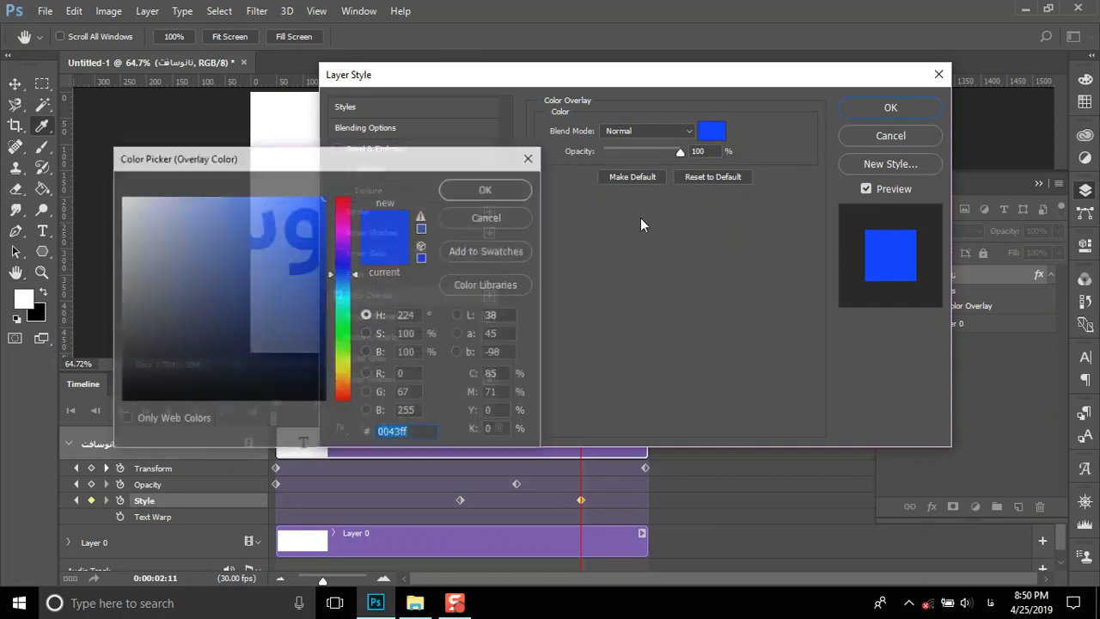
{"action": "type", "text": "ff0000"}
{"action": "left_click", "coordinate": [487, 188]}
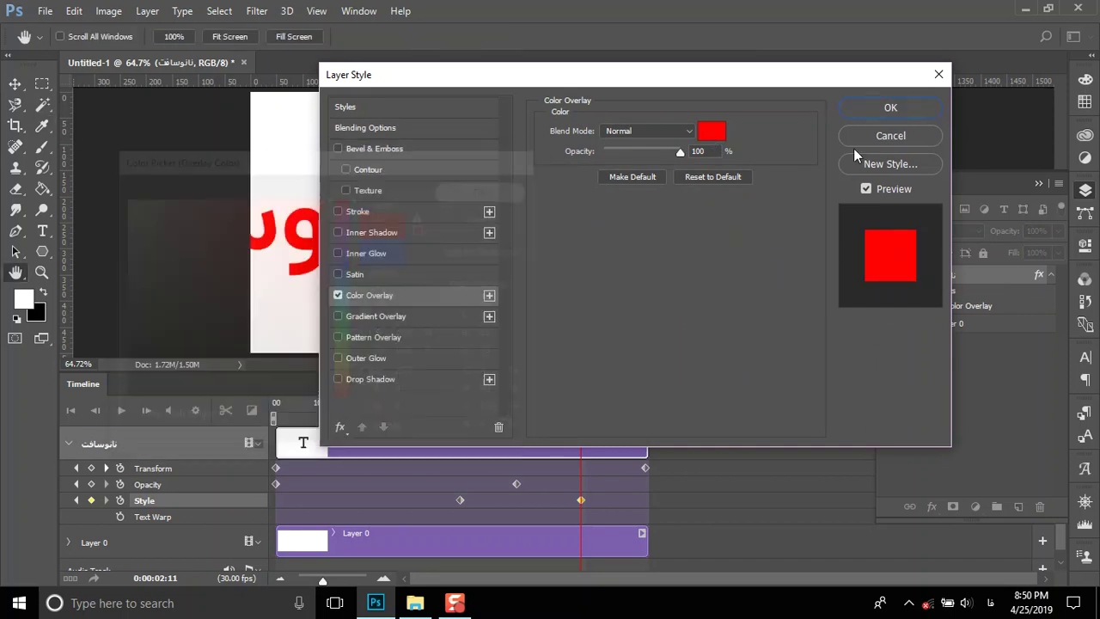
{"action": "left_click", "coordinate": [889, 110]}
- Preview playback, move the red text to the canvas centre, then close without saving
{"action": "left_click", "coordinate": [121, 410]}
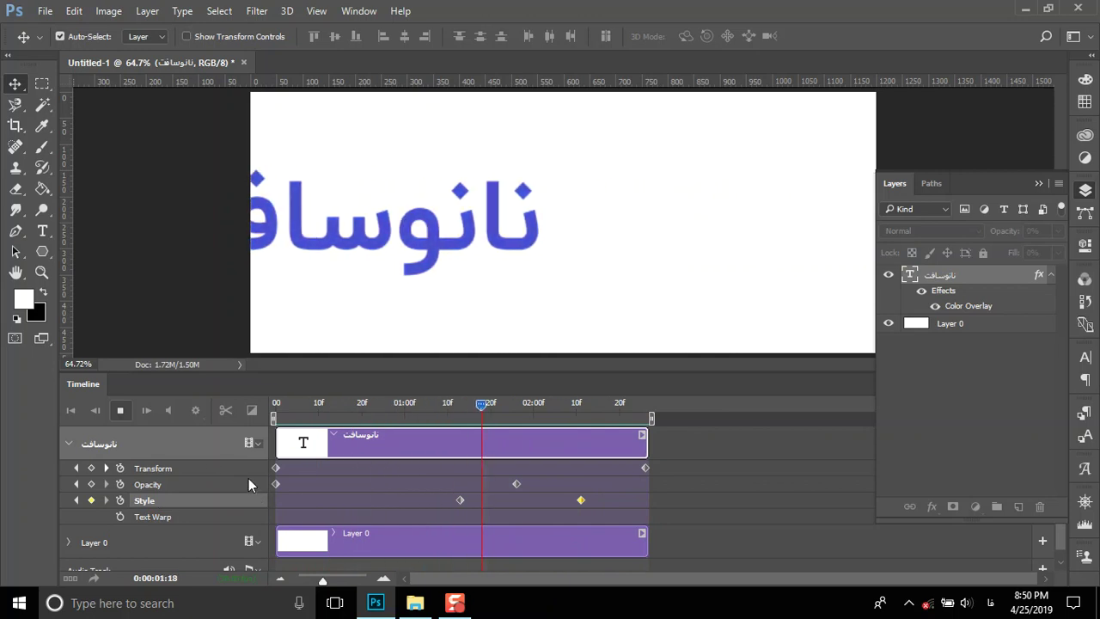
{"action": "left_click", "coordinate": [121, 409]}
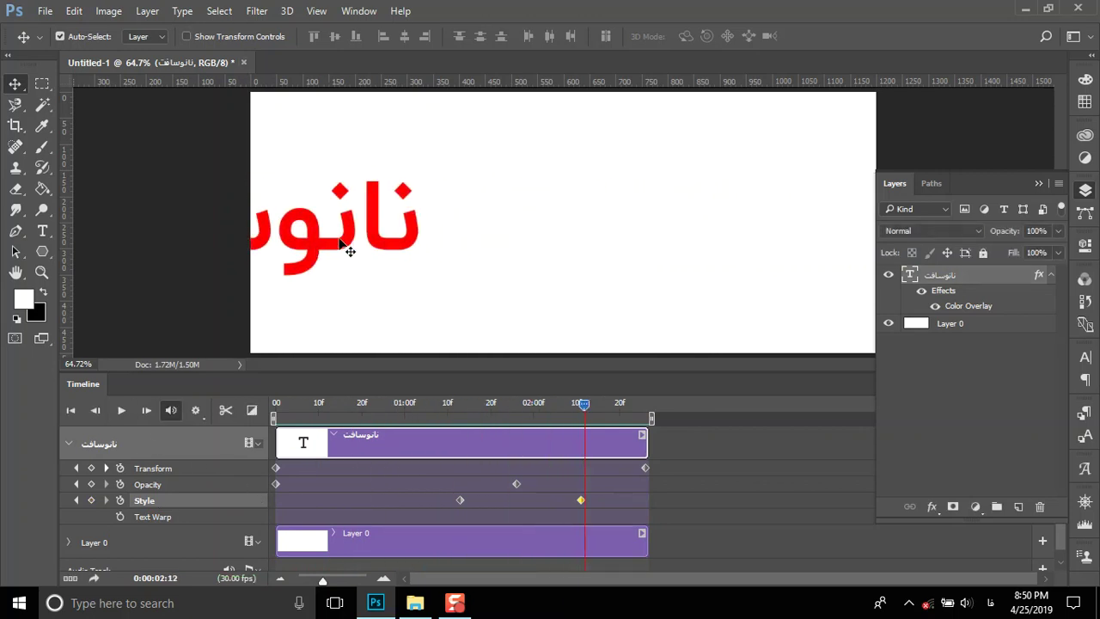
{"action": "left_click_drag", "start_coordinate": [339, 234], "coordinate": [735, 164]}
{"action": "left_click", "coordinate": [243, 63]}
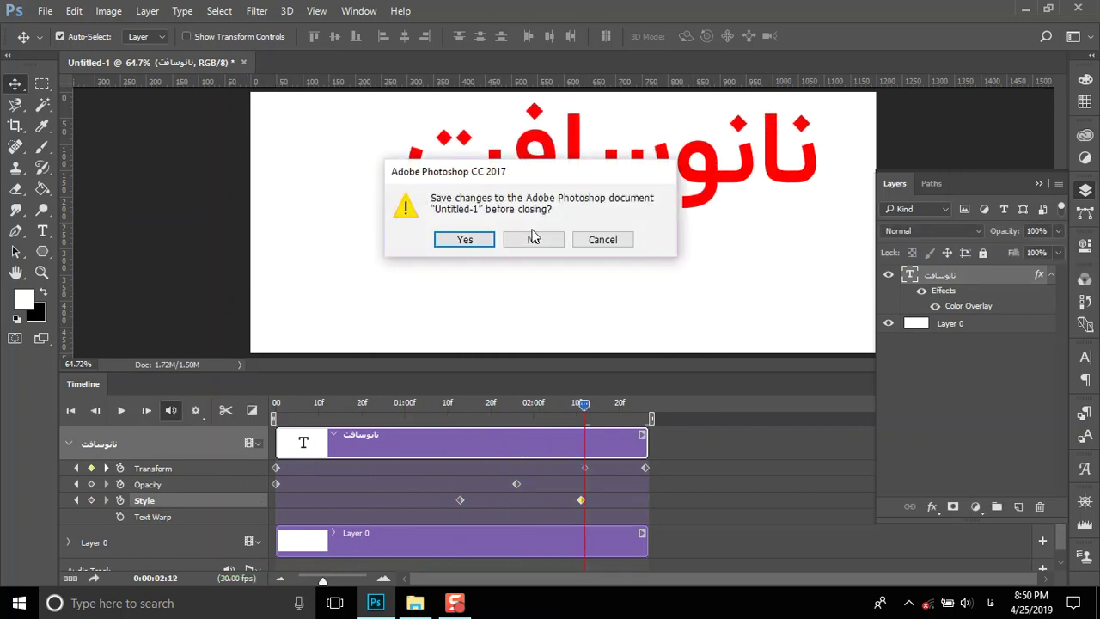
{"action": "left_click", "coordinate": [550, 240]}
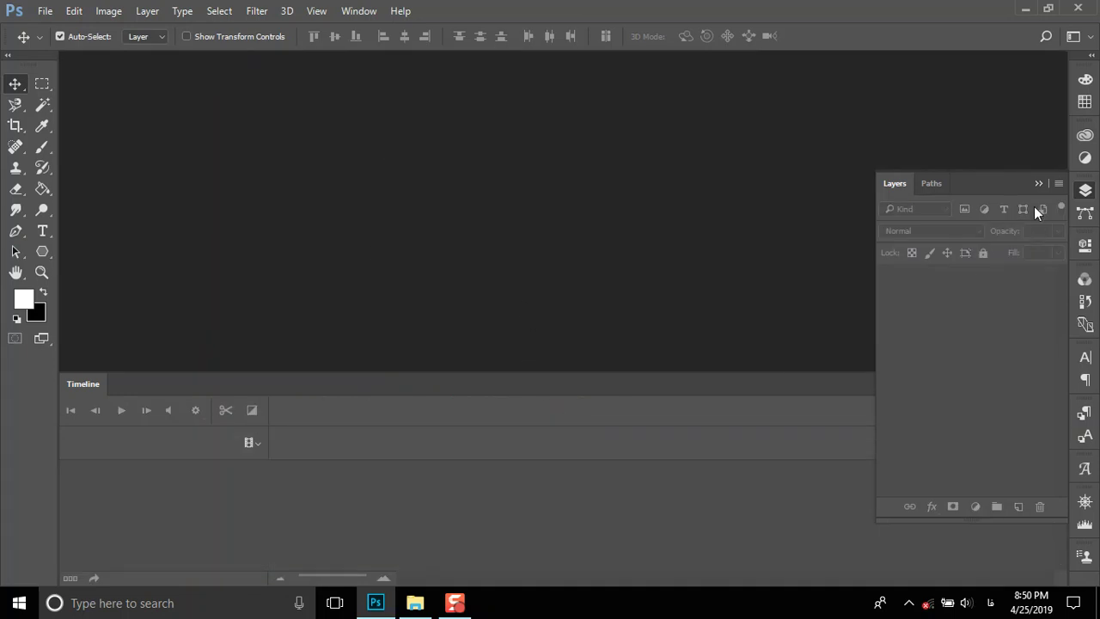
- Browse 8th Session > Files > Pixel Mockup in Explorer and view 1.png in Photos
{"action": "left_click", "coordinate": [415, 602]}
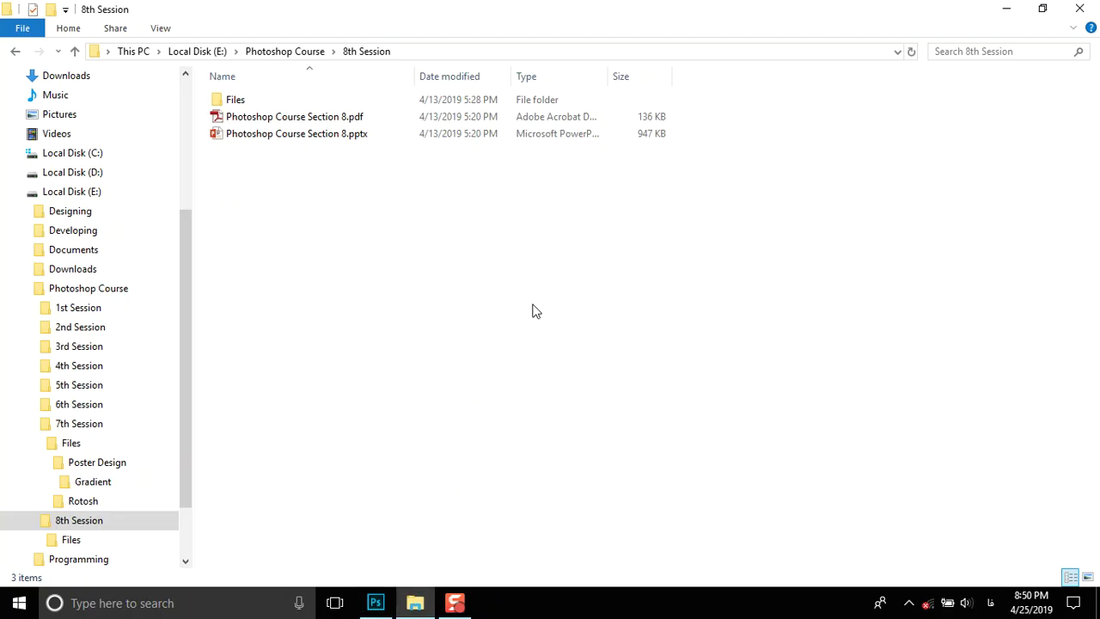
{"action": "double_click", "coordinate": [237, 100]}
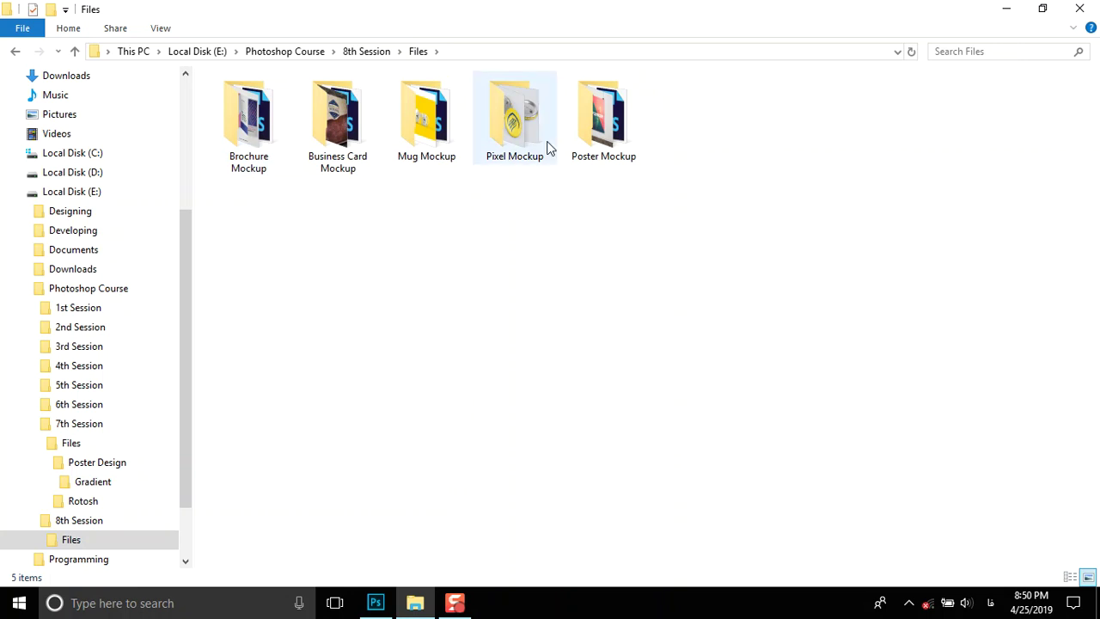
{"action": "double_click", "coordinate": [526, 129]}
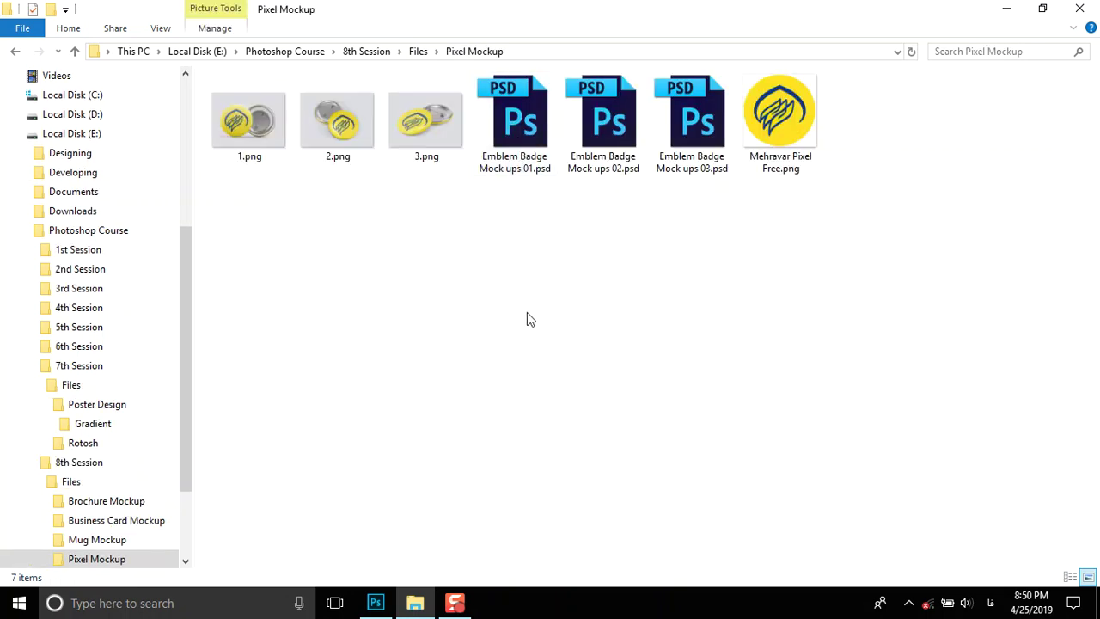
{"action": "double_click", "coordinate": [283, 136]}
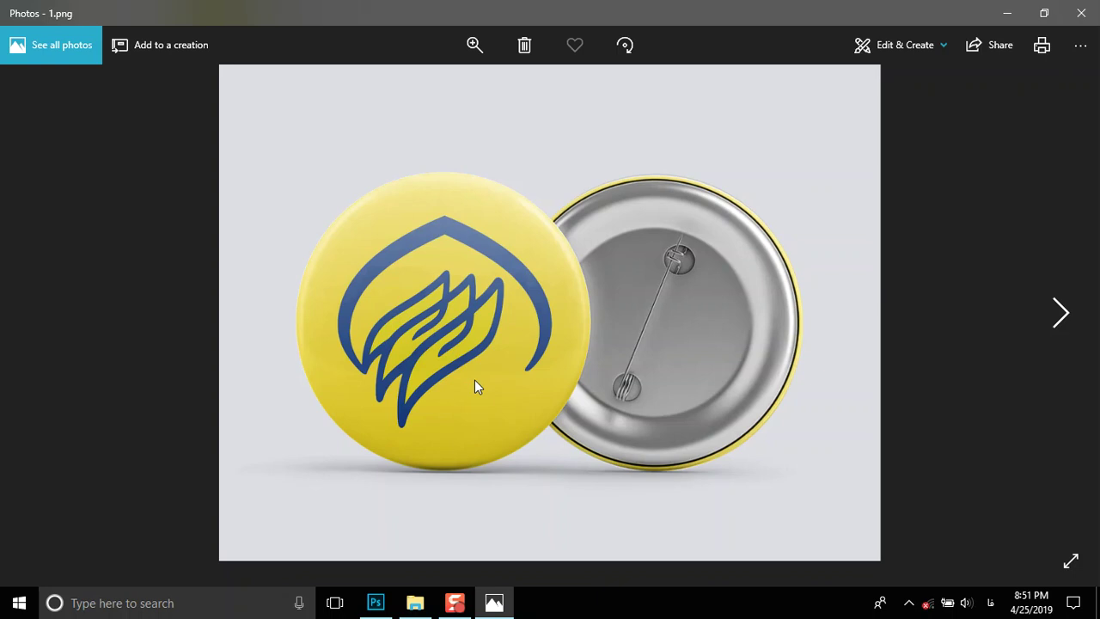
- Preview Mehravar Pixel Free.png and 3.png in Photos, closing each afterwards
{"action": "left_click", "coordinate": [1081, 13]}
{"action": "left_click", "coordinate": [786, 120]}
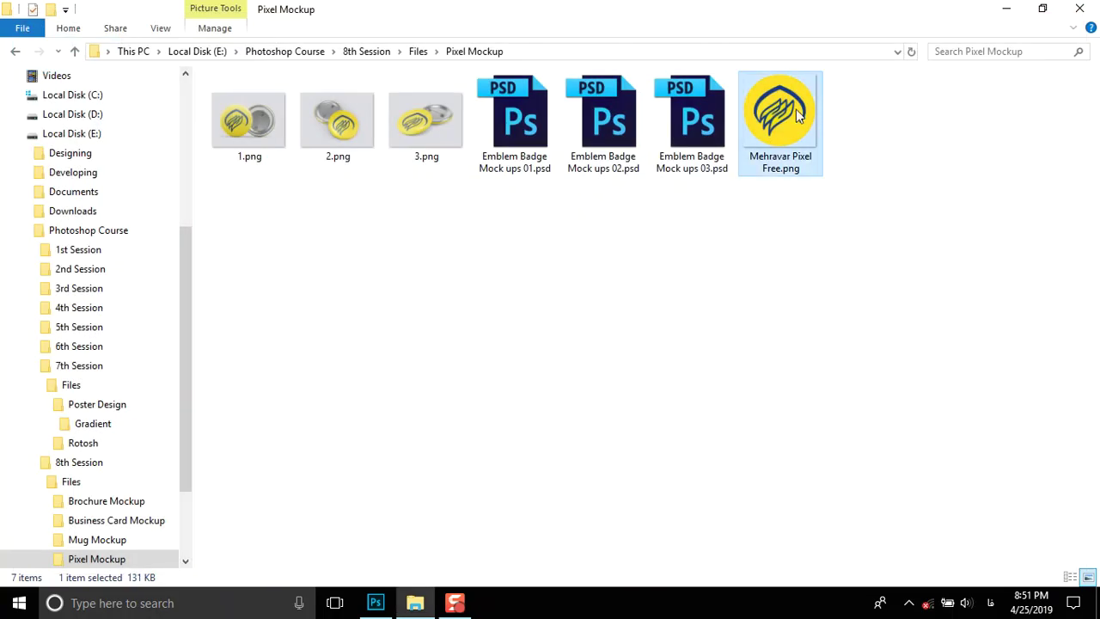
{"action": "double_click", "coordinate": [797, 115]}
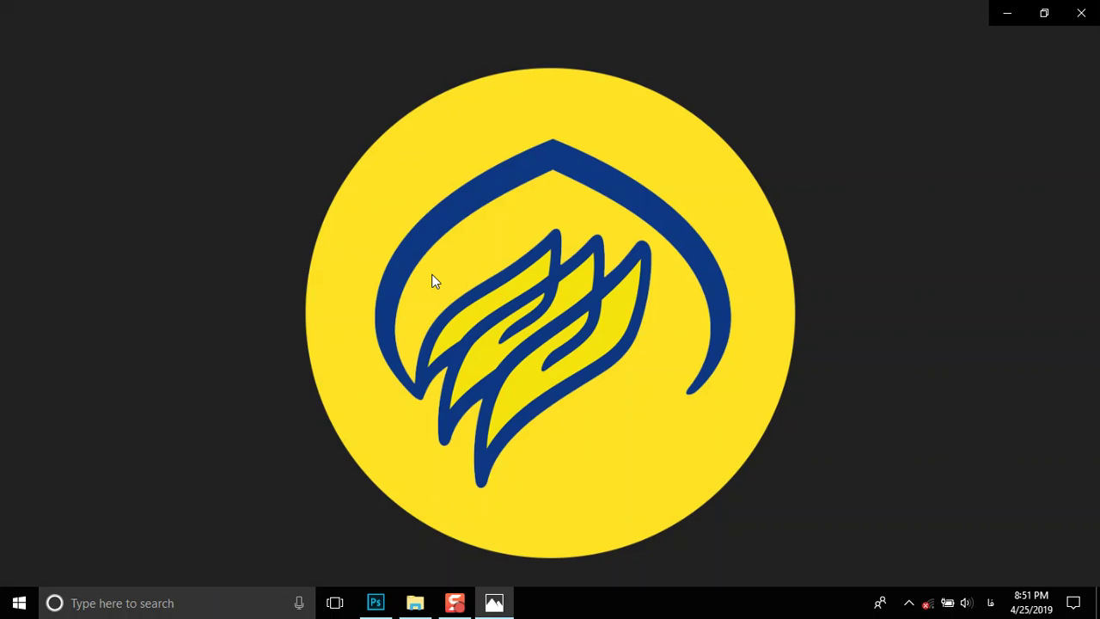
{"action": "left_click", "coordinate": [1080, 13]}
{"action": "double_click", "coordinate": [446, 122]}
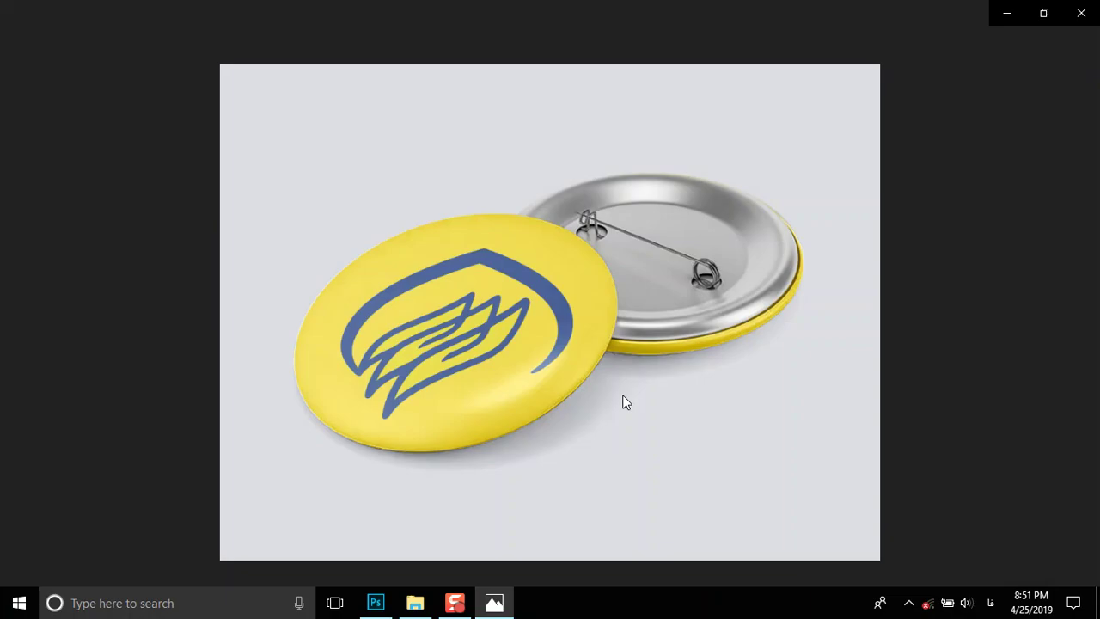
{"action": "left_click", "coordinate": [1081, 13]}
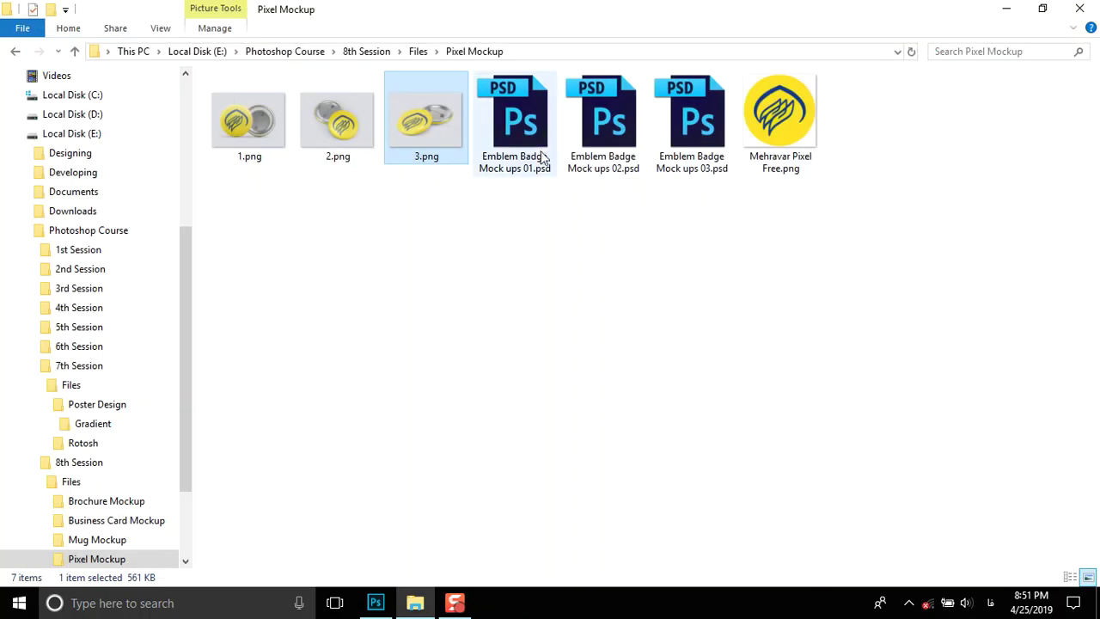
{"action": "mouse_move", "coordinate": [514, 116]}
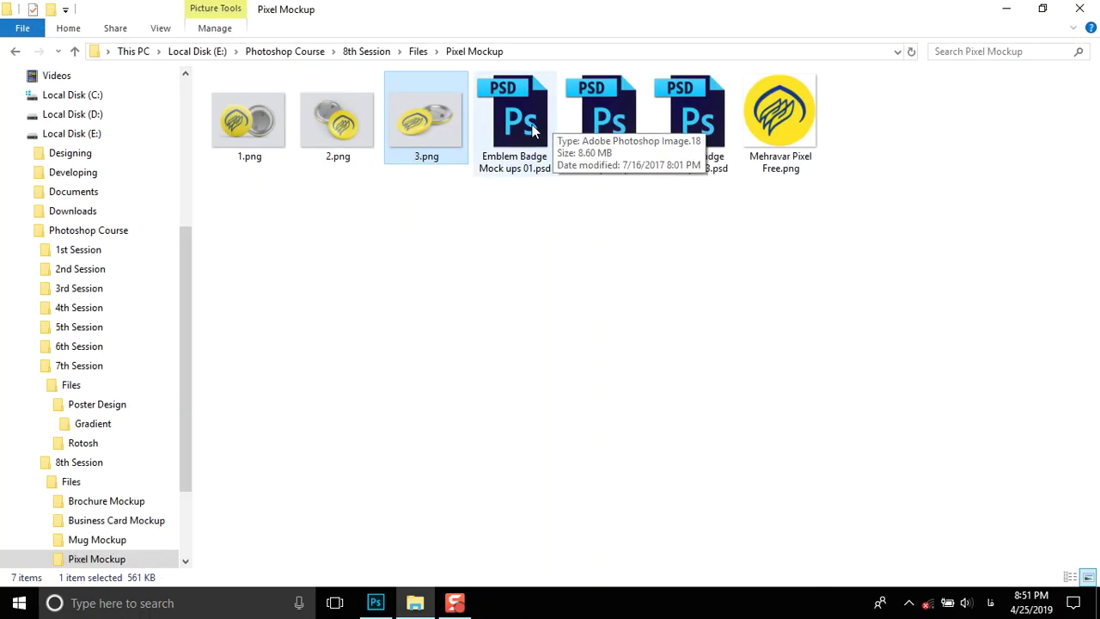
- Open Emblem Badge Mock ups 01.psd in Photoshop and hide the Timeline panel
{"action": "double_click", "coordinate": [533, 129]}
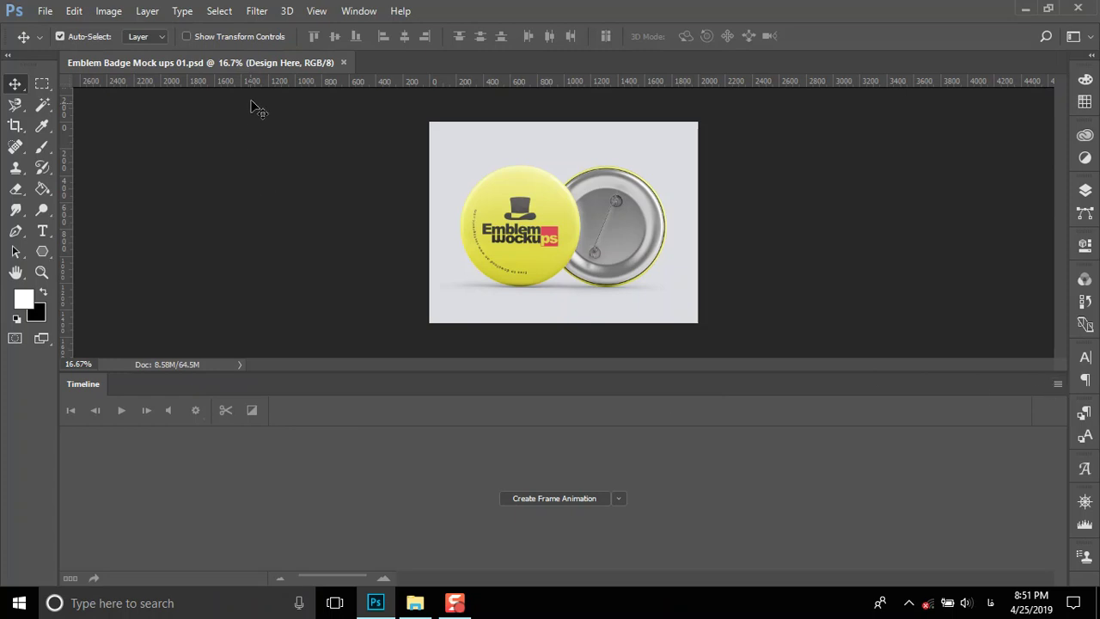
{"action": "left_click", "coordinate": [358, 10]}
{"action": "left_click", "coordinate": [413, 510]}
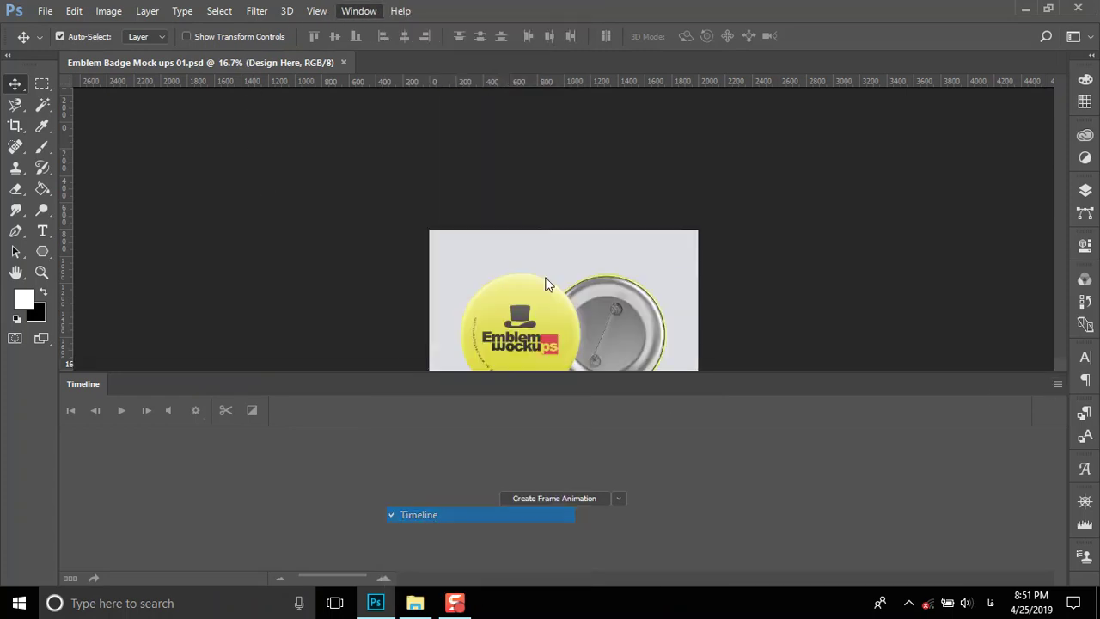
- Zoom in on the badge, make Design Here visible, and open its smart object
{"action": "left_click", "coordinate": [41, 272]}
{"action": "left_click", "coordinate": [596, 343]}
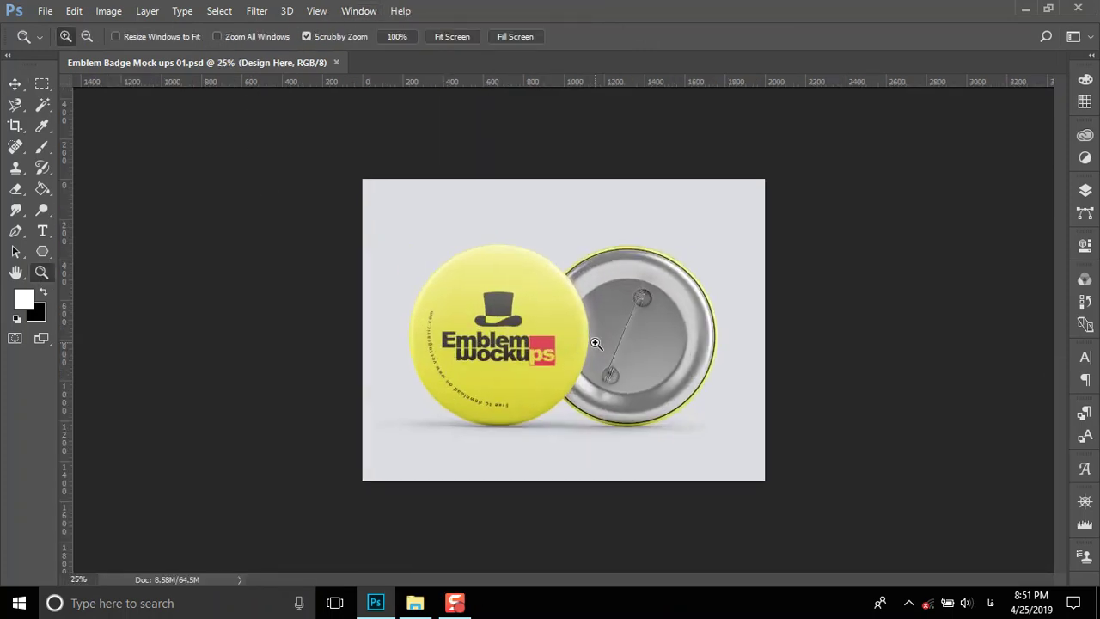
{"action": "key", "text": "v"}
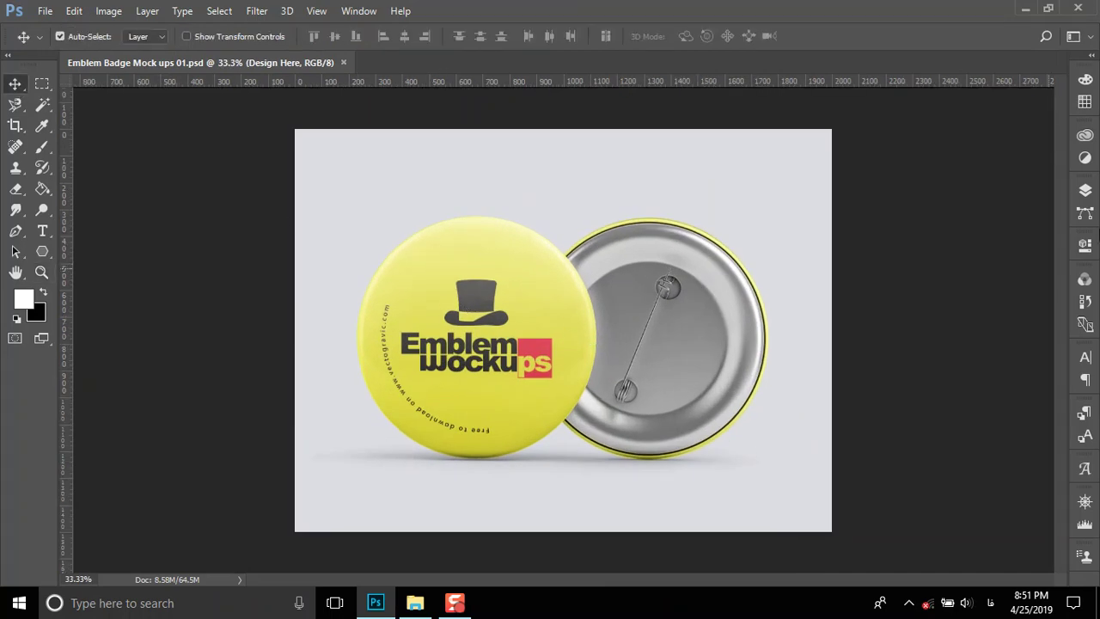
{"action": "left_click", "coordinate": [1085, 190]}
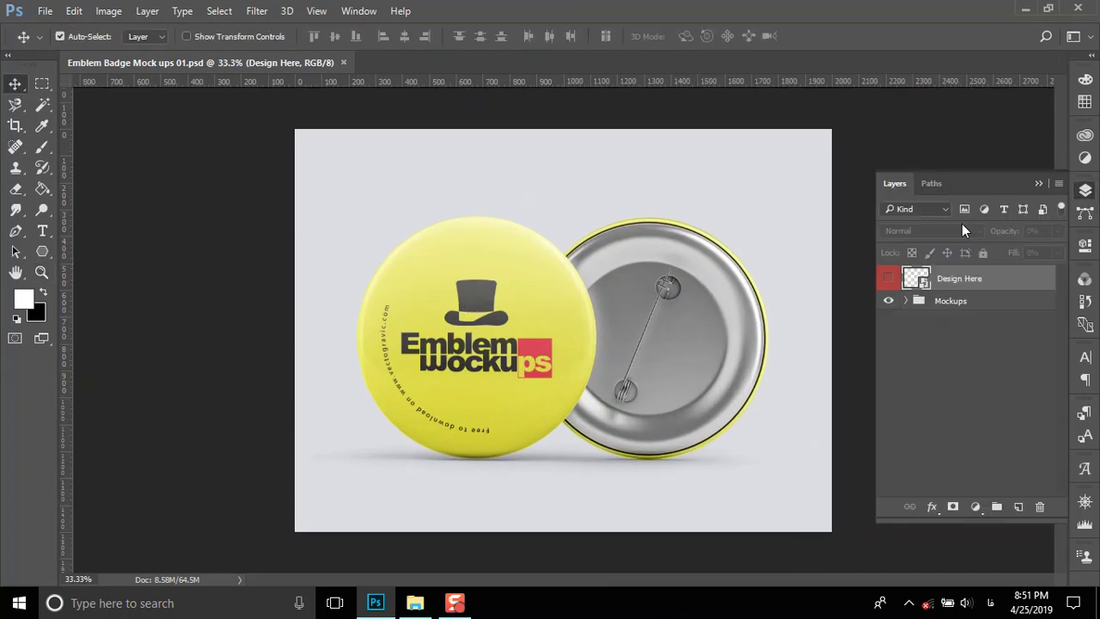
{"action": "left_click", "coordinate": [890, 280]}
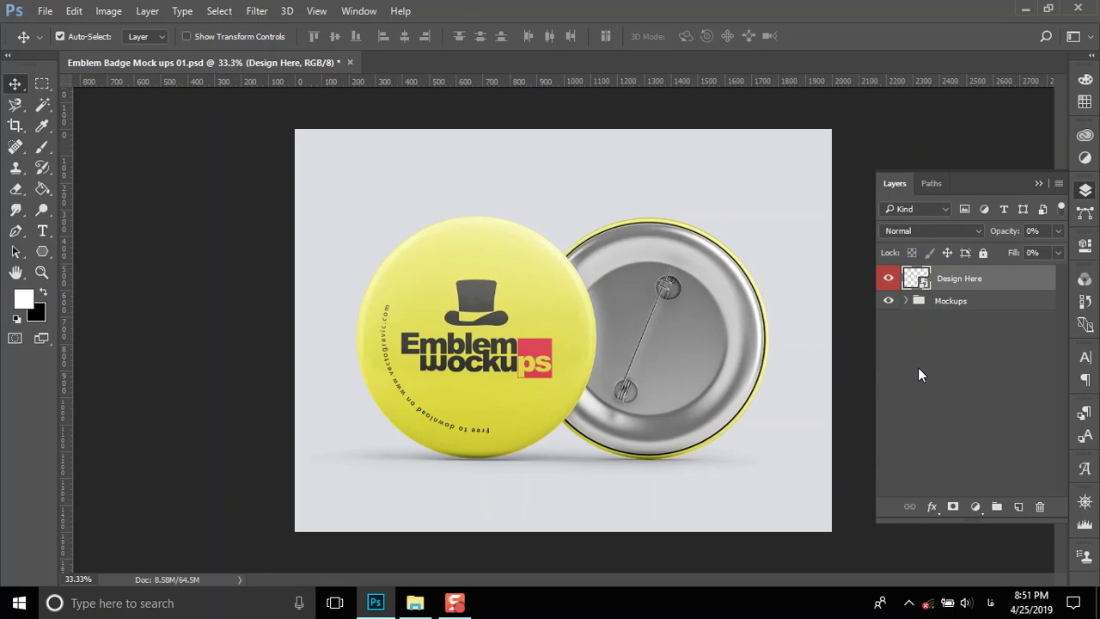
{"action": "double_click", "coordinate": [918, 279]}
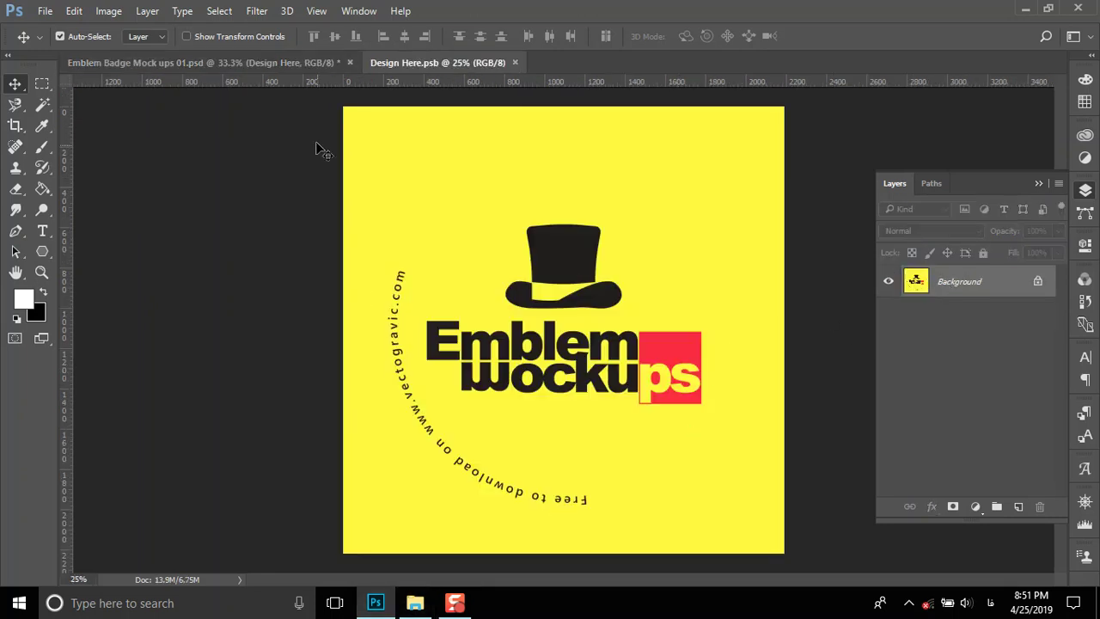
- Place Mehravar Pixel Free.png into Design Here.psb and scale it to fill the canvas
{"action": "left_click", "coordinate": [415, 602]}
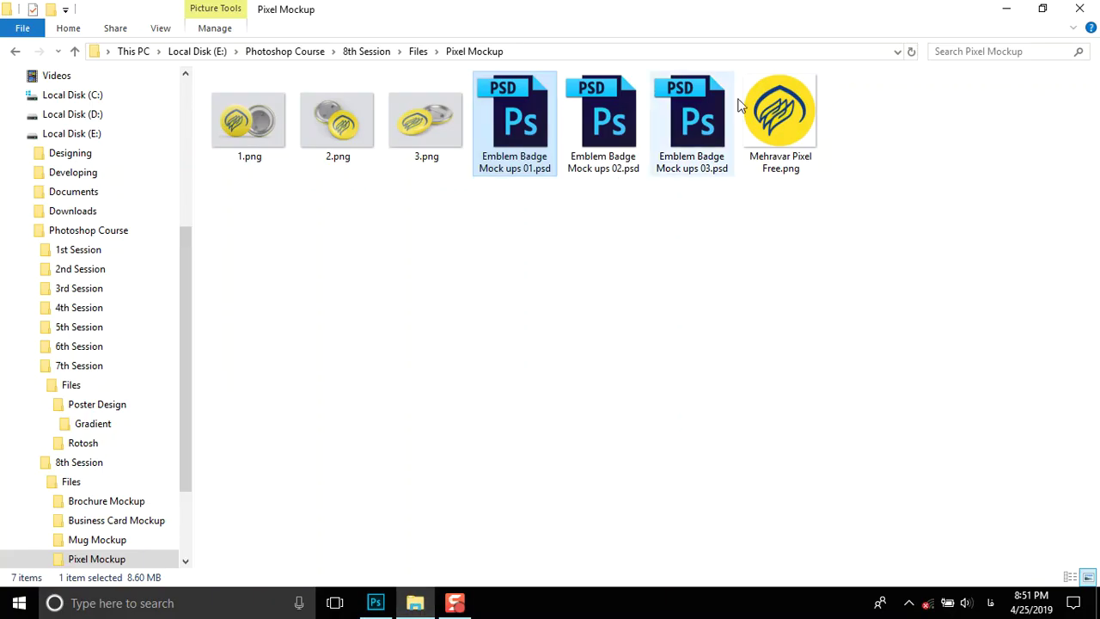
{"action": "mouse_move", "coordinate": [781, 109]}
{"action": "left_mouse_down"}
{"action": "mouse_move", "coordinate": [638, 332]}
{"action": "mouse_move", "coordinate": [550, 348]}
{"action": "left_mouse_up"}
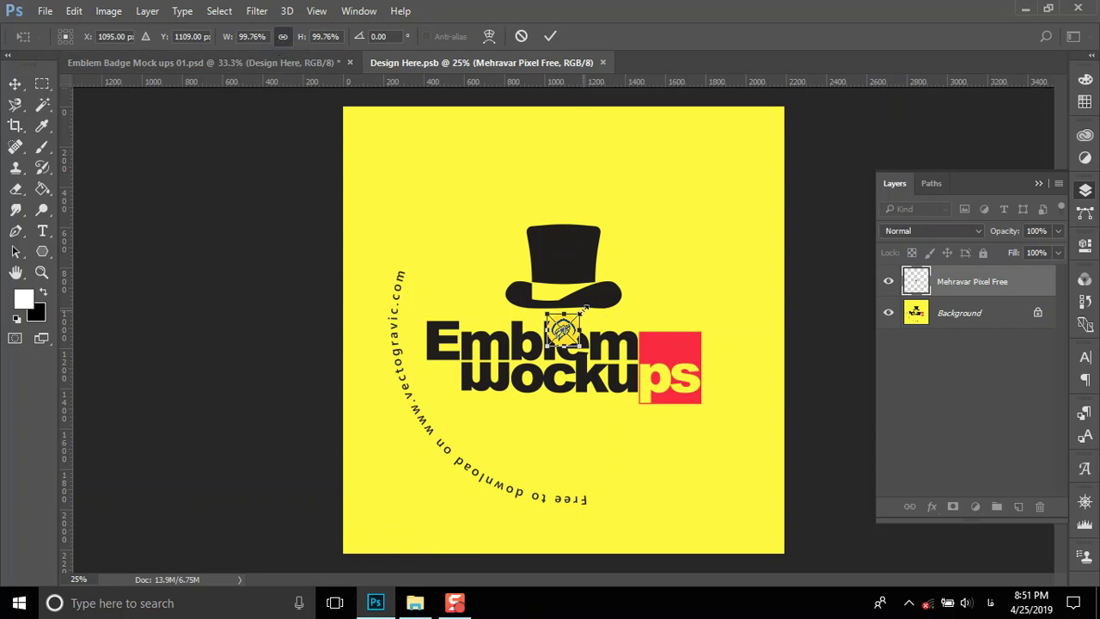
{"action": "left_click_drag", "start_coordinate": [584, 308], "coordinate": [784, 109]}
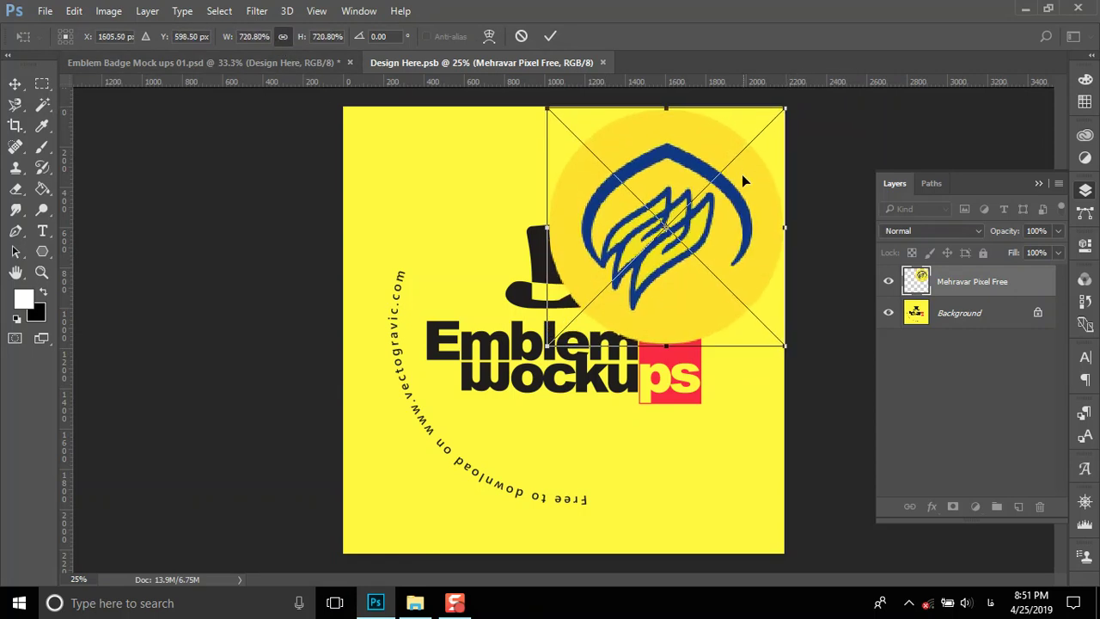
{"action": "left_click_drag", "start_coordinate": [743, 180], "coordinate": [540, 179]}
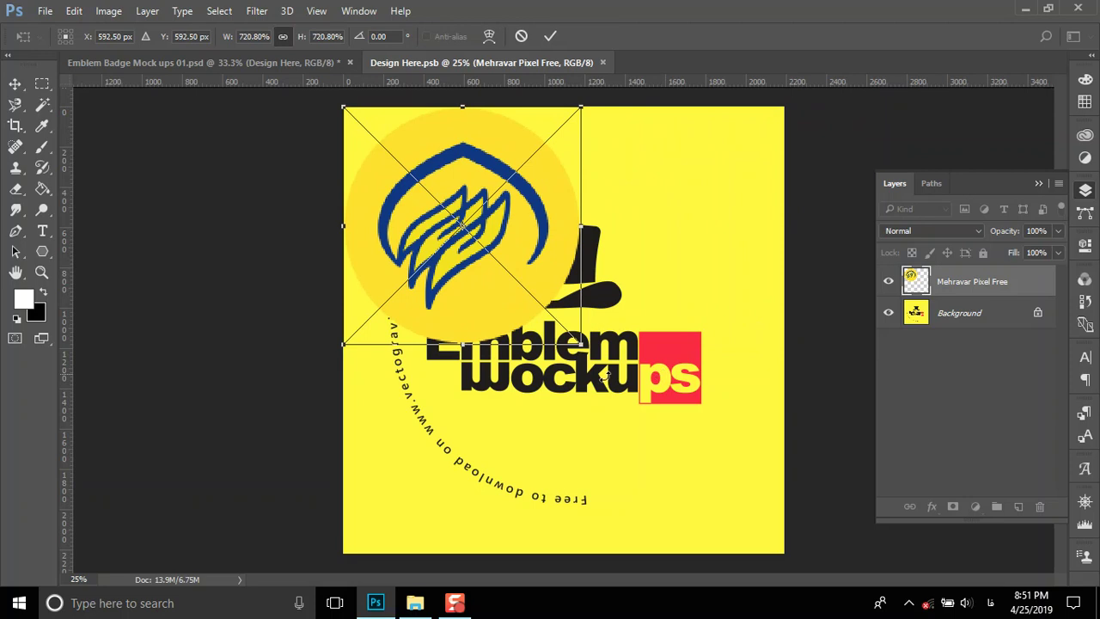
{"action": "left_click_drag", "start_coordinate": [574, 342], "coordinate": [777, 547]}
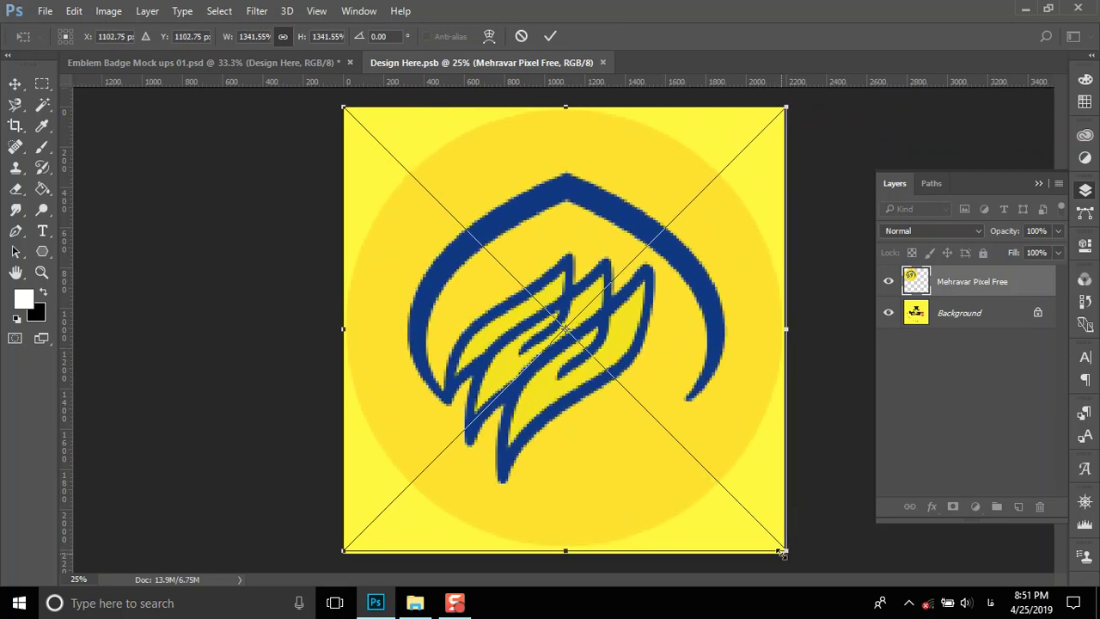
{"action": "left_click_drag", "start_coordinate": [627, 399], "coordinate": [630, 397]}
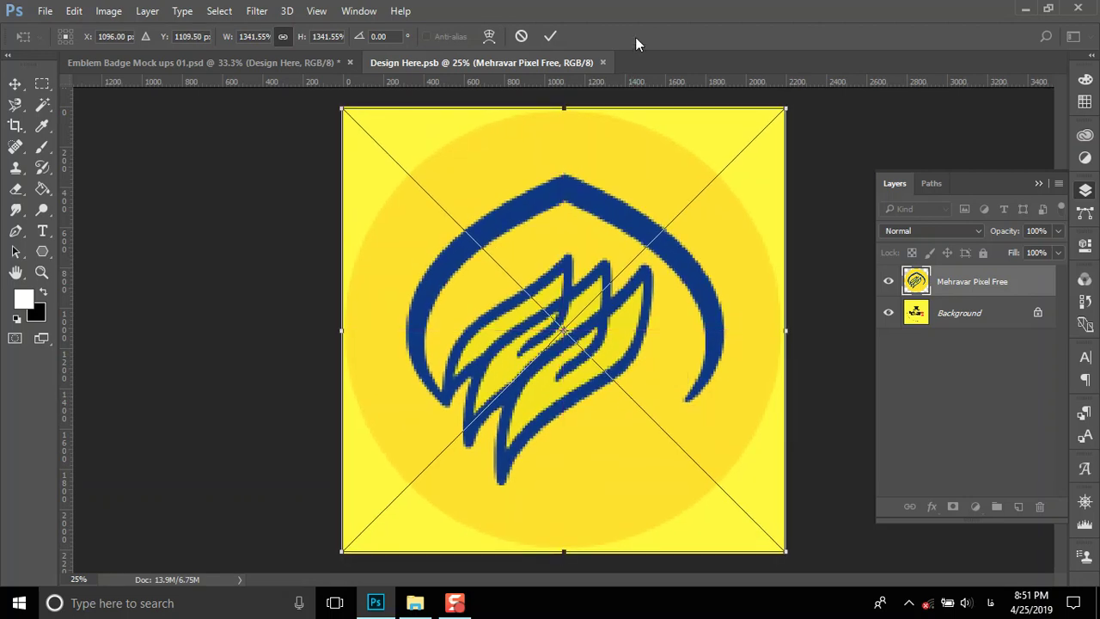
{"action": "left_click", "coordinate": [553, 37]}
- Delete the yellow background layer and save Design Here.psb
{"action": "left_click", "coordinate": [1005, 315]}
{"action": "left_click", "coordinate": [1037, 312]}
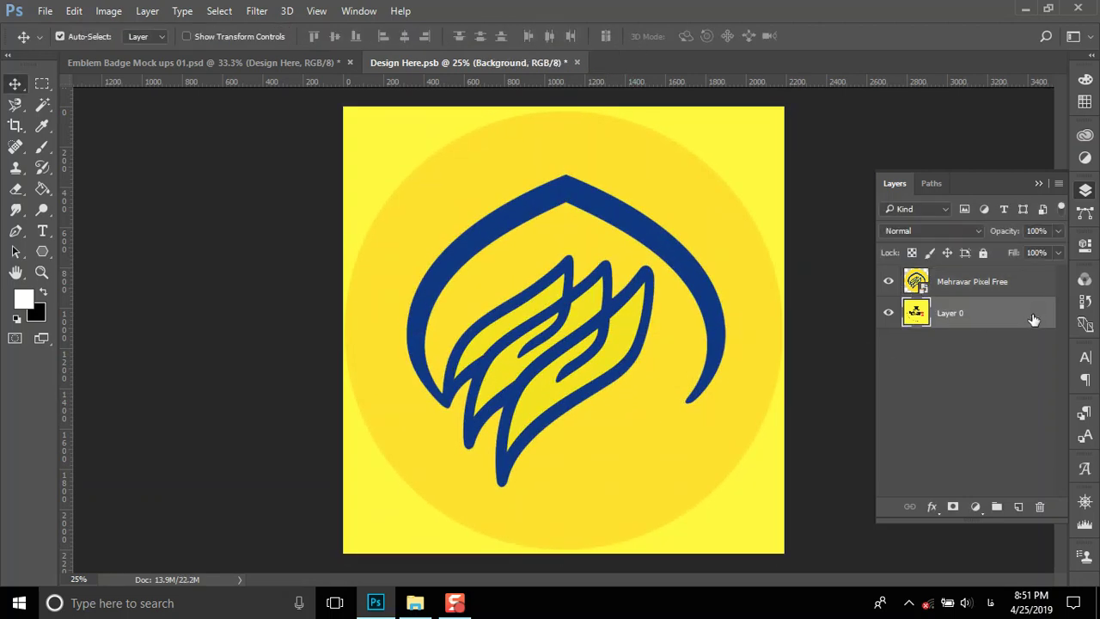
{"action": "key", "text": "Delete"}
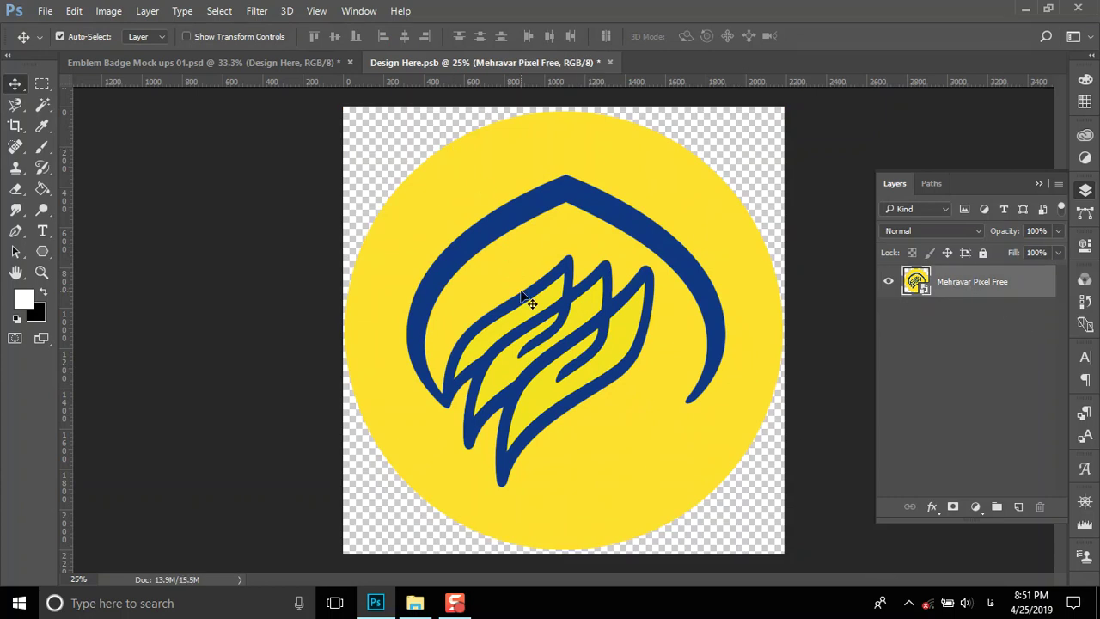
{"action": "key", "text": "ctrl+s"}
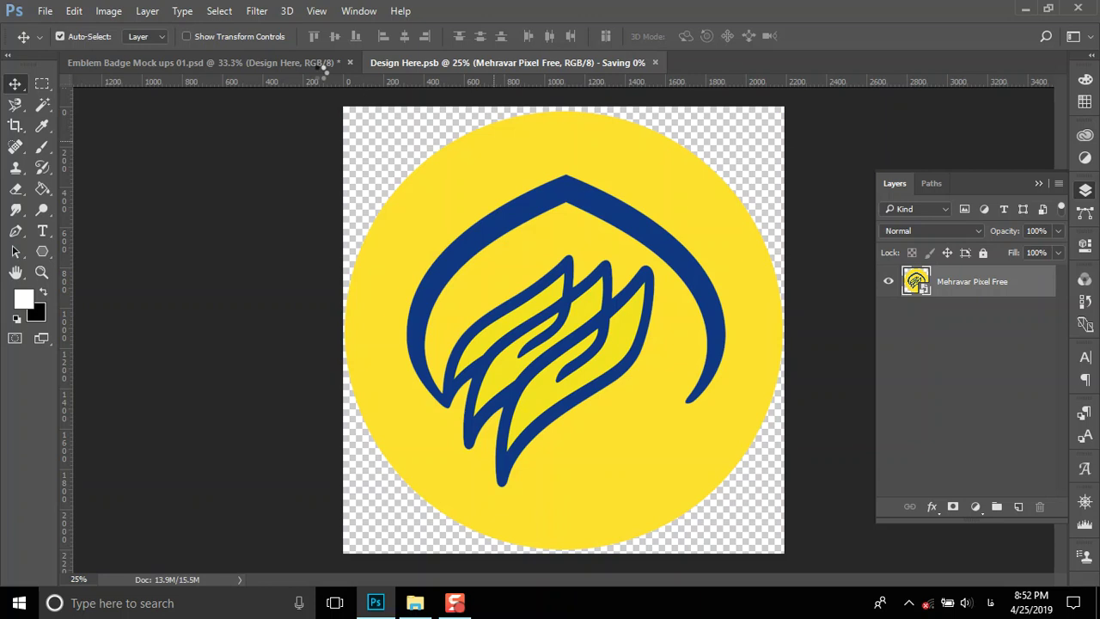
- Check the badge mockup, close both documents, and return to the Pixel Mockup folder
{"action": "left_click", "coordinate": [267, 62]}
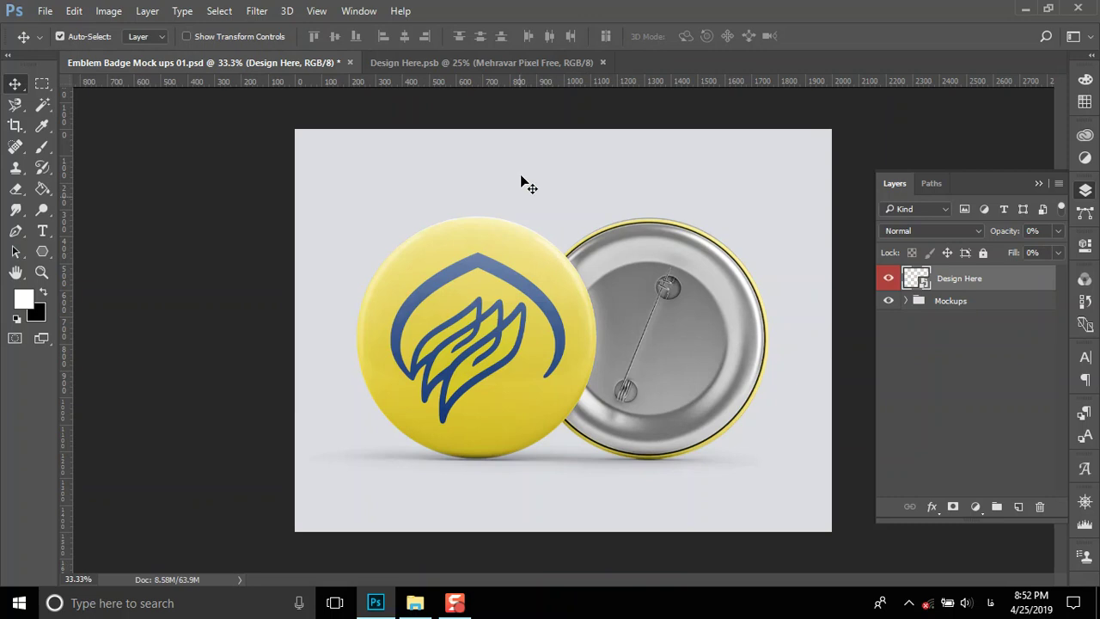
{"action": "left_click", "coordinate": [602, 62]}
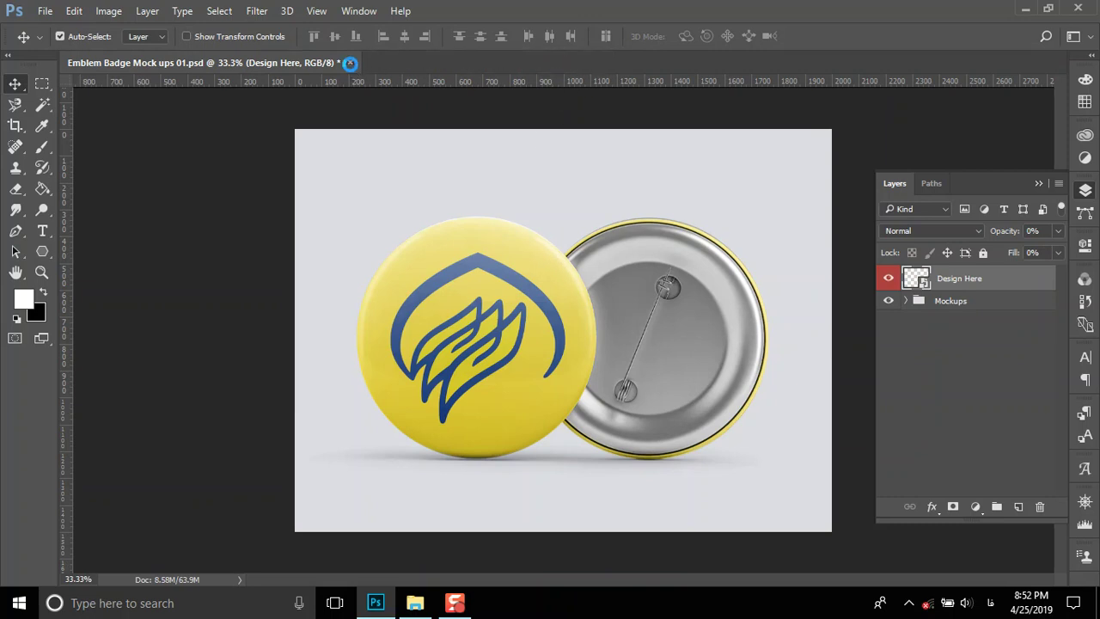
{"action": "left_click", "coordinate": [350, 62]}
{"action": "left_click", "coordinate": [527, 238]}
{"action": "left_click", "coordinate": [415, 602]}
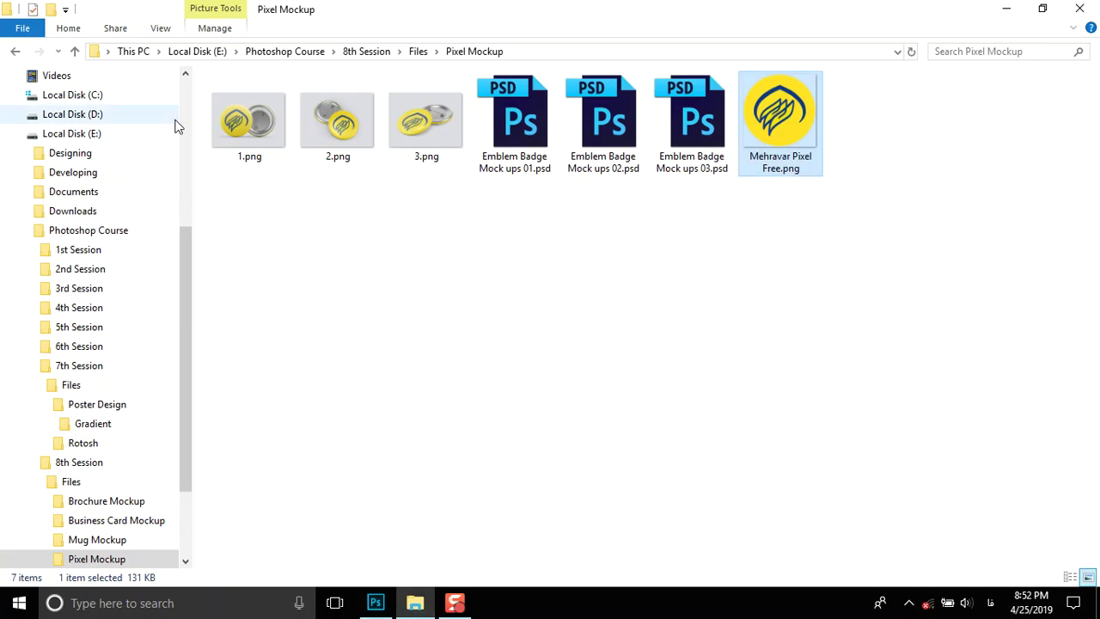
- Open OSXD9M1.psd from the Files > Poster Mockup folder in Photoshop
{"action": "left_click", "coordinate": [76, 50]}
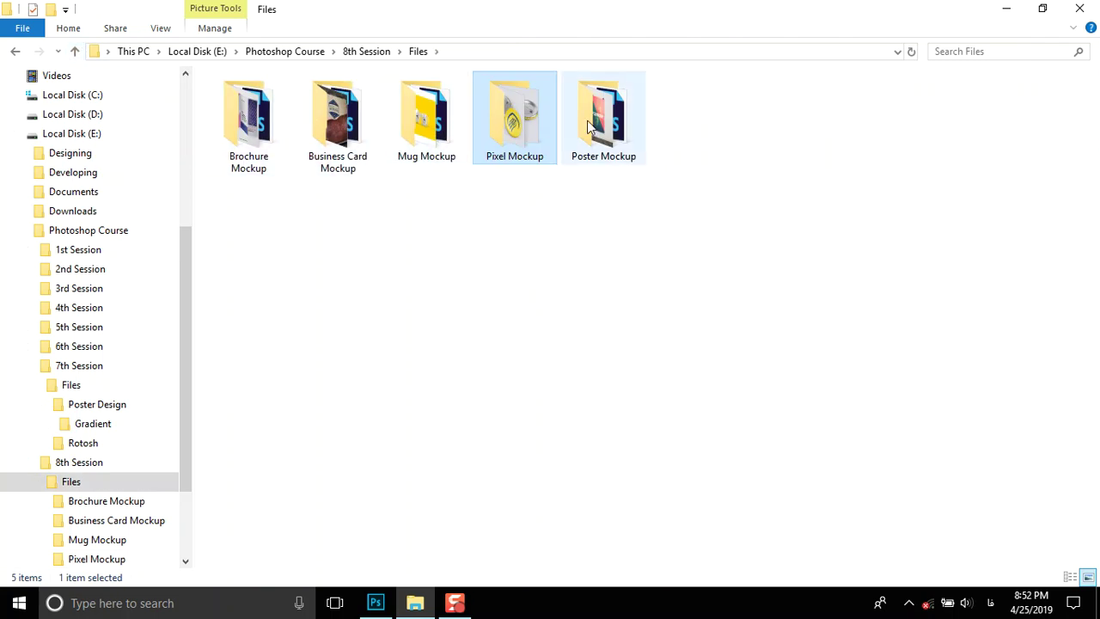
{"action": "left_click", "coordinate": [627, 124]}
{"action": "double_click", "coordinate": [627, 125]}
{"action": "double_click", "coordinate": [378, 139]}
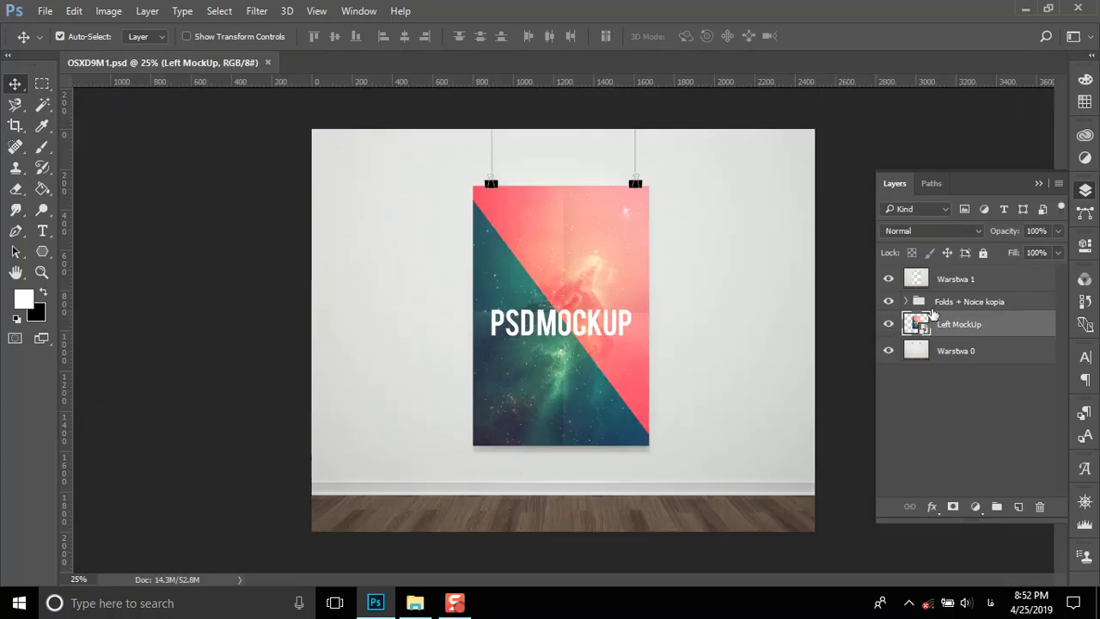
- Open the poster's Left MockUp smart object contents
{"action": "double_click", "coordinate": [915, 324]}
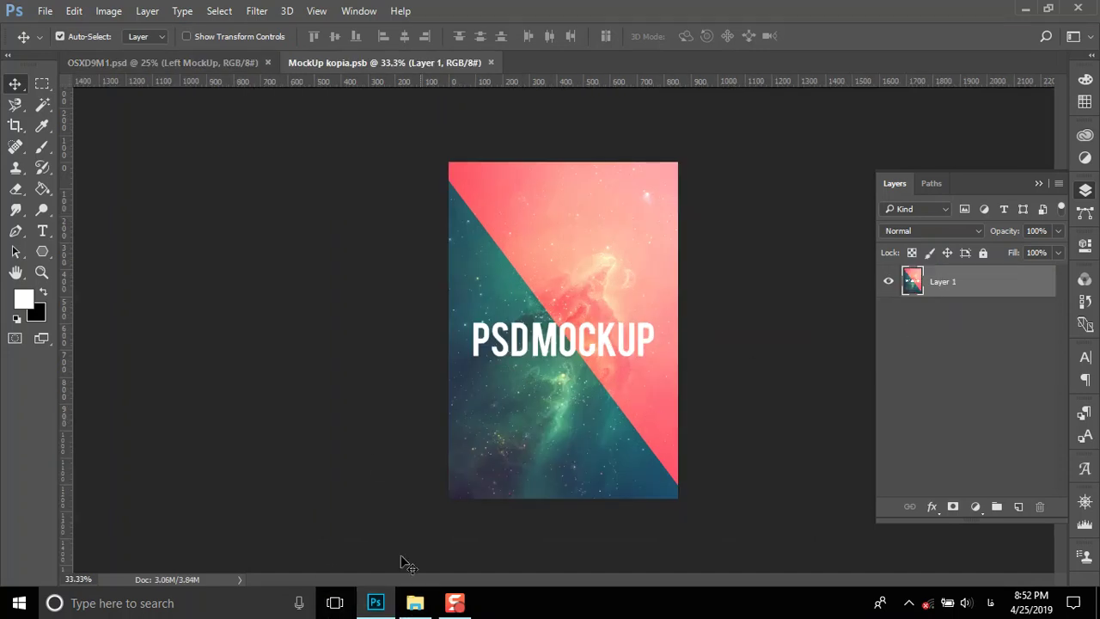
{"action": "key", "text": "ctrl+Tab"}
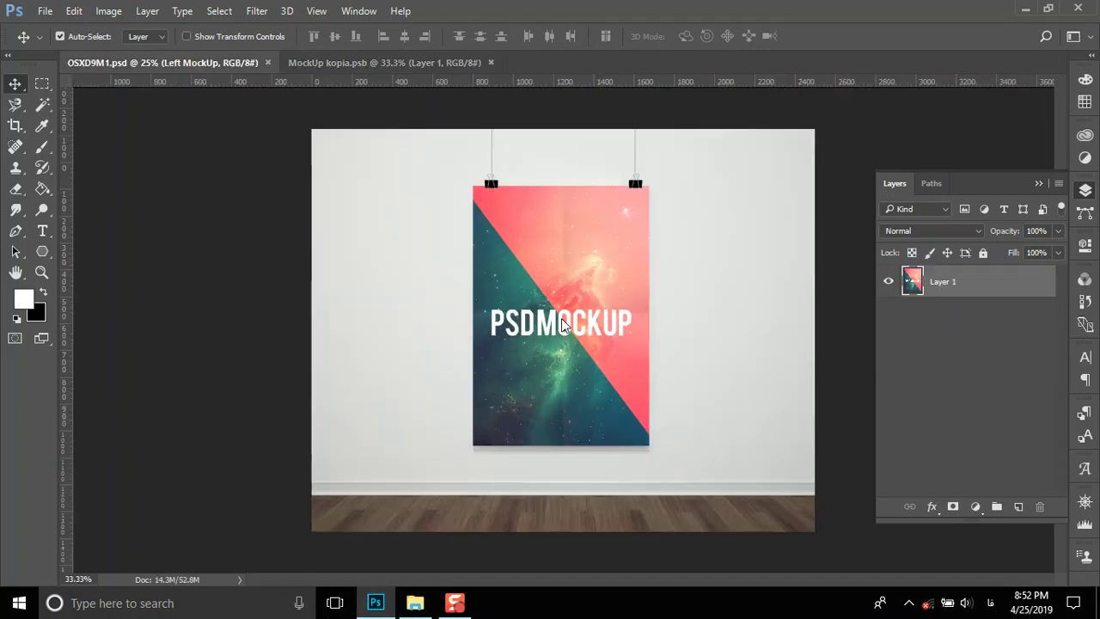
{"action": "left_click", "coordinate": [414, 602]}
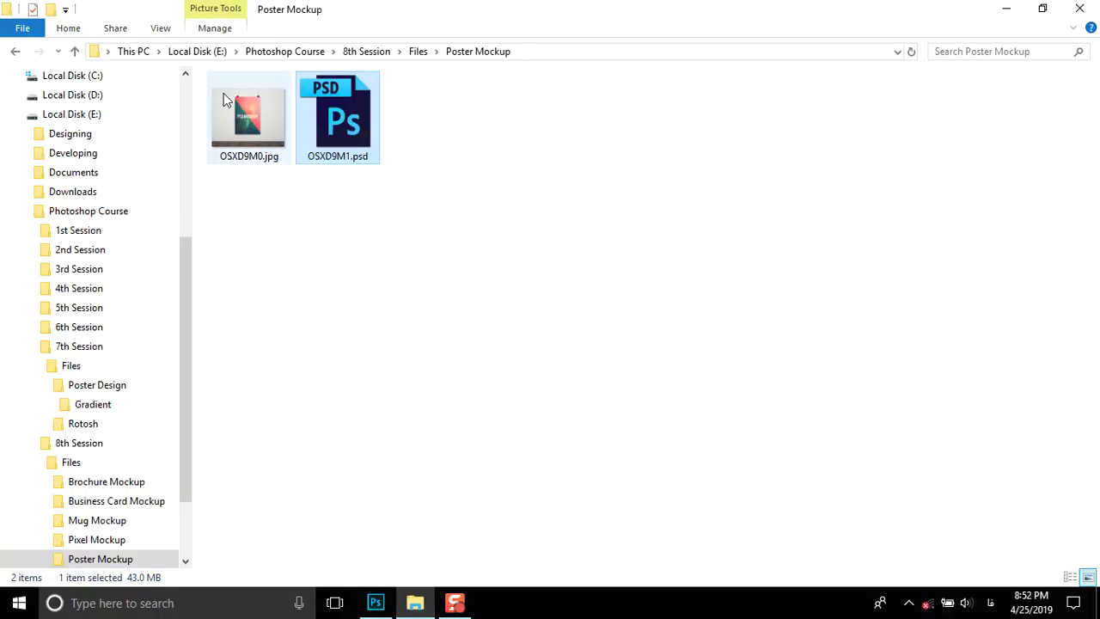
- Browse up to Photoshop Course, then into 7th Session > Files > Poster Design
{"action": "left_click", "coordinate": [77, 50]}
{"action": "left_click", "coordinate": [77, 51]}
{"action": "left_click", "coordinate": [75, 51]}
{"action": "left_click", "coordinate": [252, 200]}
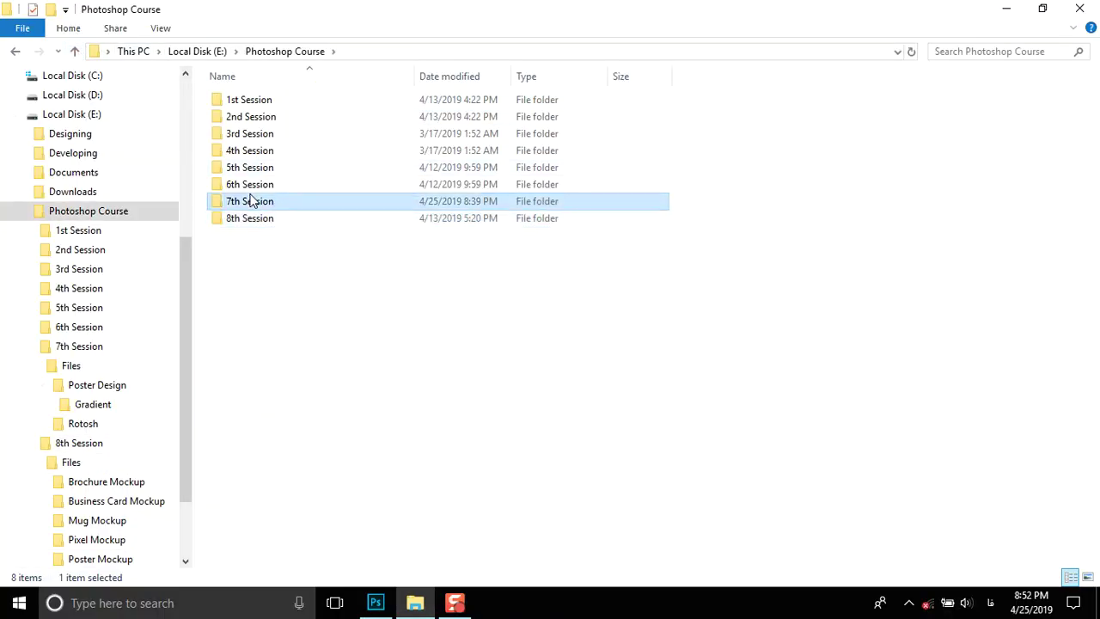
{"action": "double_click", "coordinate": [252, 200]}
{"action": "double_click", "coordinate": [244, 101]}
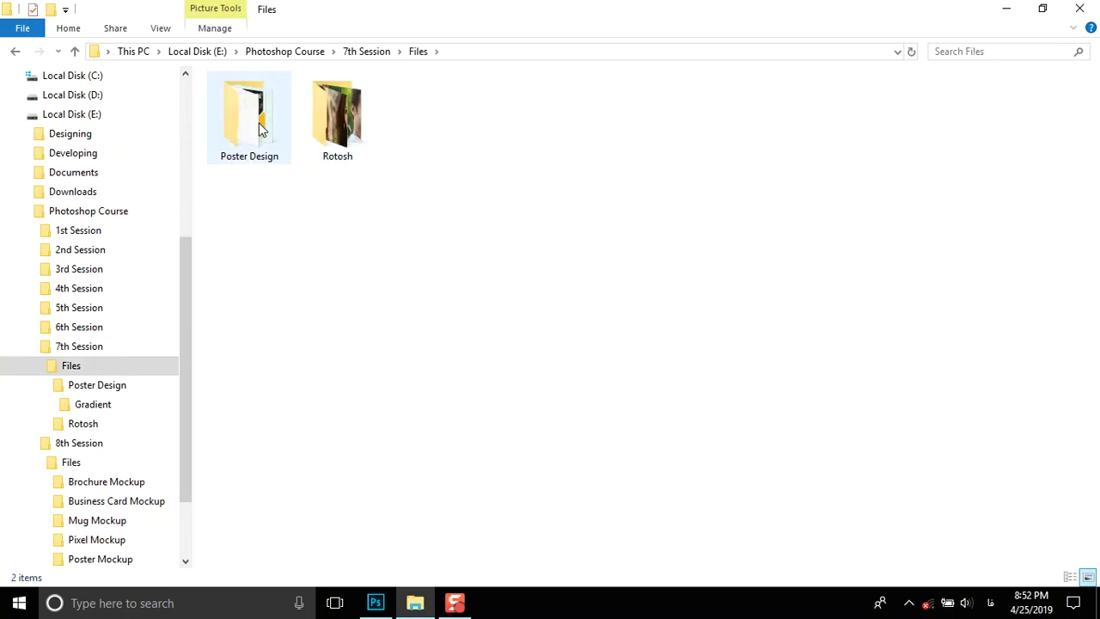
{"action": "double_click", "coordinate": [259, 123]}
- Drag the LabVIEW poster image into the wall mockup by mistake, then cancel the placement
{"action": "mouse_move", "coordinate": [516, 129]}
{"action": "left_mouse_down"}
{"action": "mouse_move", "coordinate": [527, 238]}
{"action": "mouse_move", "coordinate": [566, 391]}
{"action": "left_mouse_up"}
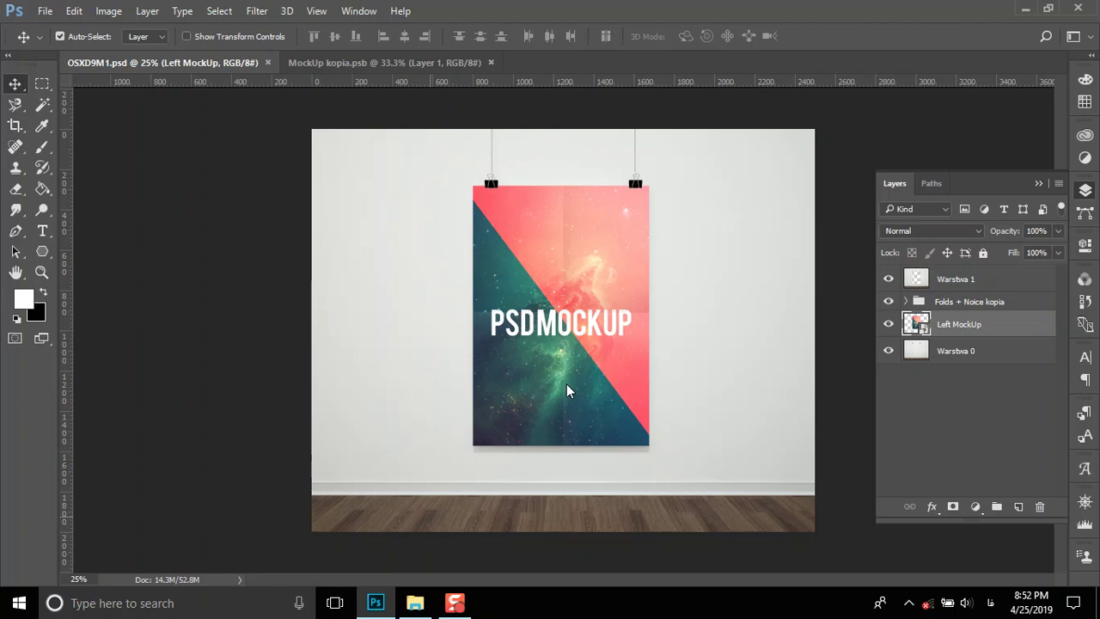
{"action": "left_click_drag", "start_coordinate": [587, 294], "coordinate": [590, 289]}
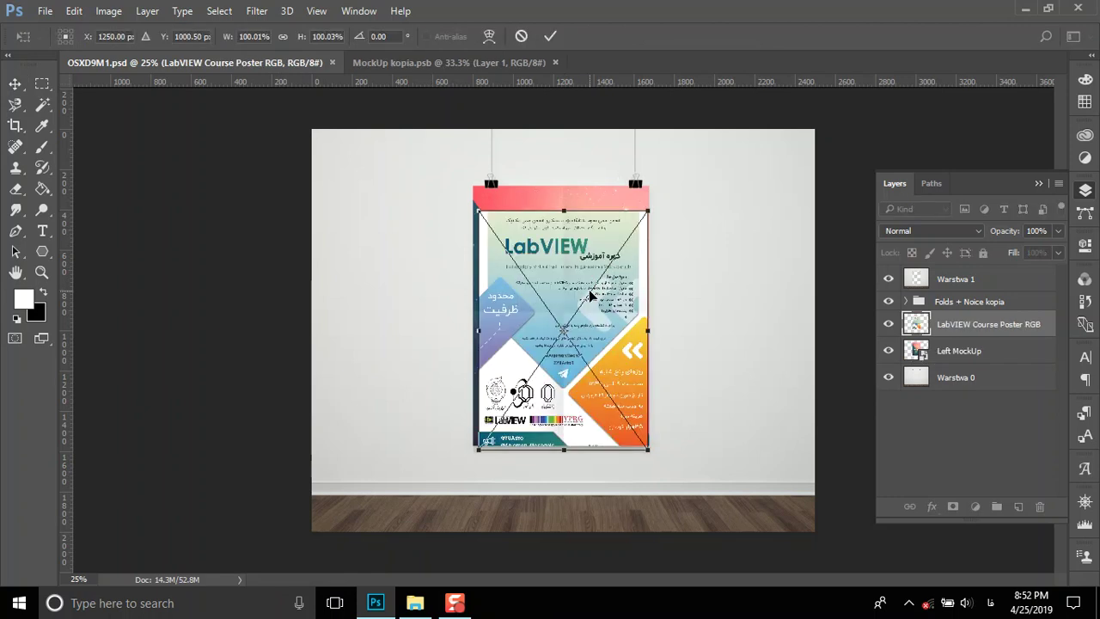
{"action": "key", "text": "Return"}
{"action": "left_click", "coordinate": [414, 602]}
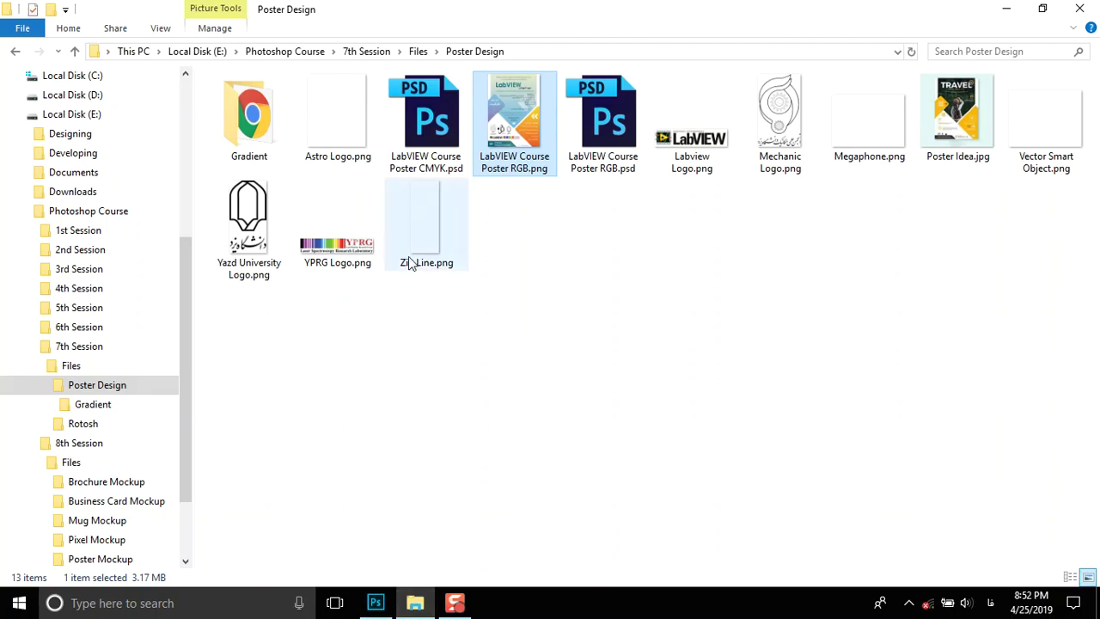
- Place LabVIEW Course Poster RGB.png in MockUp kopia.psb, stretched to cover the old artwork
{"action": "mouse_move", "coordinate": [514, 120]}
{"action": "left_mouse_down"}
{"action": "mouse_move", "coordinate": [384, 599]}
{"action": "mouse_move", "coordinate": [536, 311]}
{"action": "mouse_move", "coordinate": [433, 228]}
{"action": "left_mouse_up"}
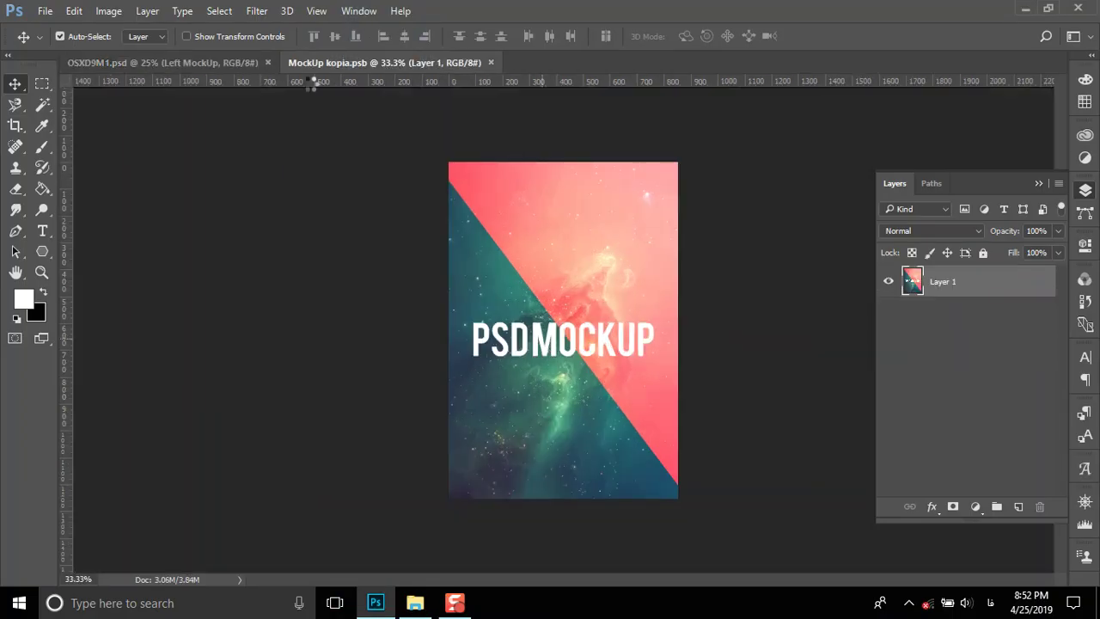
{"action": "left_click_drag", "start_coordinate": [353, 67], "coordinate": [364, 182]}
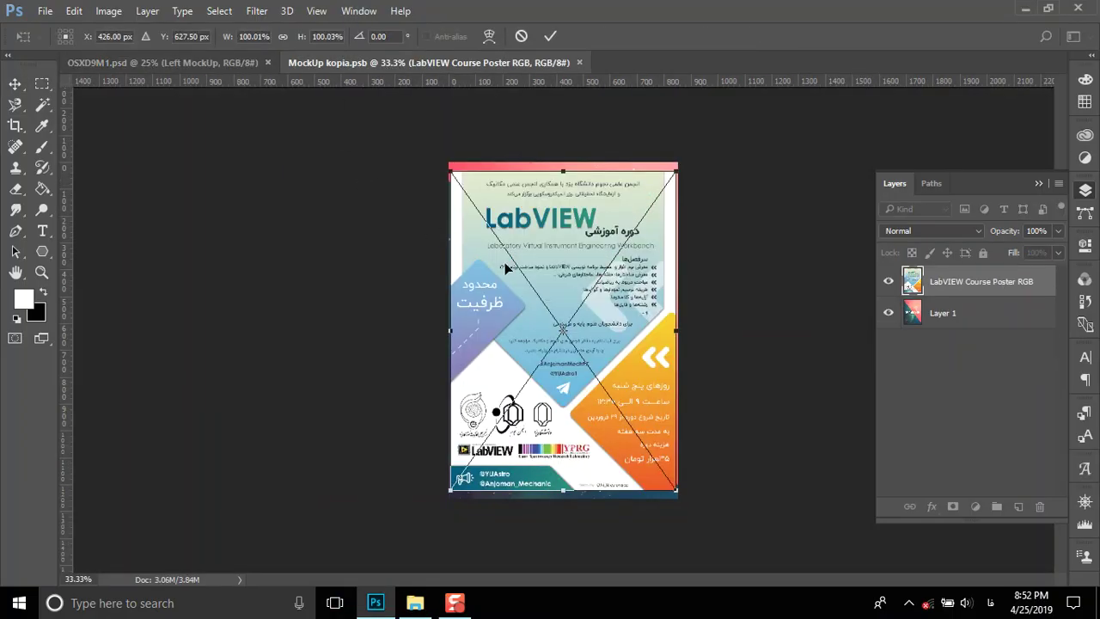
{"action": "left_click_drag", "start_coordinate": [566, 170], "coordinate": [566, 161]}
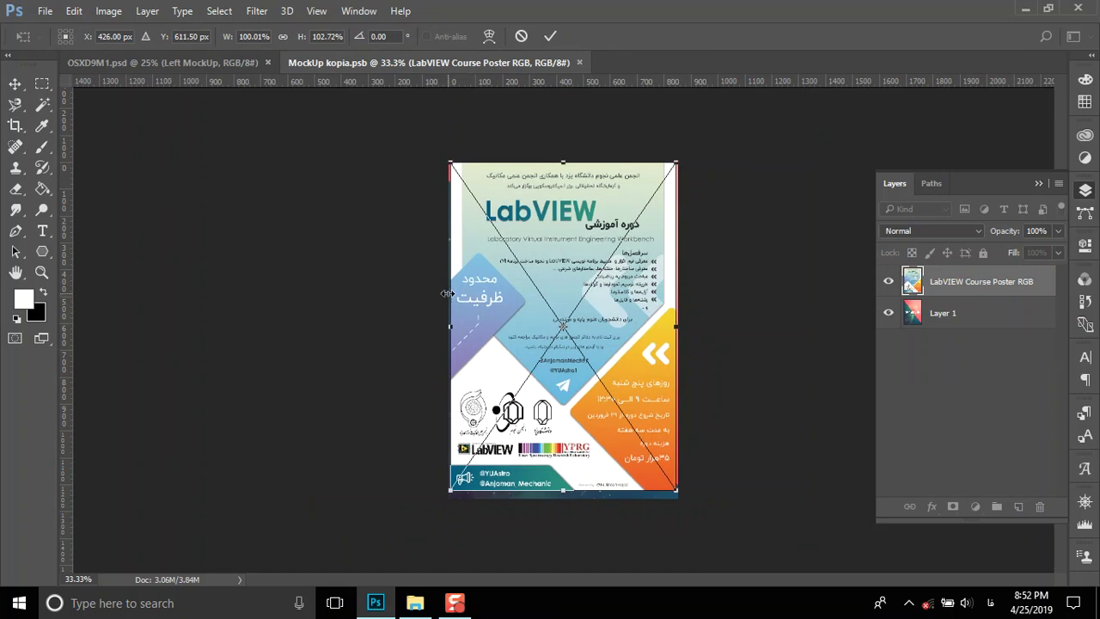
{"action": "left_click_drag", "start_coordinate": [450, 294], "coordinate": [442, 294]}
{"action": "left_click_drag", "start_coordinate": [676, 329], "coordinate": [679, 328]}
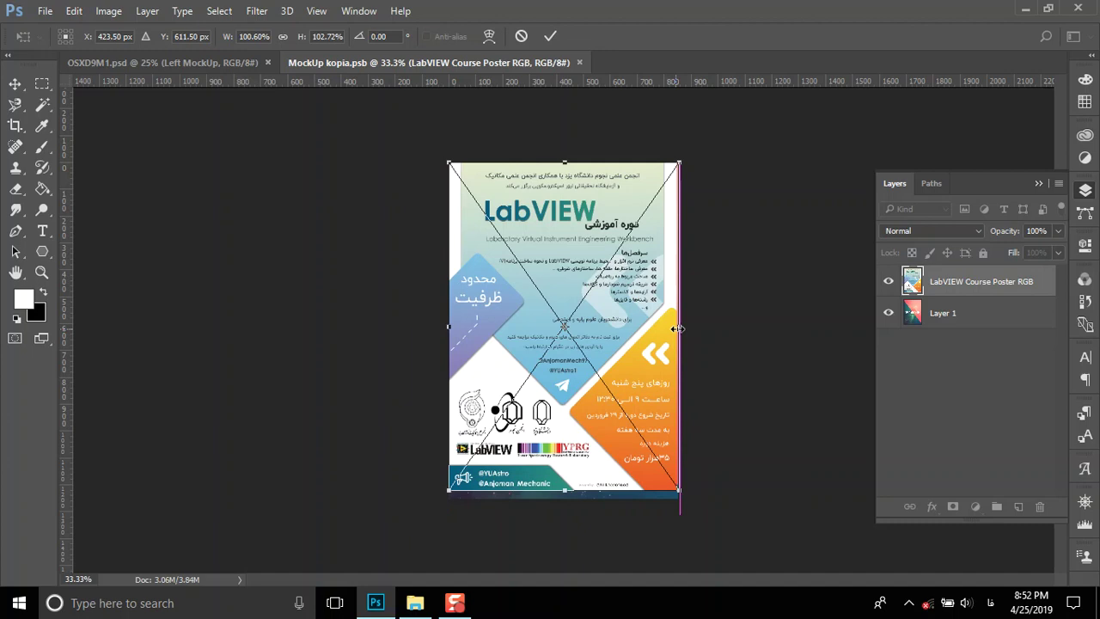
{"action": "left_click_drag", "start_coordinate": [562, 486], "coordinate": [562, 499]}
- Commit the poster's size, then flatten and save the smart object
{"action": "left_click", "coordinate": [550, 36]}
{"action": "right_click", "coordinate": [1001, 287]}
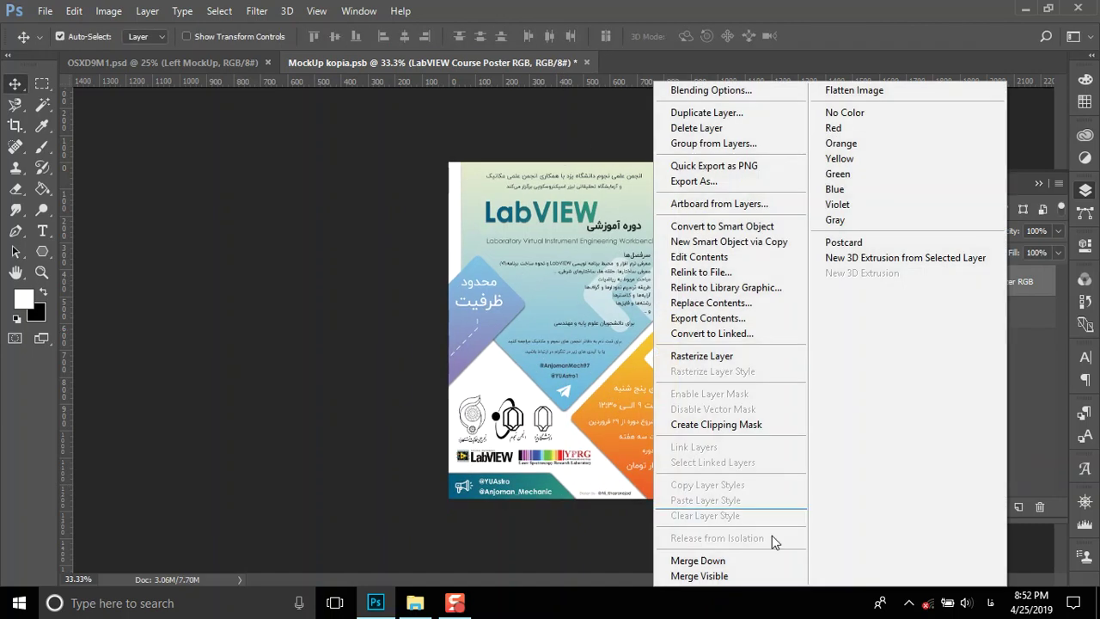
{"action": "left_click", "coordinate": [874, 90]}
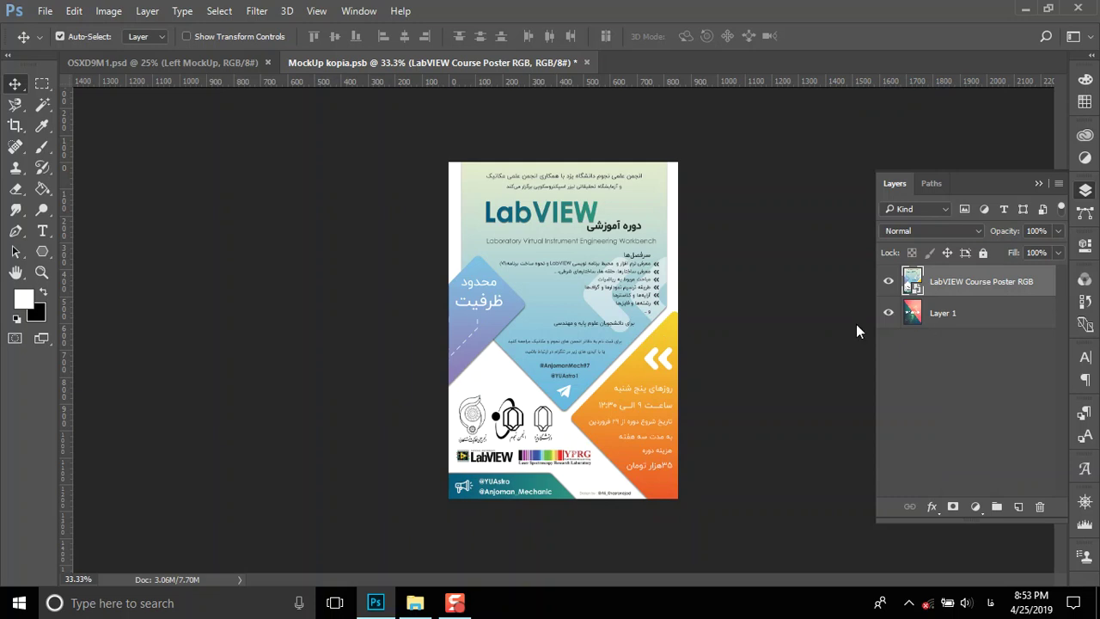
{"action": "key", "text": "ctrl+s"}
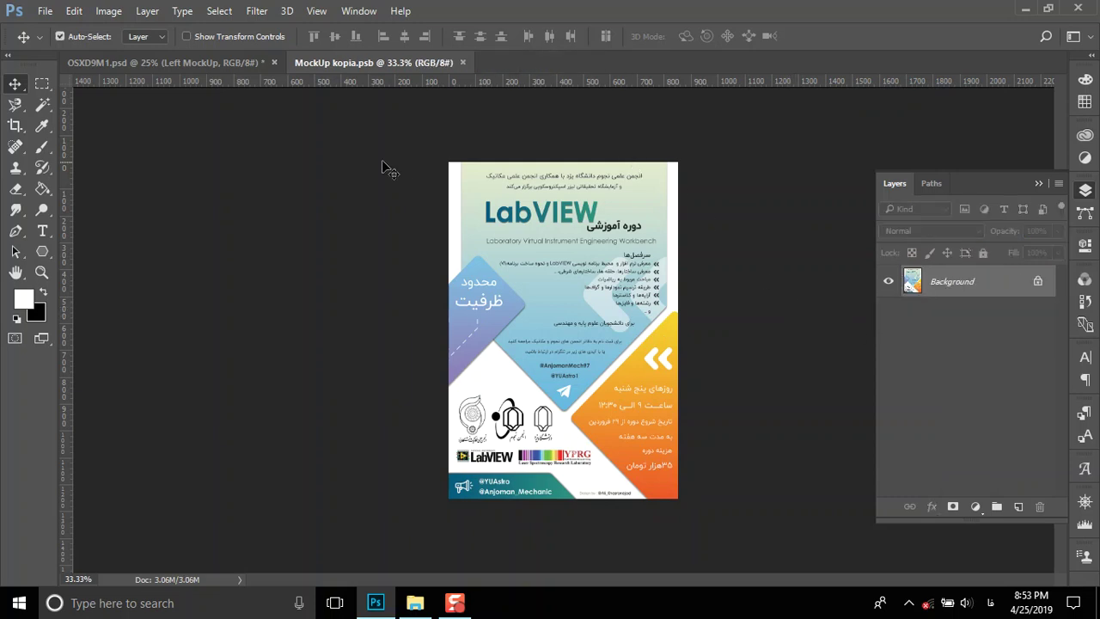
- Close the smart object and the OSXD9M1.psd mockup, discarding mockup changes
{"action": "left_click", "coordinate": [209, 67]}
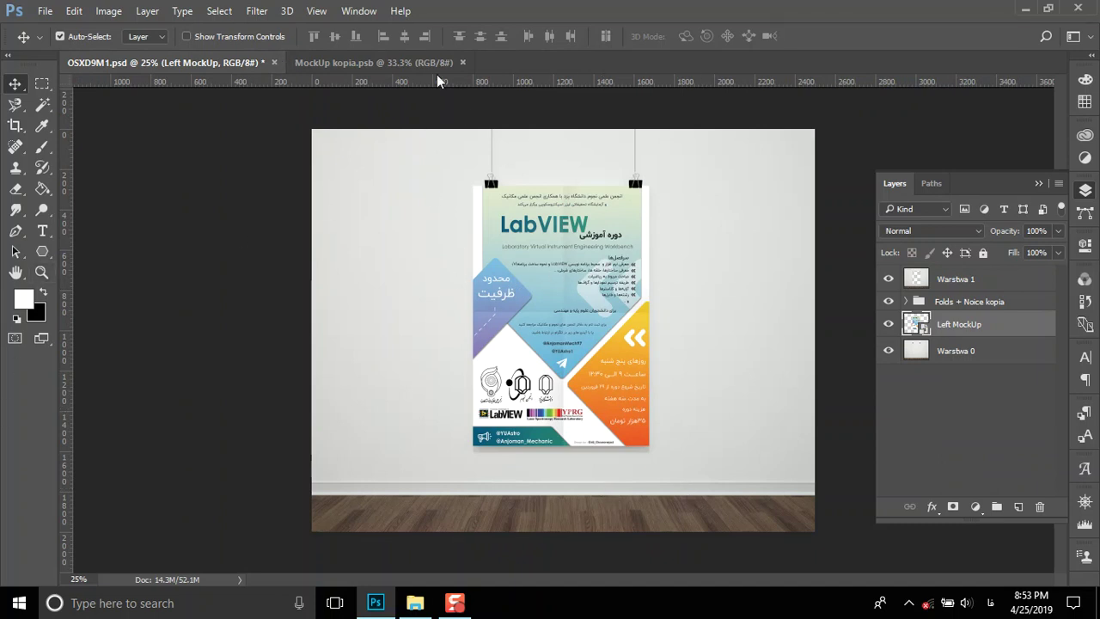
{"action": "left_click", "coordinate": [369, 63]}
{"action": "left_click", "coordinate": [462, 62]}
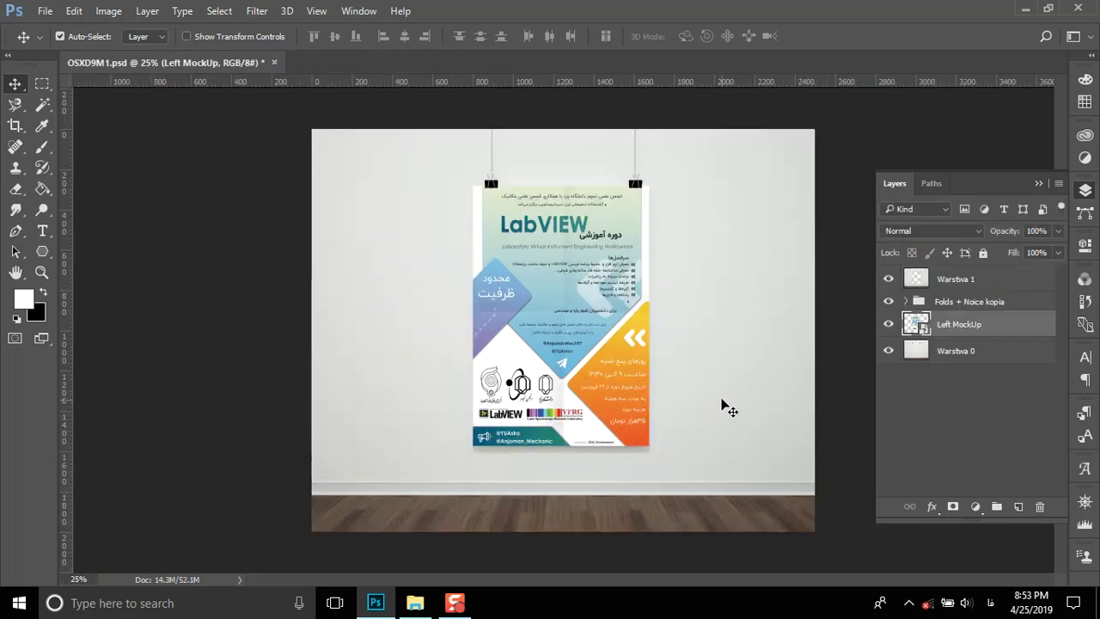
{"action": "left_click", "coordinate": [274, 62]}
{"action": "left_click", "coordinate": [522, 238]}
{"action": "left_click", "coordinate": [415, 602]}
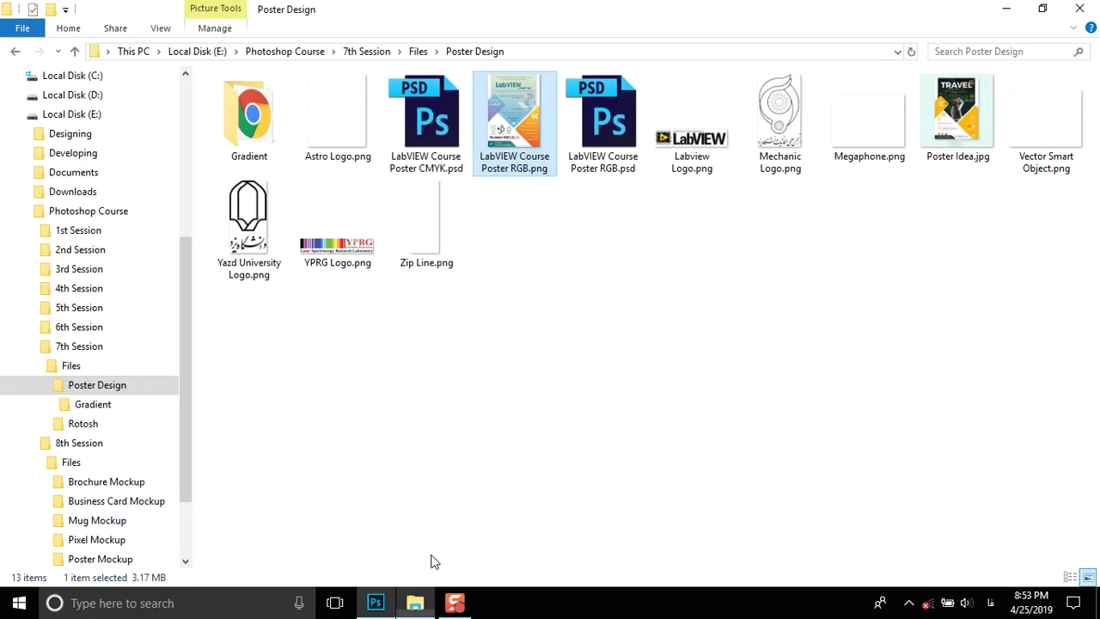
- Browse to 8th Session > Files > Mug Mockup and open OQ3A7S1.psd
{"action": "left_click", "coordinate": [74, 52]}
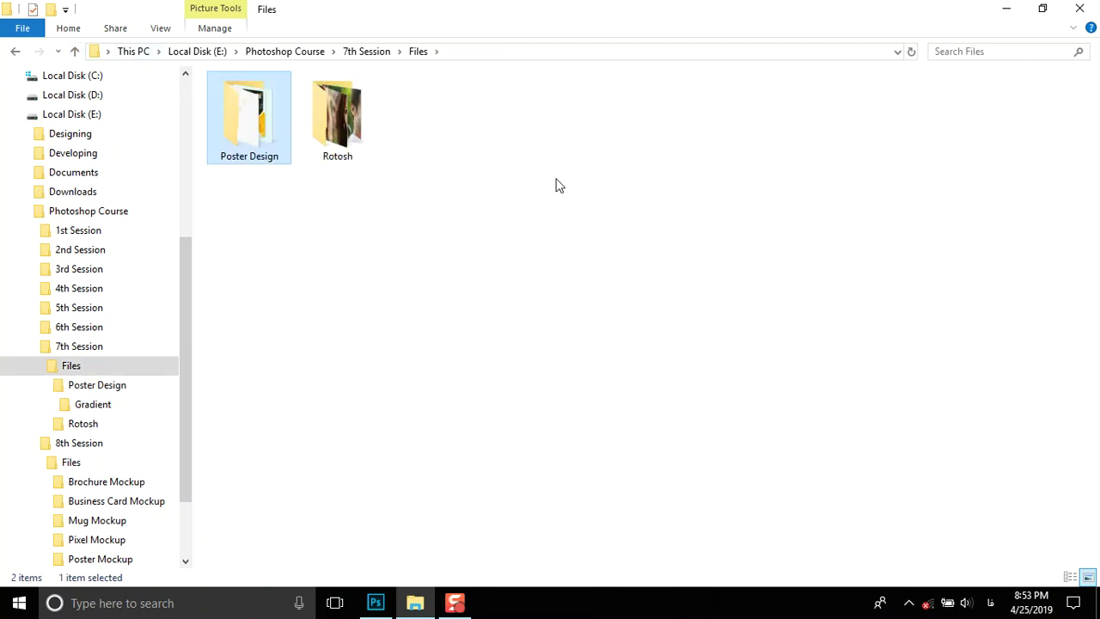
{"action": "left_click", "coordinate": [75, 51]}
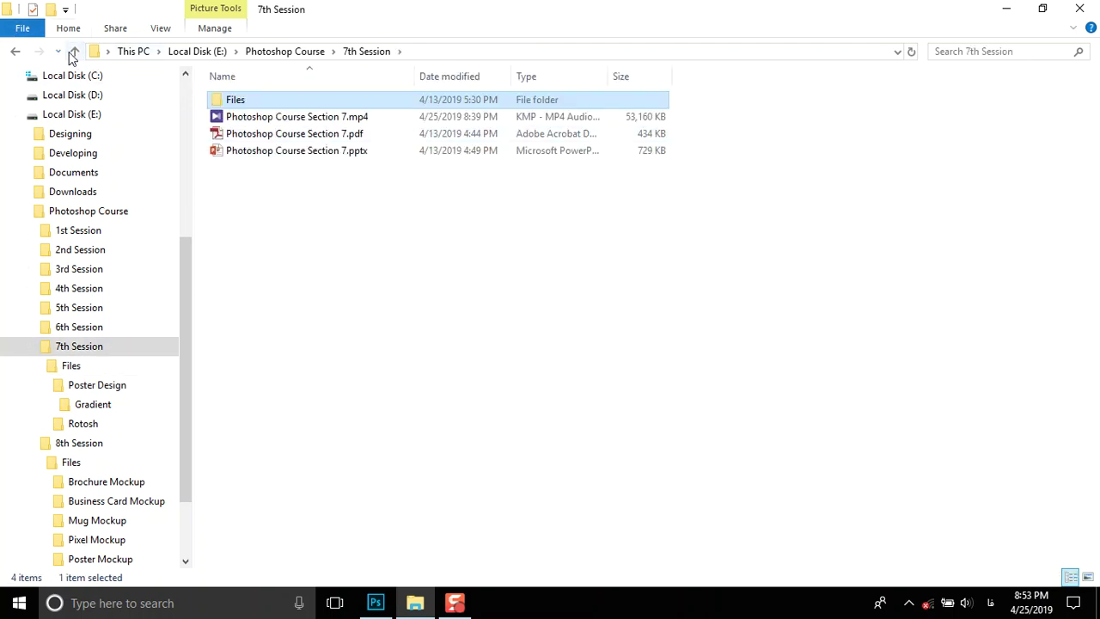
{"action": "left_click", "coordinate": [311, 52]}
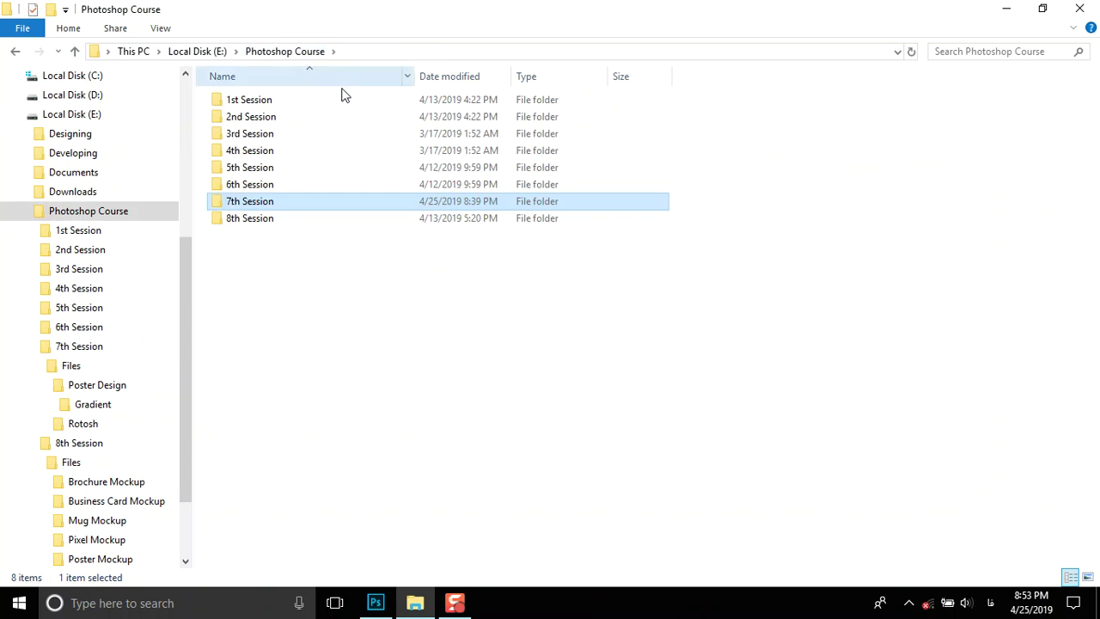
{"action": "double_click", "coordinate": [249, 218]}
{"action": "double_click", "coordinate": [271, 105]}
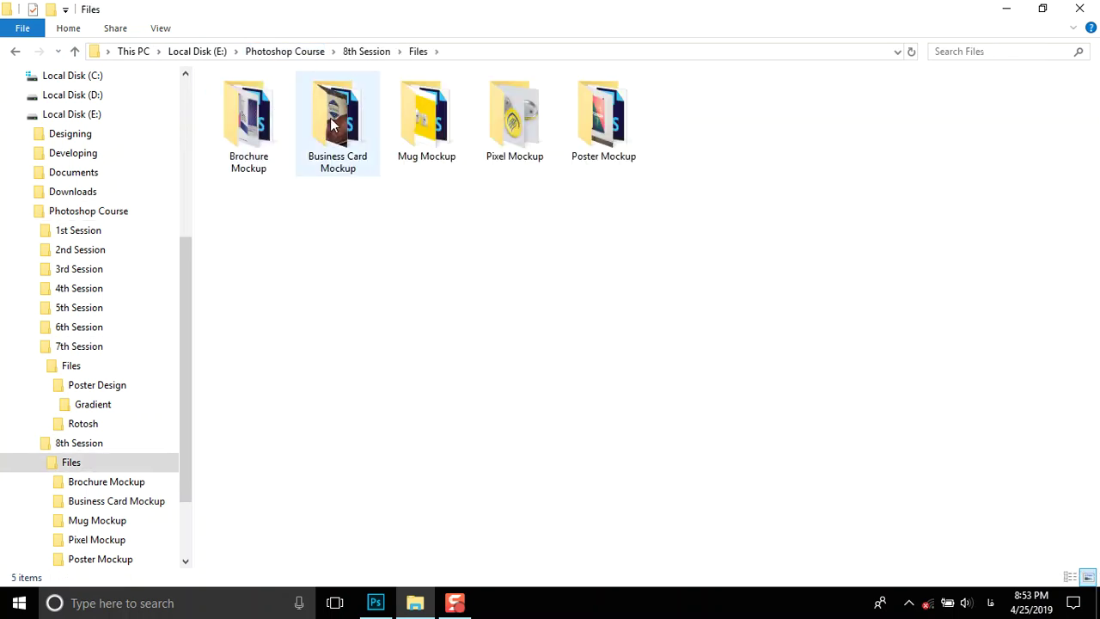
{"action": "double_click", "coordinate": [434, 128]}
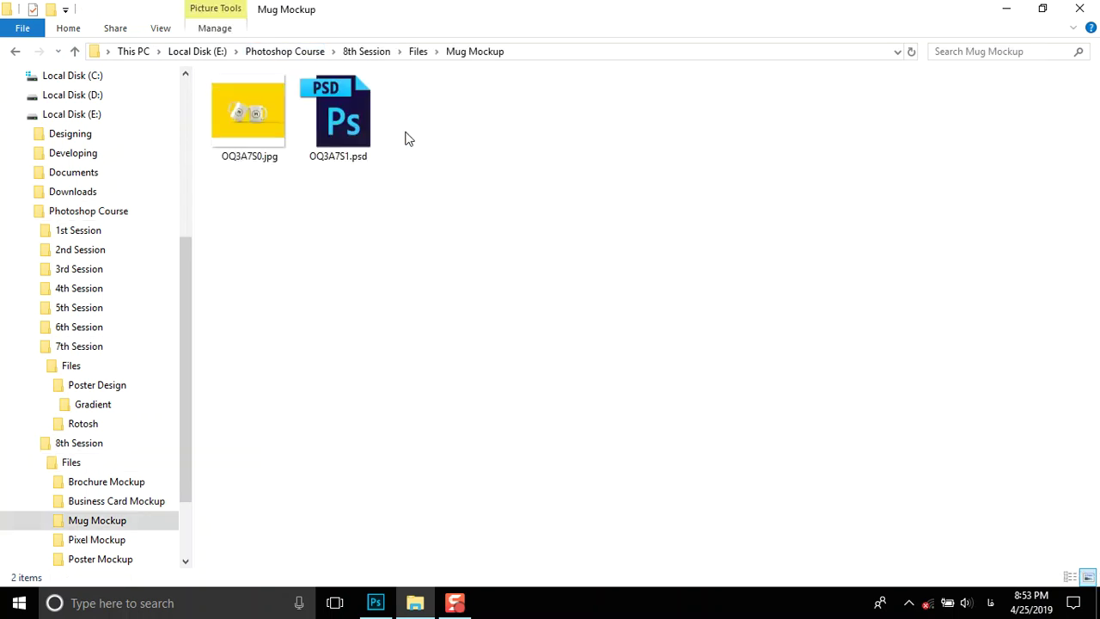
{"action": "double_click", "coordinate": [343, 127]}
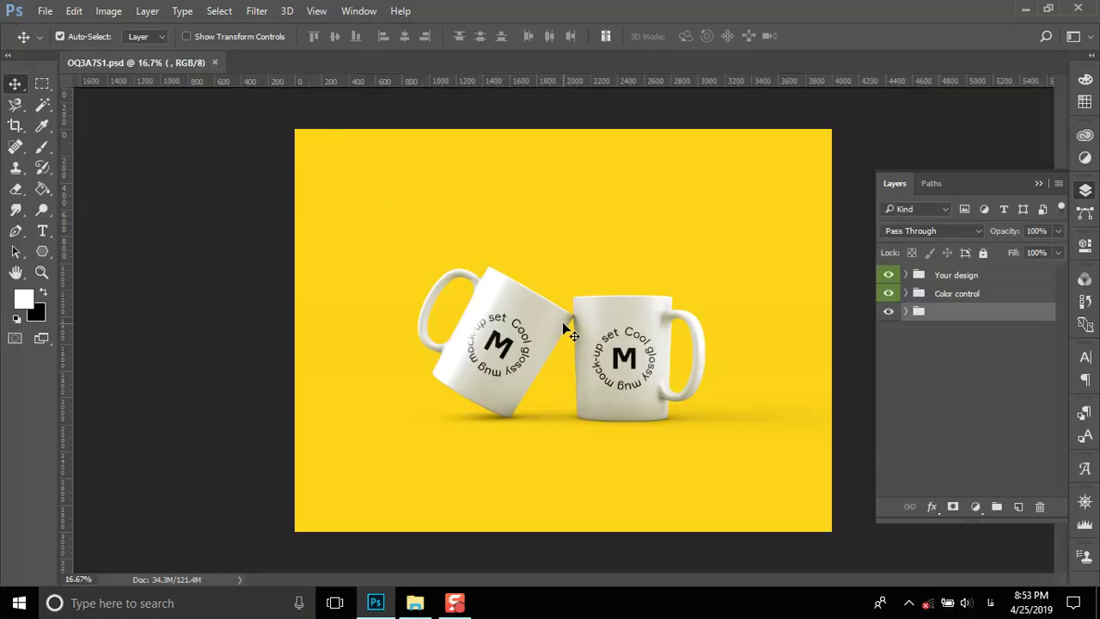
- Expand the Your design group to show Left mug and Right mug, then return to File Explorer
{"action": "left_click", "coordinate": [906, 275]}
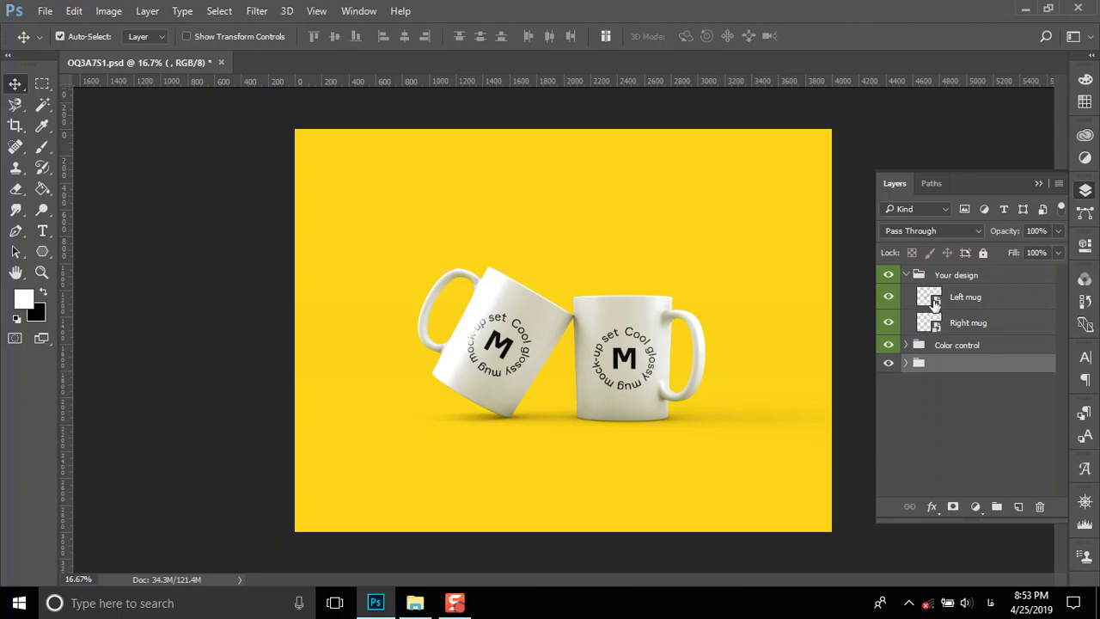
{"action": "left_click", "coordinate": [416, 603]}
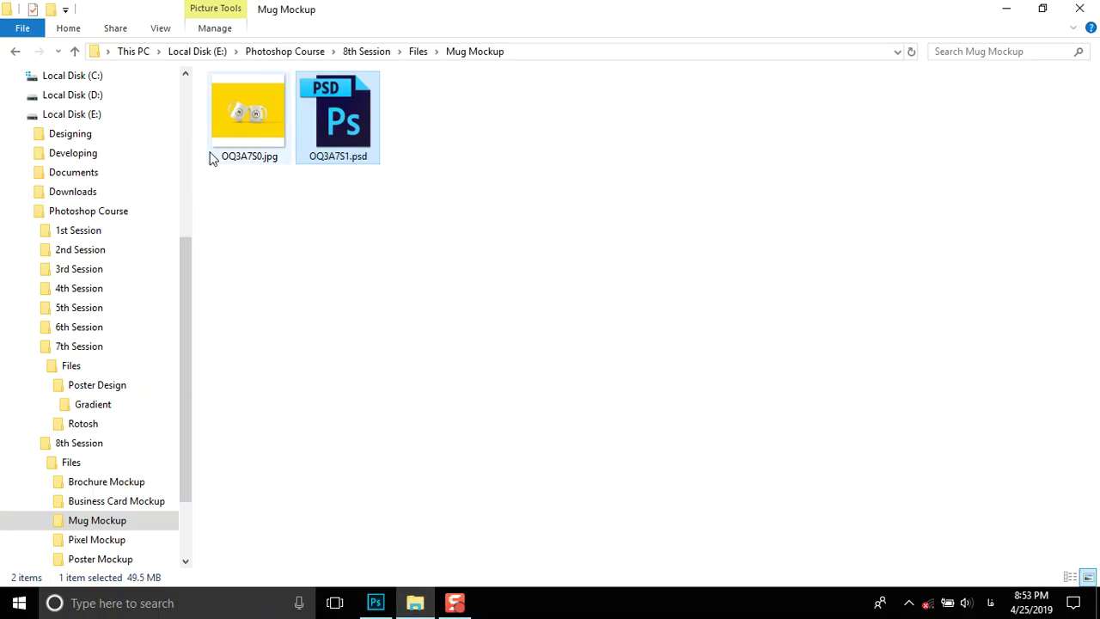
- Browse to the 5th Session > Files logo folder, then return to the Photoshop mug mockup
{"action": "left_click", "coordinate": [75, 52]}
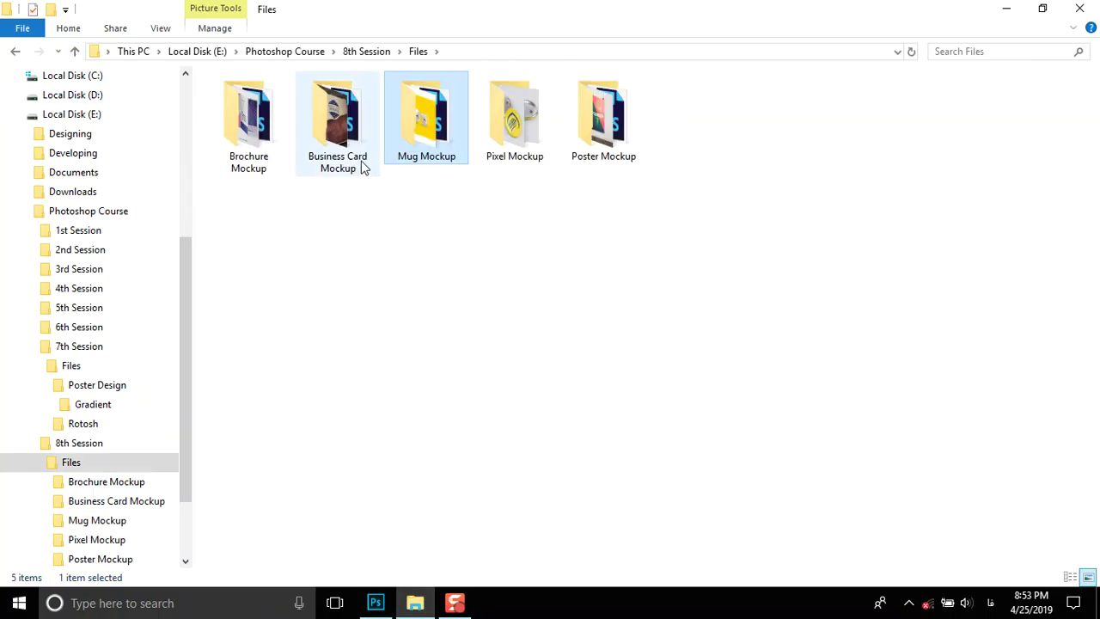
{"action": "left_click", "coordinate": [76, 52]}
{"action": "left_click", "coordinate": [76, 51]}
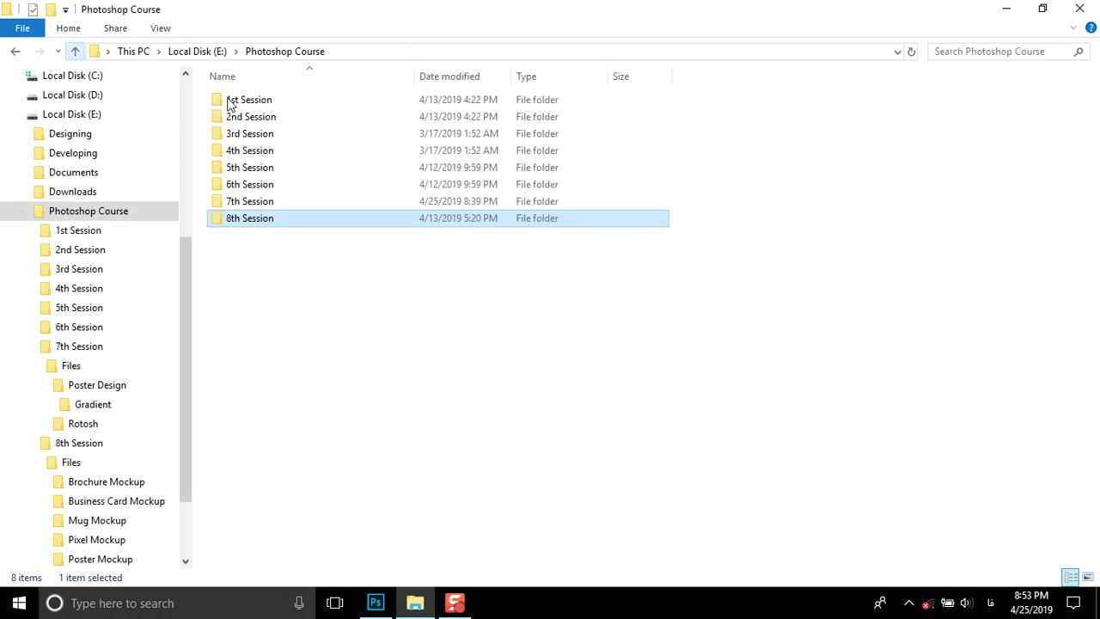
{"action": "double_click", "coordinate": [264, 142]}
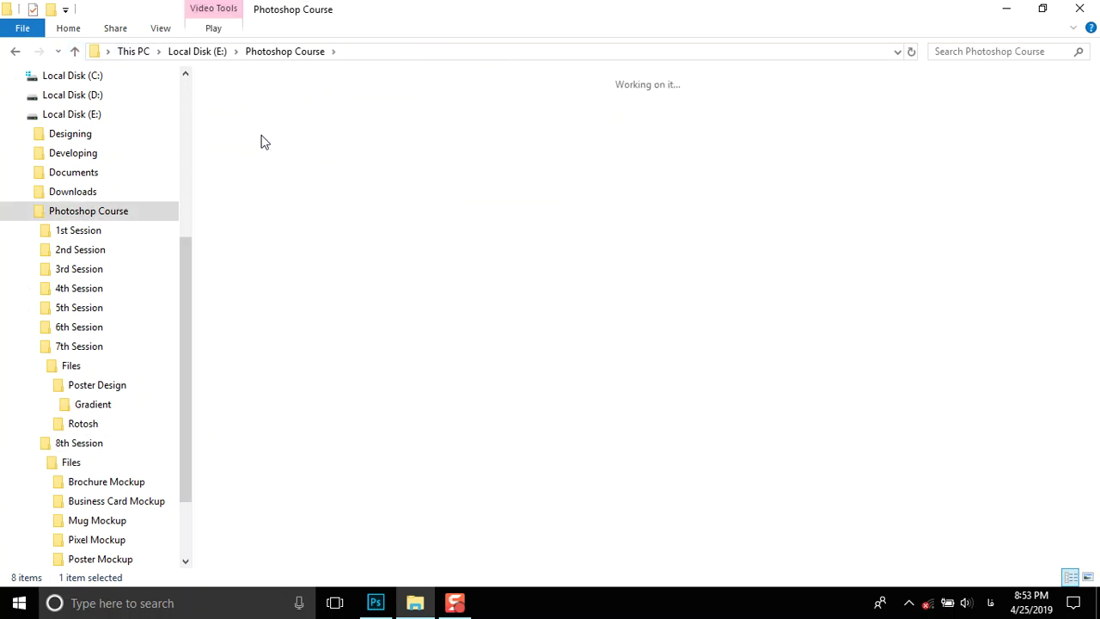
{"action": "left_click", "coordinate": [75, 51]}
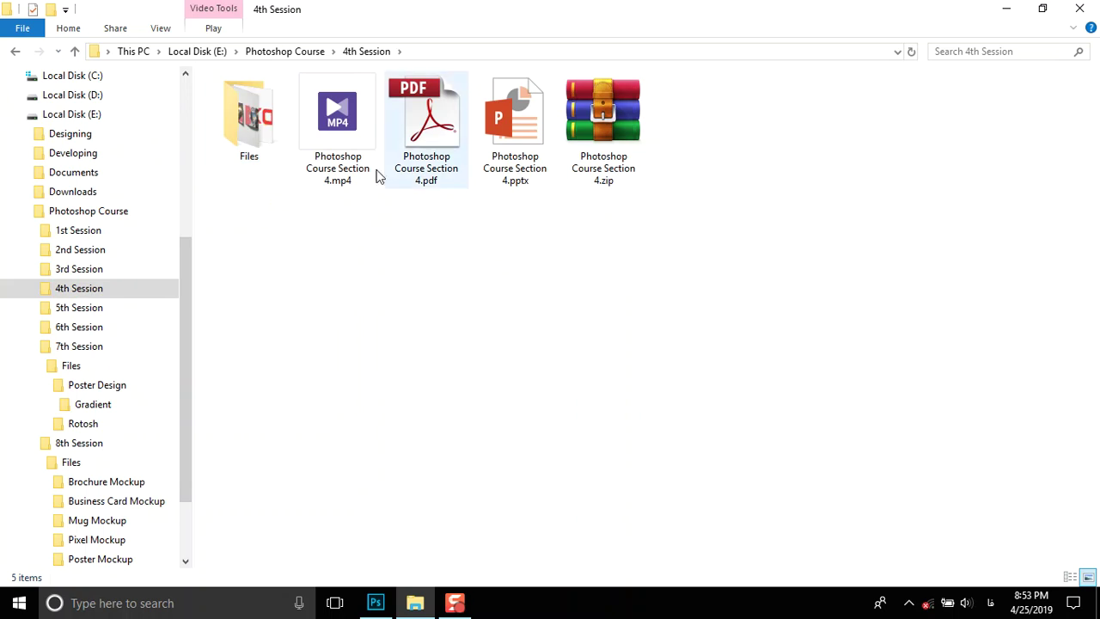
{"action": "left_click", "coordinate": [74, 52]}
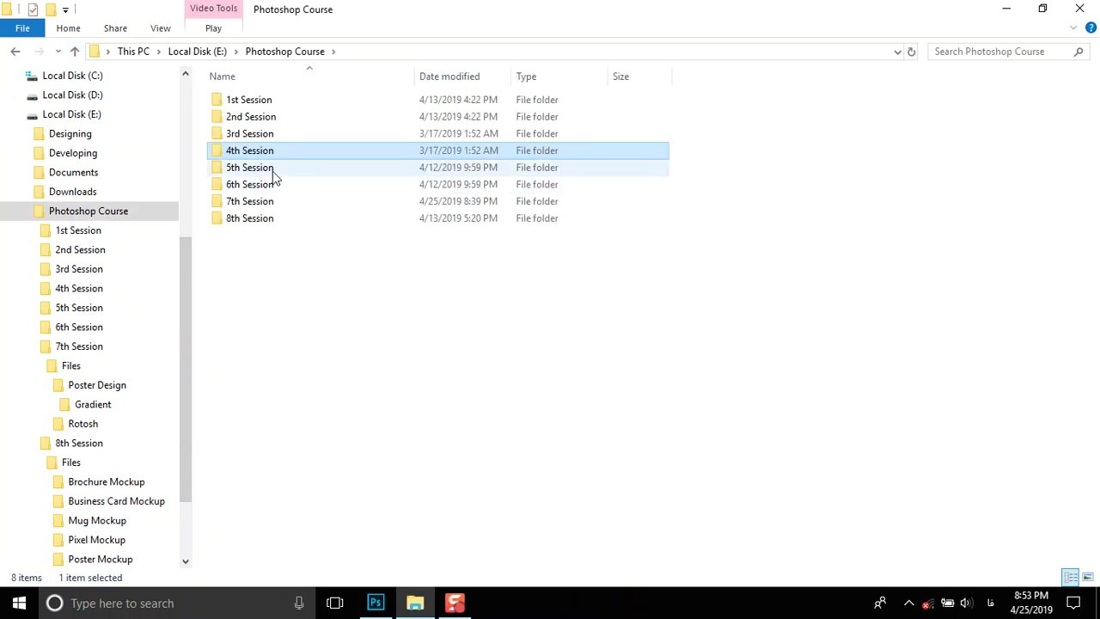
{"action": "double_click", "coordinate": [273, 168]}
{"action": "double_click", "coordinate": [246, 116]}
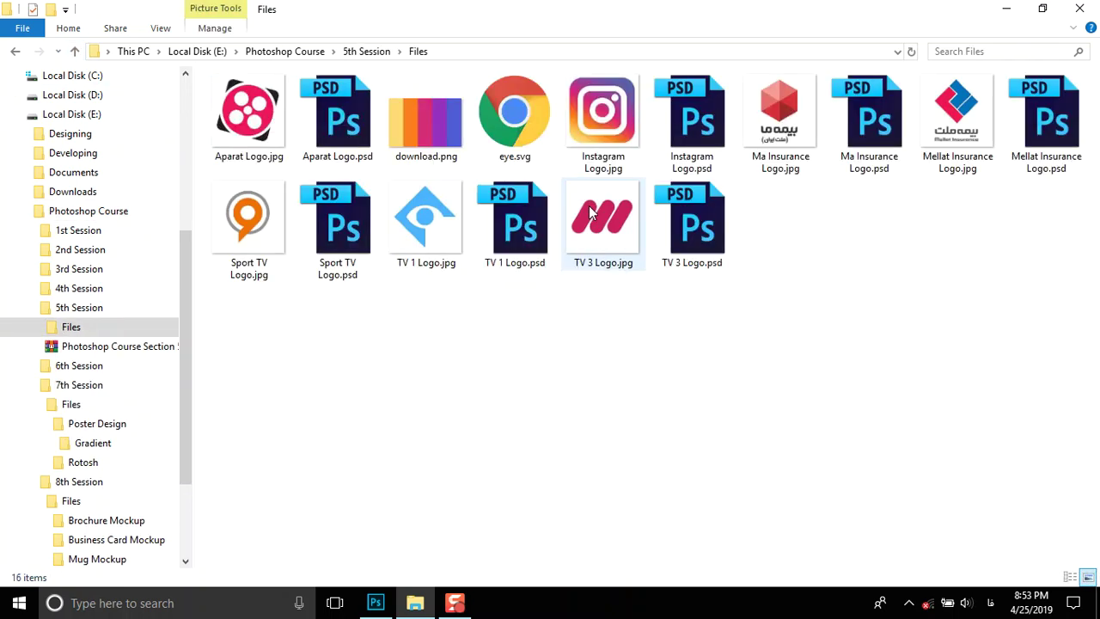
{"action": "left_click_drag", "start_coordinate": [590, 212], "coordinate": [516, 224]}
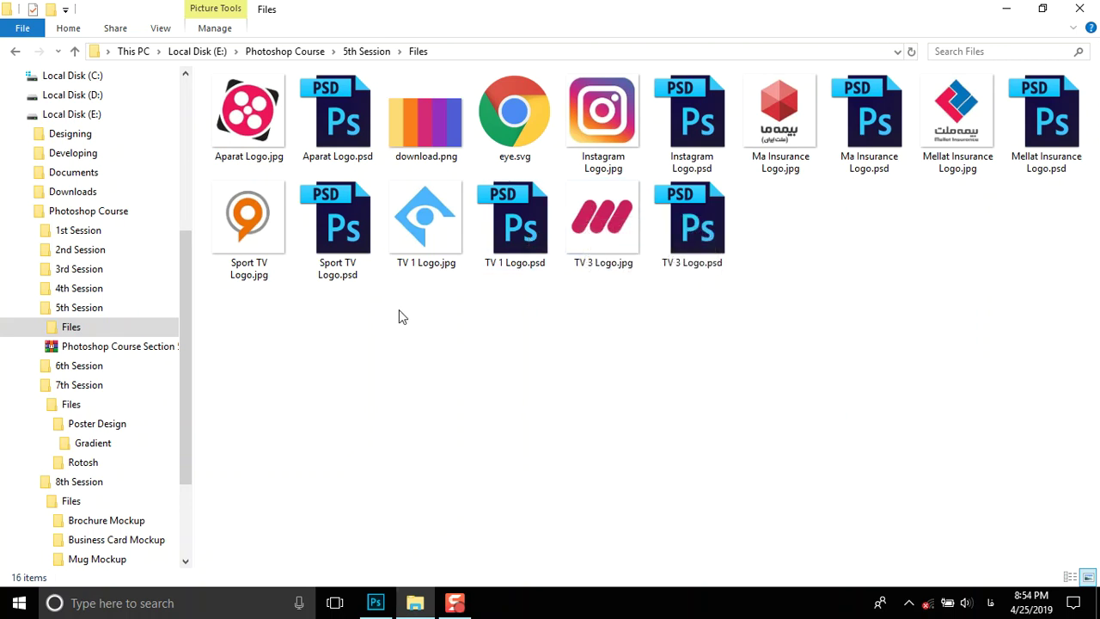
{"action": "left_click", "coordinate": [375, 602]}
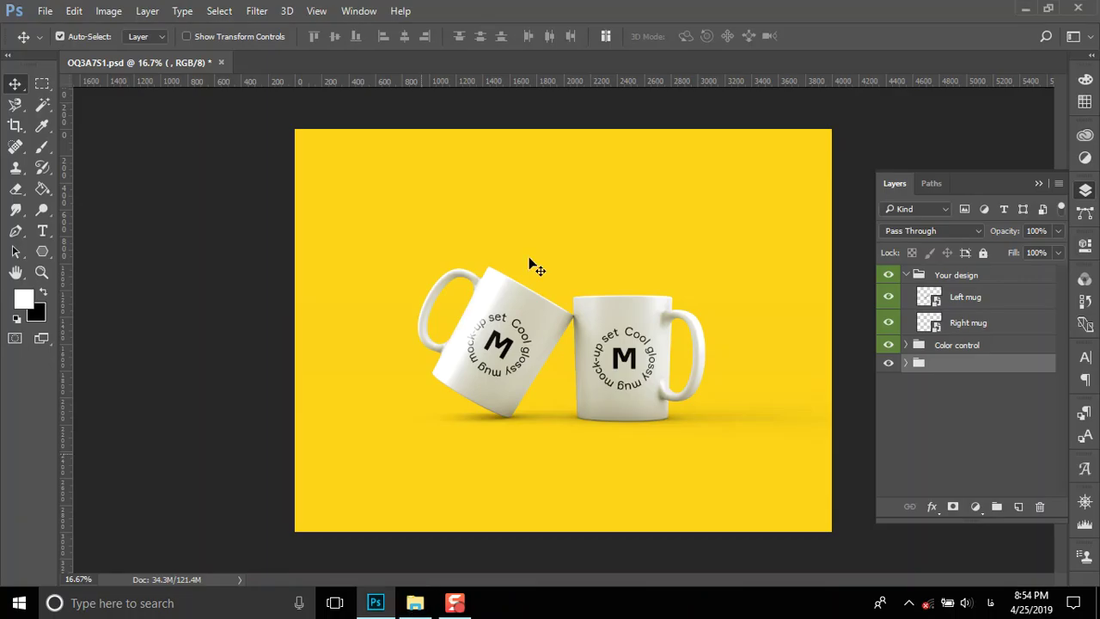
- Open the Left mug smart object and try deleting its logo, dismissing the not-editable errors
{"action": "double_click", "coordinate": [915, 296]}
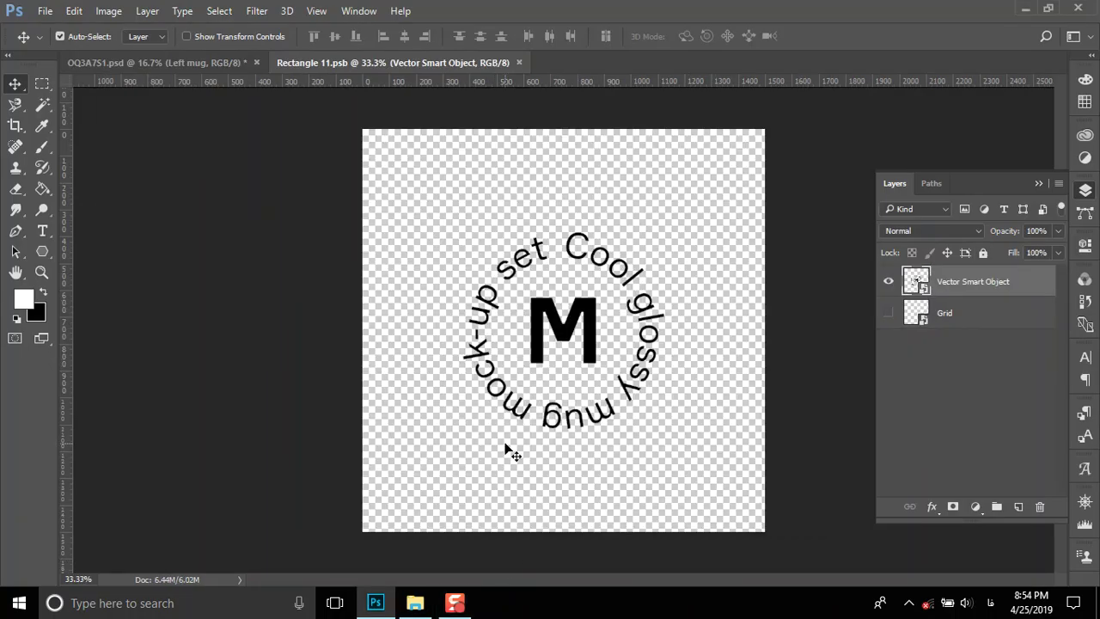
{"action": "key", "text": "ctrl+a"}
{"action": "key", "text": "Delete"}
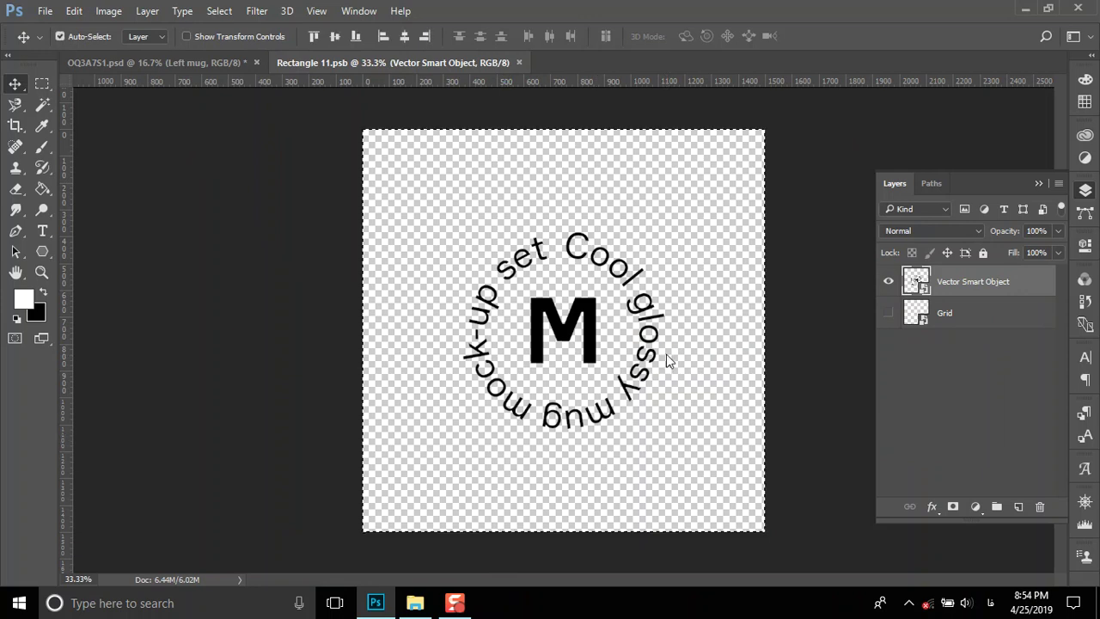
{"action": "left_click", "coordinate": [518, 239]}
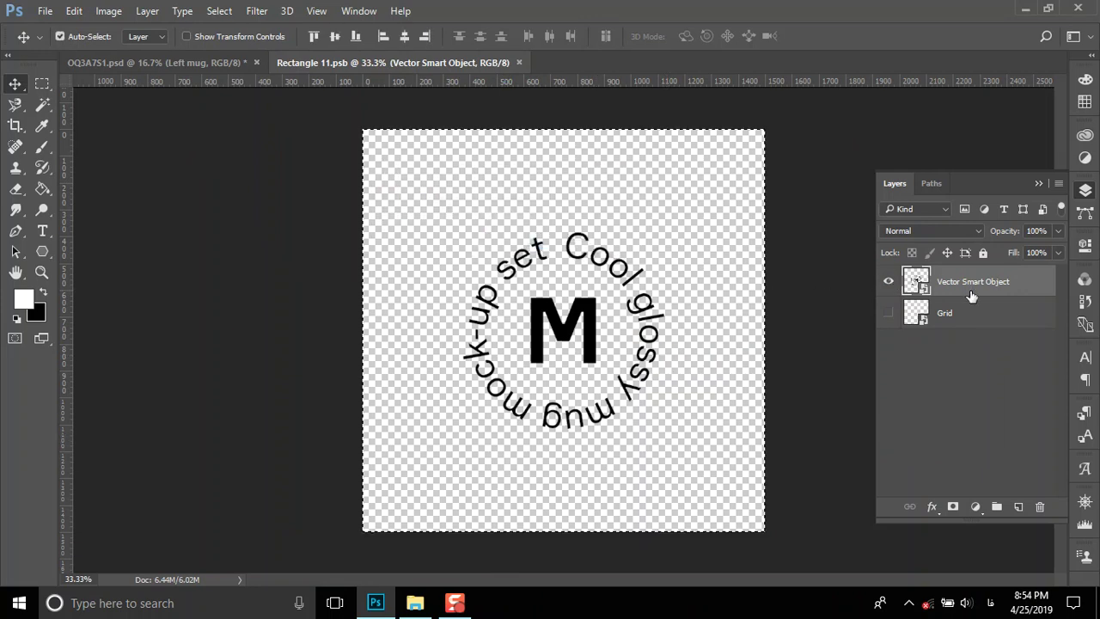
{"action": "left_click", "coordinate": [1018, 506]}
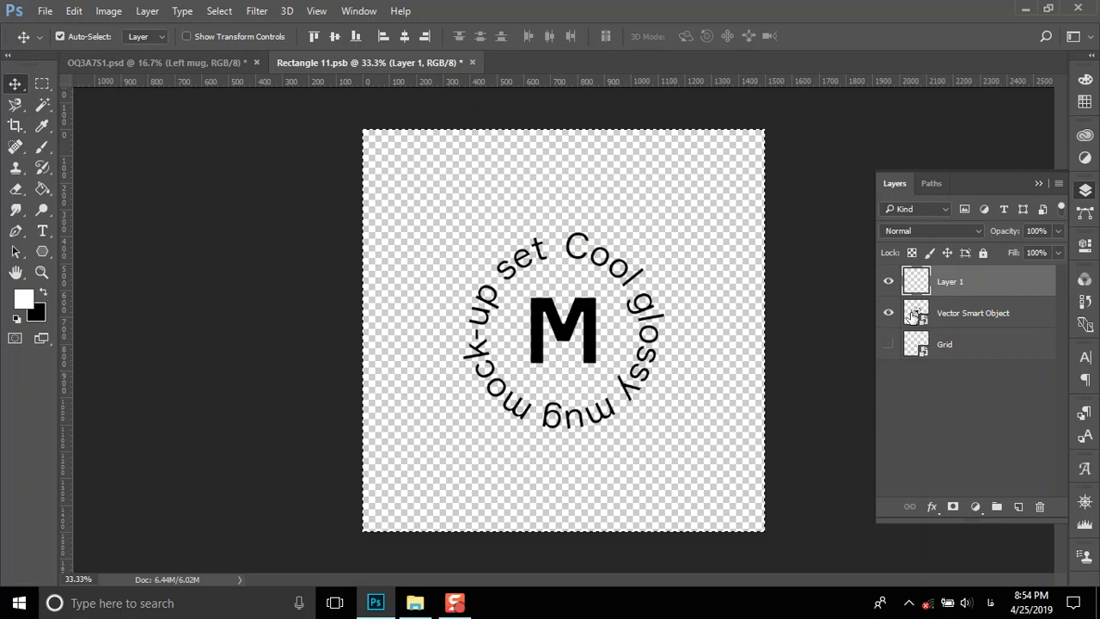
{"action": "left_click", "coordinate": [988, 314]}
{"action": "key", "text": "Delete"}
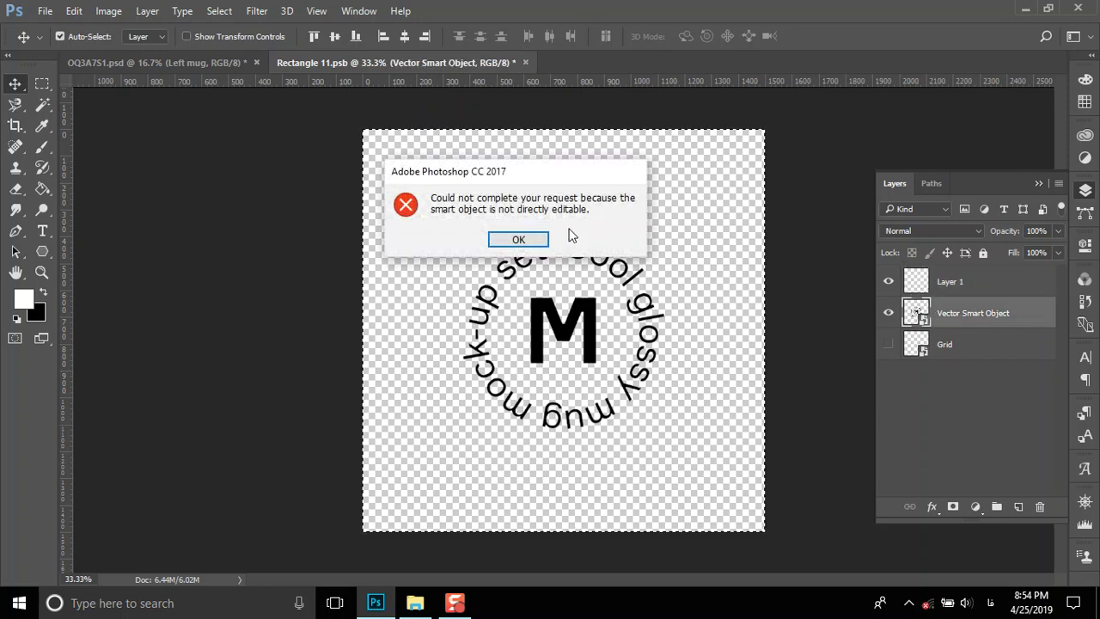
{"action": "left_click", "coordinate": [512, 239]}
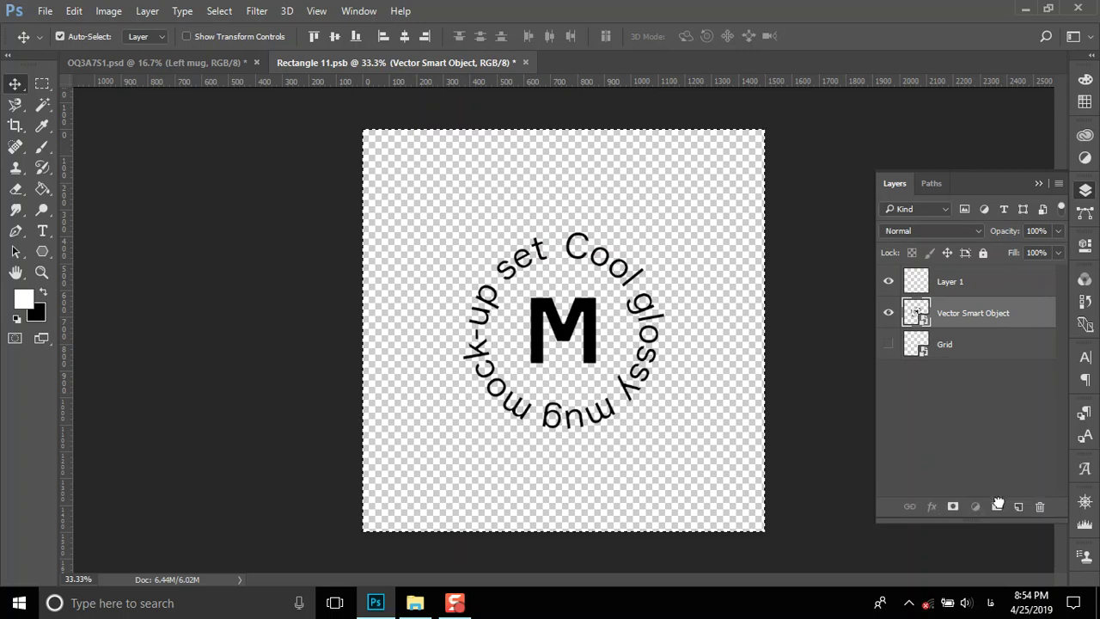
- Group and delete the Vector Smart Object logo layer, leaving the Grid layer hidden
{"action": "left_click_drag", "start_coordinate": [1005, 323], "coordinate": [996, 506]}
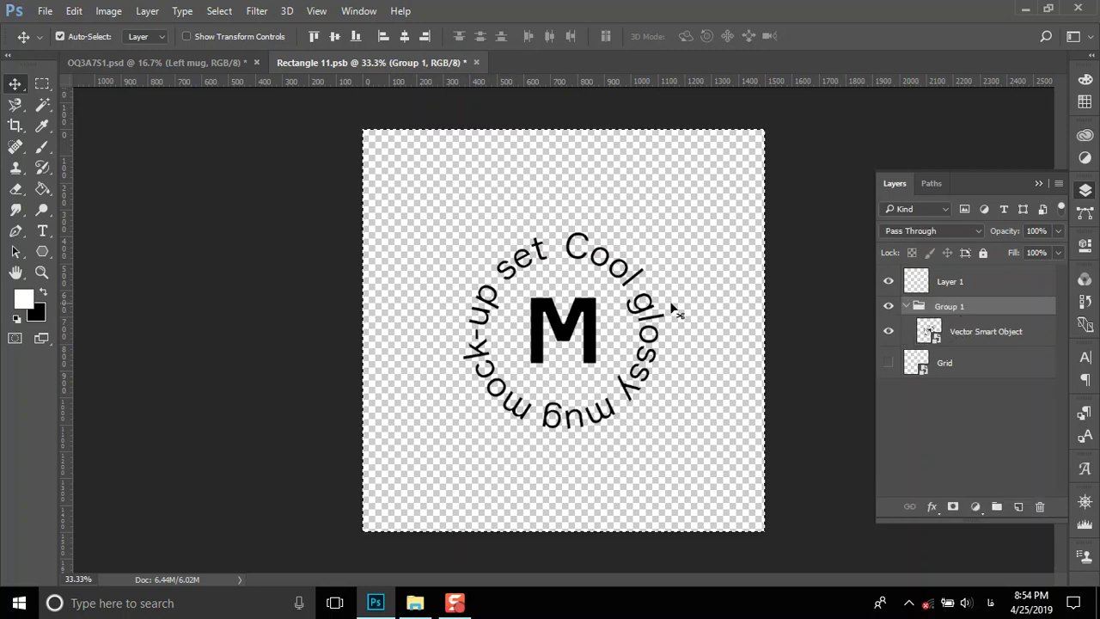
{"action": "left_click_drag", "start_coordinate": [996, 310], "coordinate": [1039, 509]}
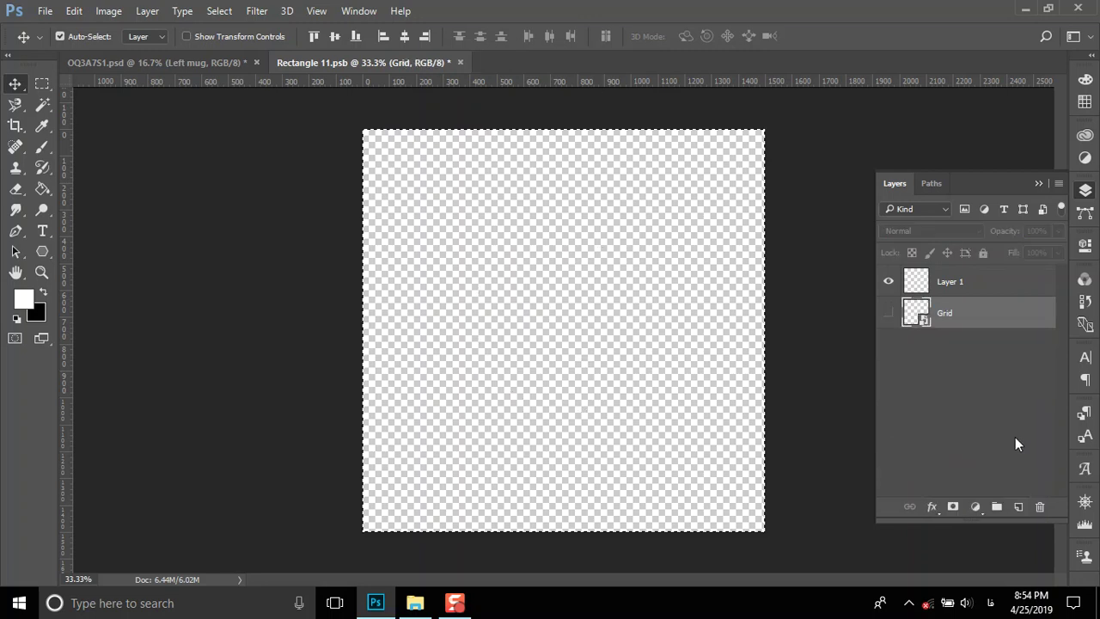
{"action": "left_click", "coordinate": [887, 314]}
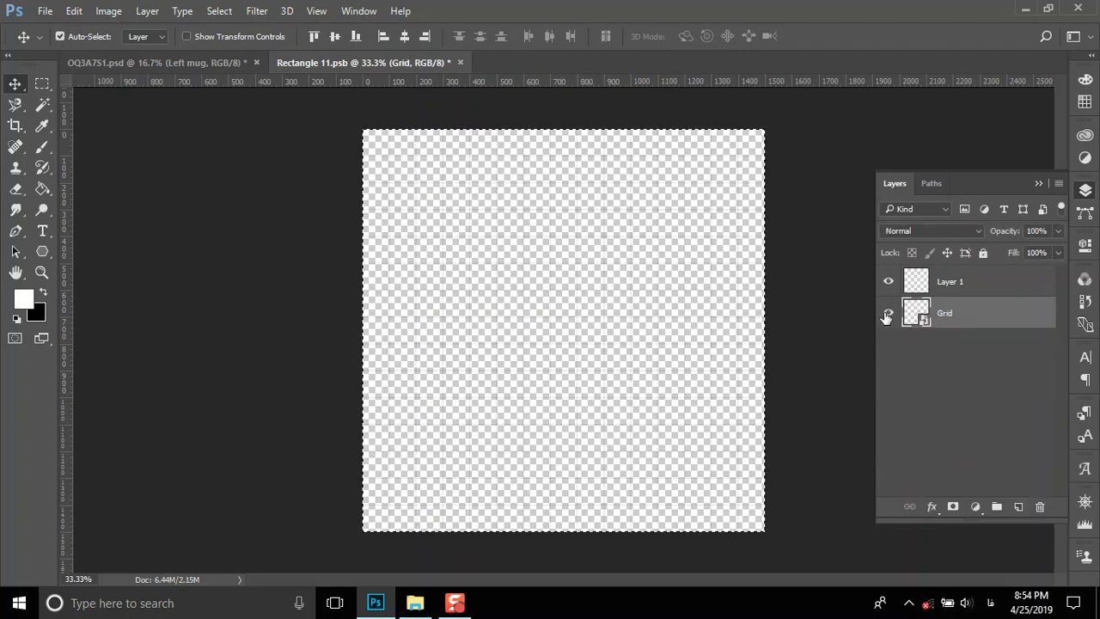
{"action": "left_click", "coordinate": [889, 315]}
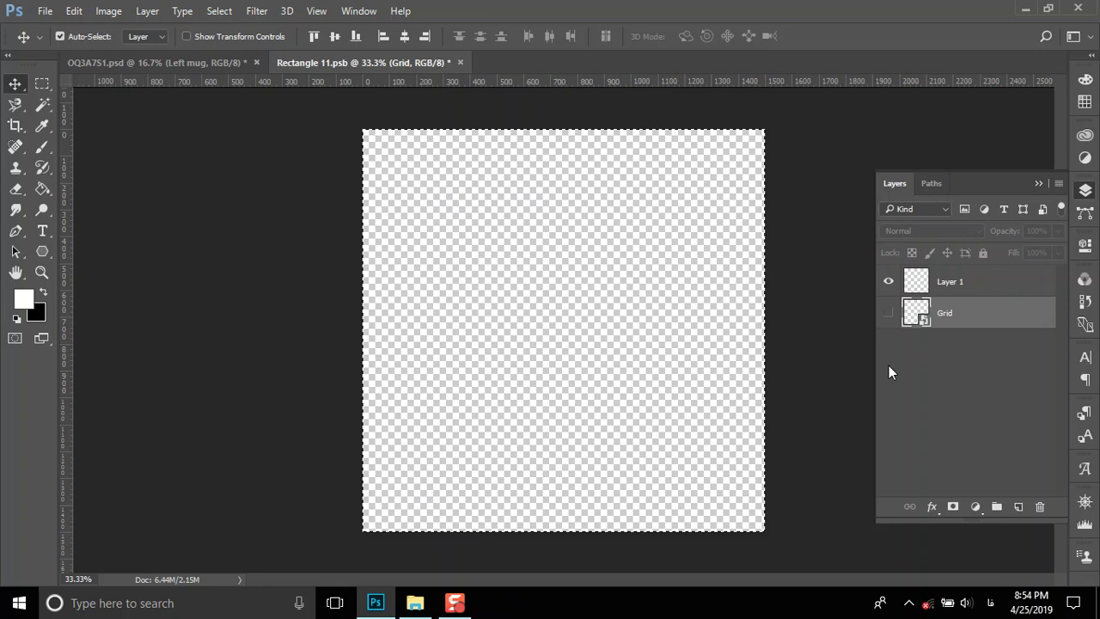
{"action": "left_click", "coordinate": [41, 83]}
- Place Aparat Logo.jpg in the left mug design, enlarged to 166%
{"action": "left_click", "coordinate": [601, 282]}
{"action": "left_click", "coordinate": [15, 83]}
{"action": "left_click", "coordinate": [412, 603]}
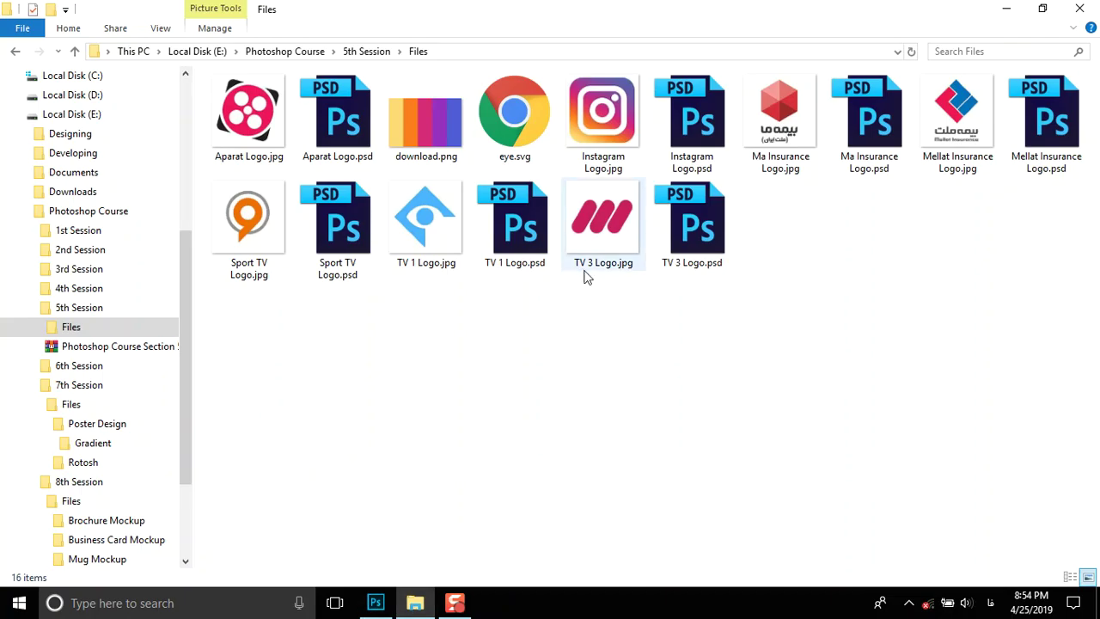
{"action": "mouse_move", "coordinate": [249, 219]}
{"action": "left_mouse_down"}
{"action": "mouse_move", "coordinate": [425, 532]}
{"action": "mouse_move", "coordinate": [408, 486]}
{"action": "left_mouse_up"}
{"action": "mouse_move", "coordinate": [249, 116]}
{"action": "left_mouse_down"}
{"action": "mouse_move", "coordinate": [433, 424]}
{"action": "mouse_move", "coordinate": [374, 606]}
{"action": "mouse_move", "coordinate": [516, 421]}
{"action": "left_mouse_up"}
{"action": "left_click_drag", "start_coordinate": [224, 43], "coordinate": [495, 64]}
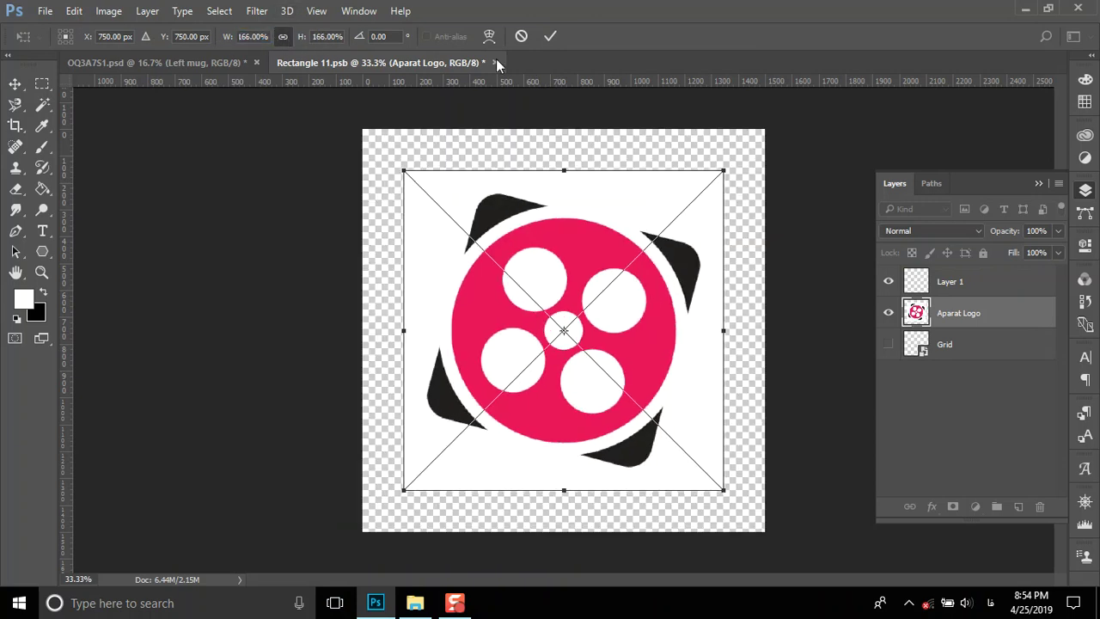
{"action": "left_click", "coordinate": [549, 38]}
- Rasterize the Aparat Logo layer, Magic Wand-delete its white background, and save
{"action": "right_click", "coordinate": [981, 312]}
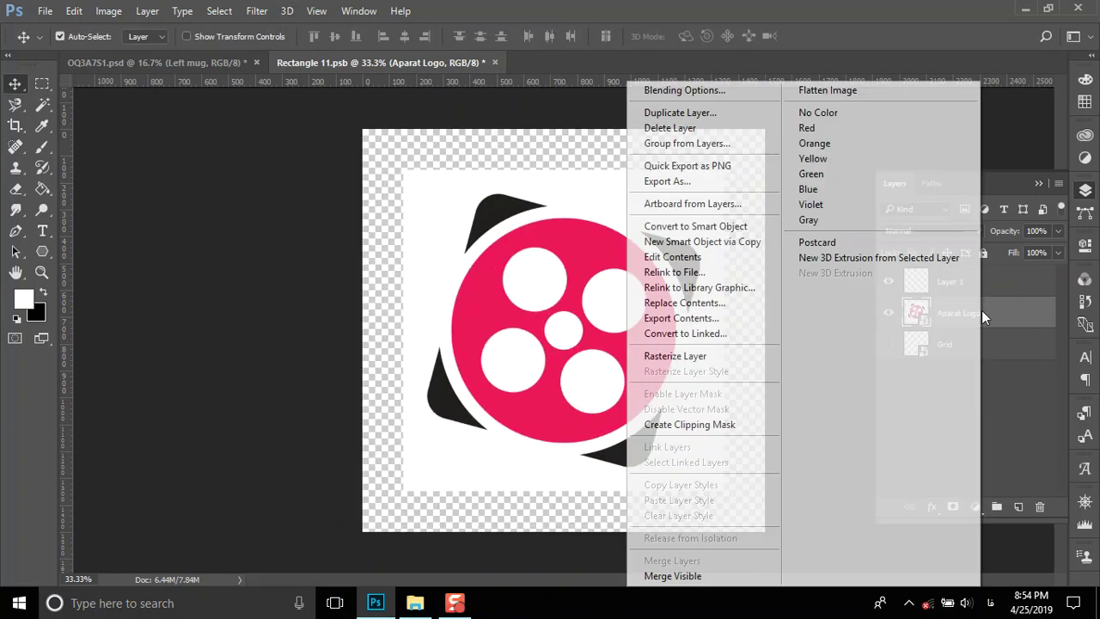
{"action": "left_click", "coordinate": [726, 354]}
{"action": "key", "text": "w"}
{"action": "left_click", "coordinate": [434, 216]}
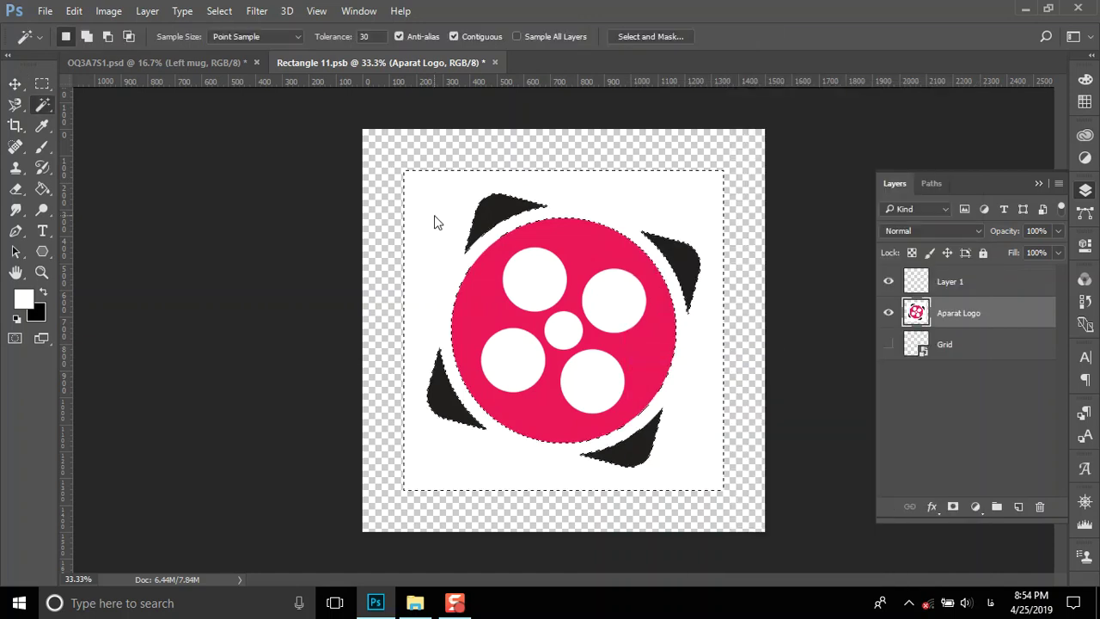
{"action": "key", "text": "Delete"}
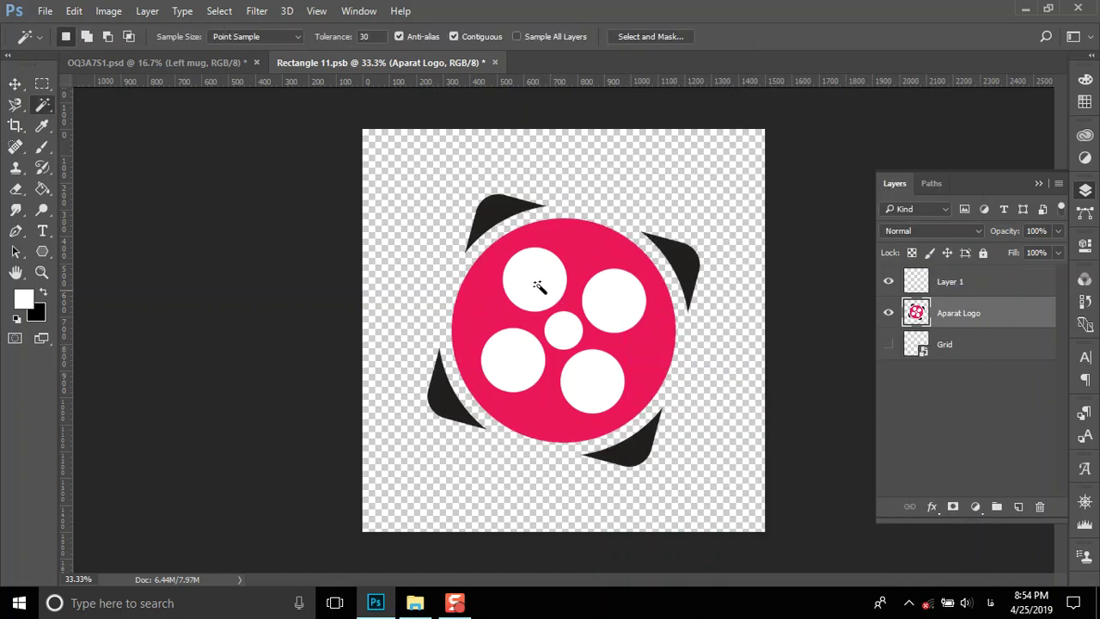
{"action": "key", "text": "ctrl+s"}
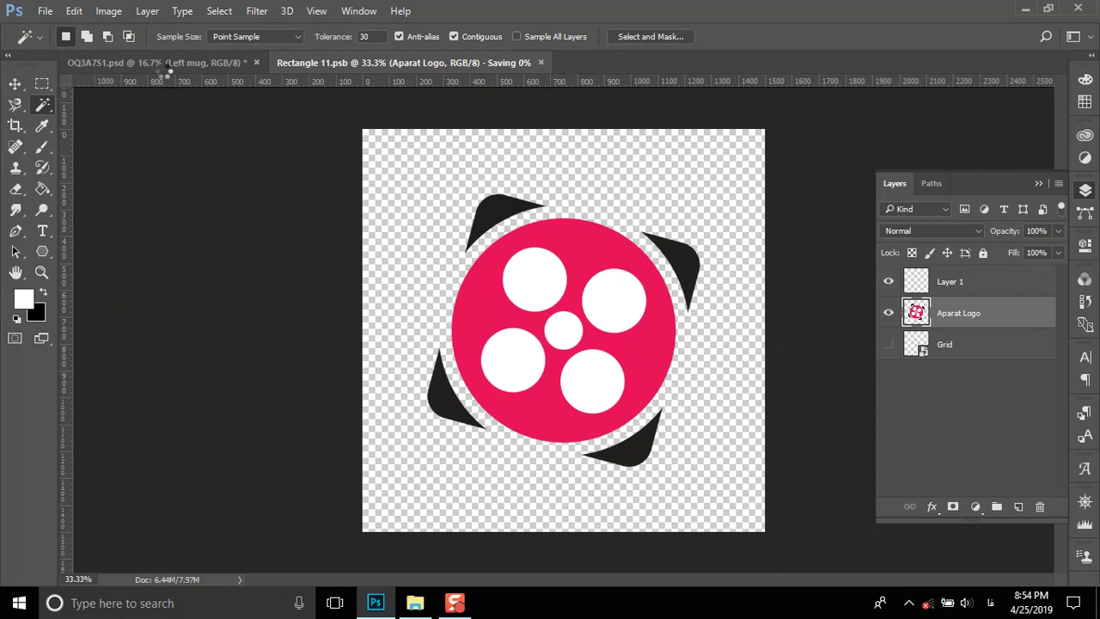
{"action": "left_click", "coordinate": [170, 64]}
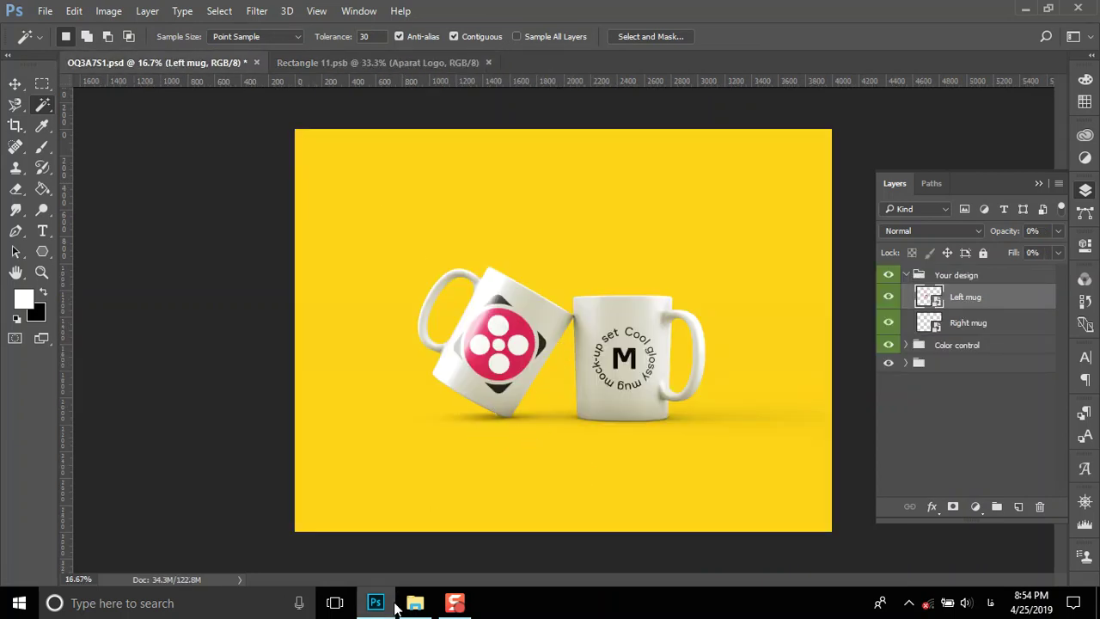
- Open the Right mug smart object and delete its old circular text logo
{"action": "left_click", "coordinate": [415, 602]}
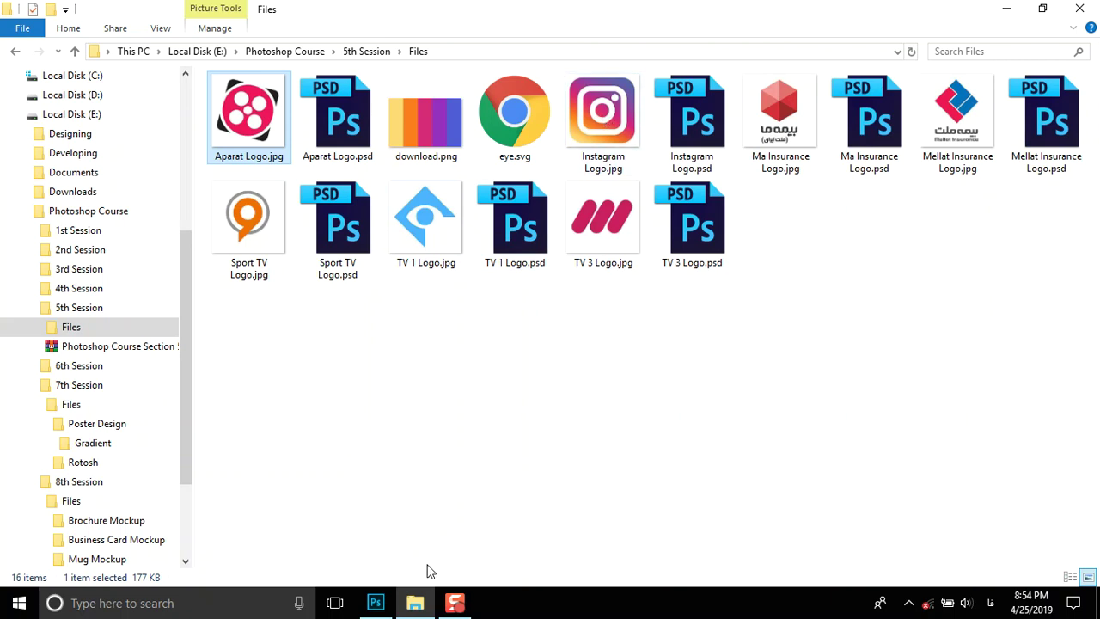
{"action": "left_click", "coordinate": [378, 602]}
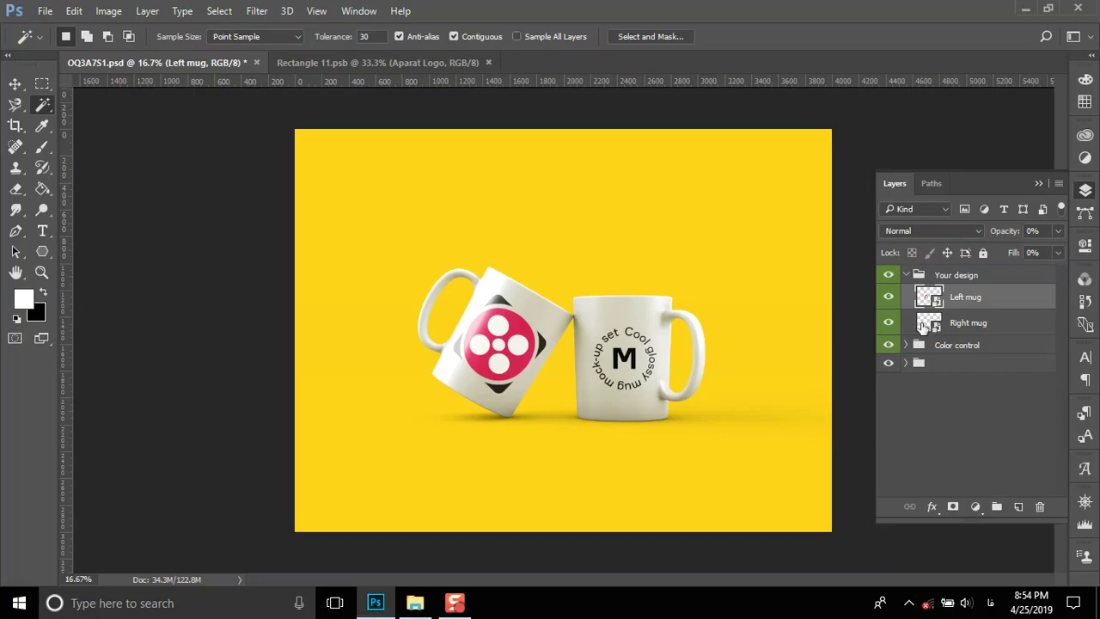
{"action": "double_click", "coordinate": [928, 329]}
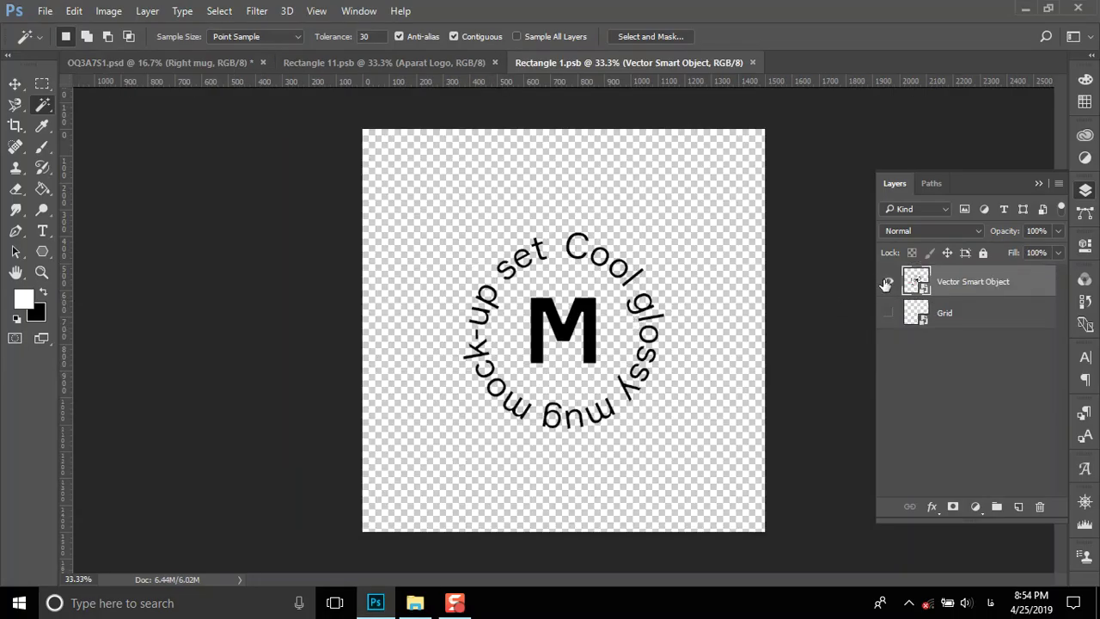
{"action": "key", "text": "Delete"}
- Place Instagram Logo.jpg in the right mug design, enlarged to about 180%
{"action": "left_click", "coordinate": [415, 602]}
{"action": "left_click", "coordinate": [600, 129]}
{"action": "left_click_drag", "start_coordinate": [600, 129], "coordinate": [533, 329]}
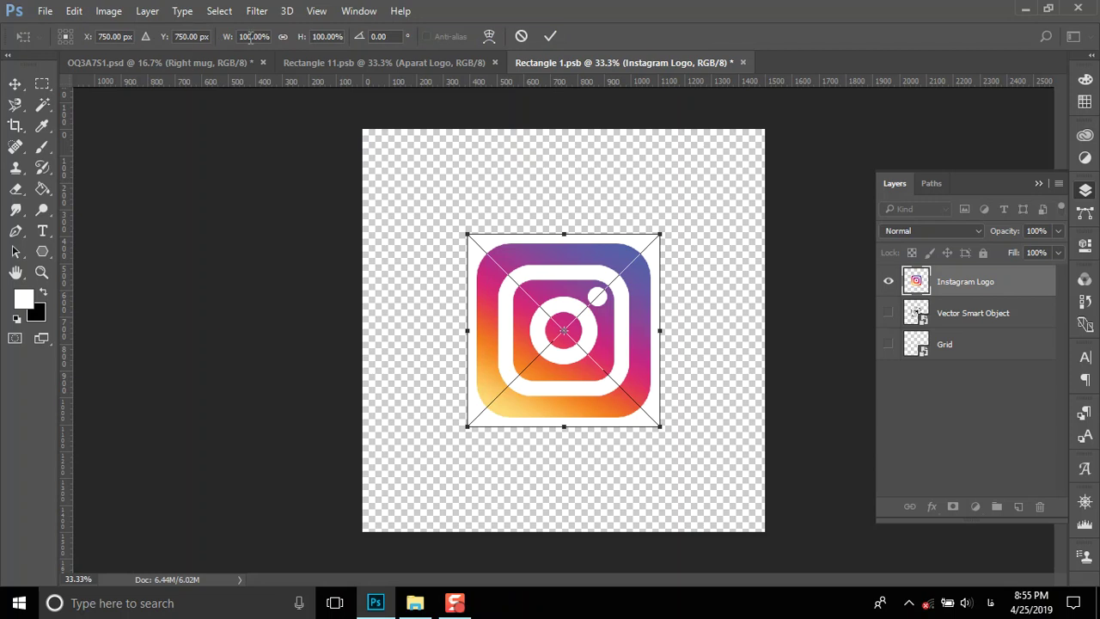
{"action": "left_click_drag", "start_coordinate": [253, 41], "coordinate": [295, 37]}
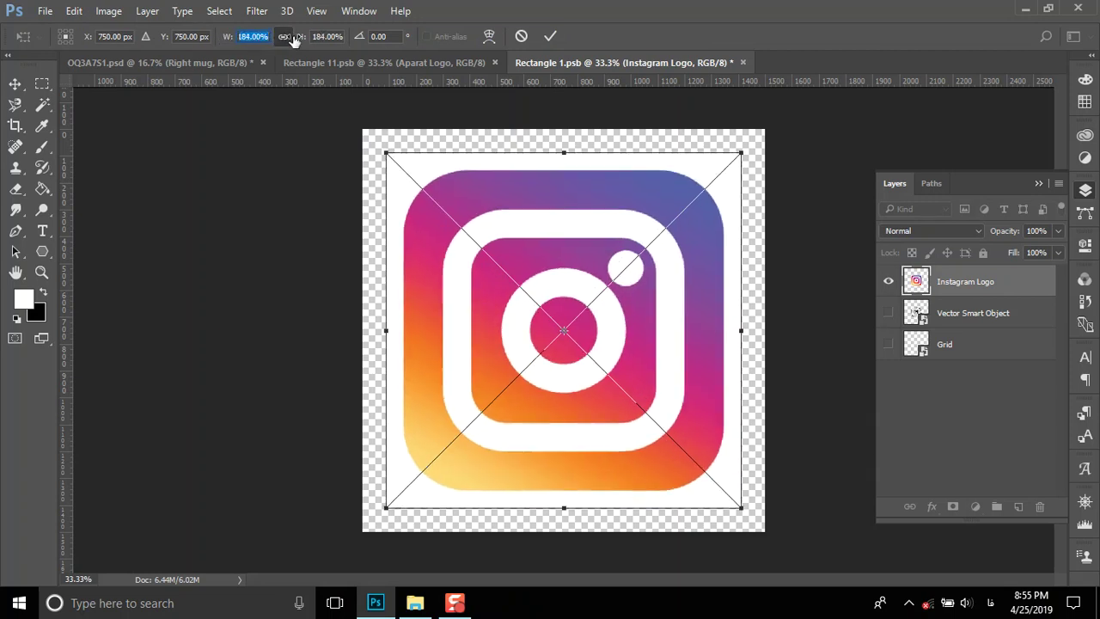
{"action": "left_click", "coordinate": [550, 36]}
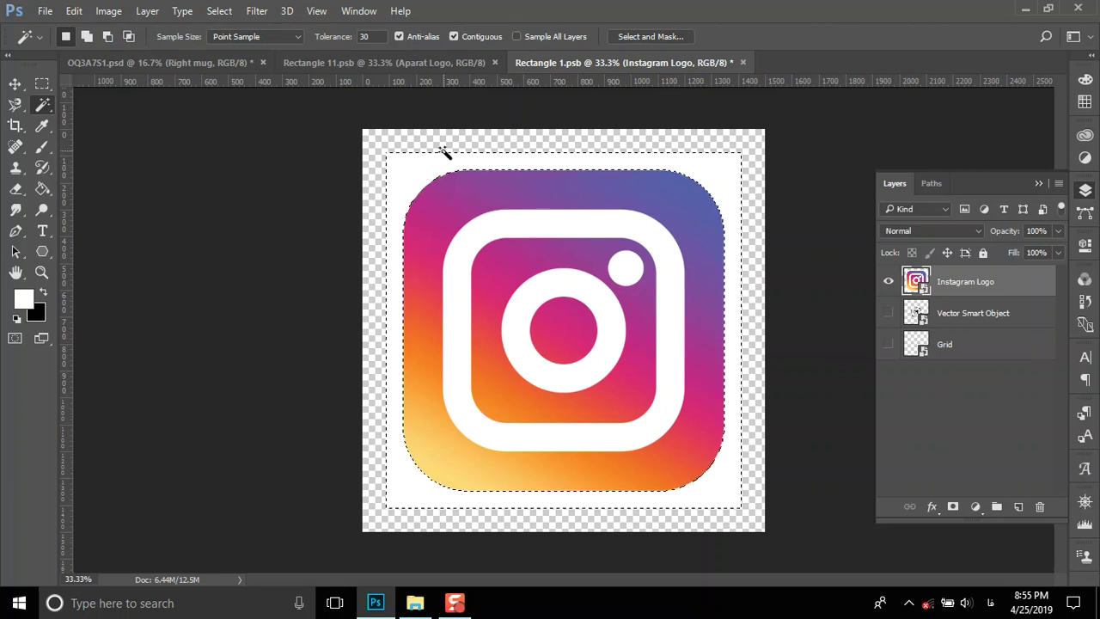
- Rasterize the Instagram logo layer, remove its white background, and save
{"action": "right_click", "coordinate": [972, 290]}
{"action": "left_click", "coordinate": [660, 356]}
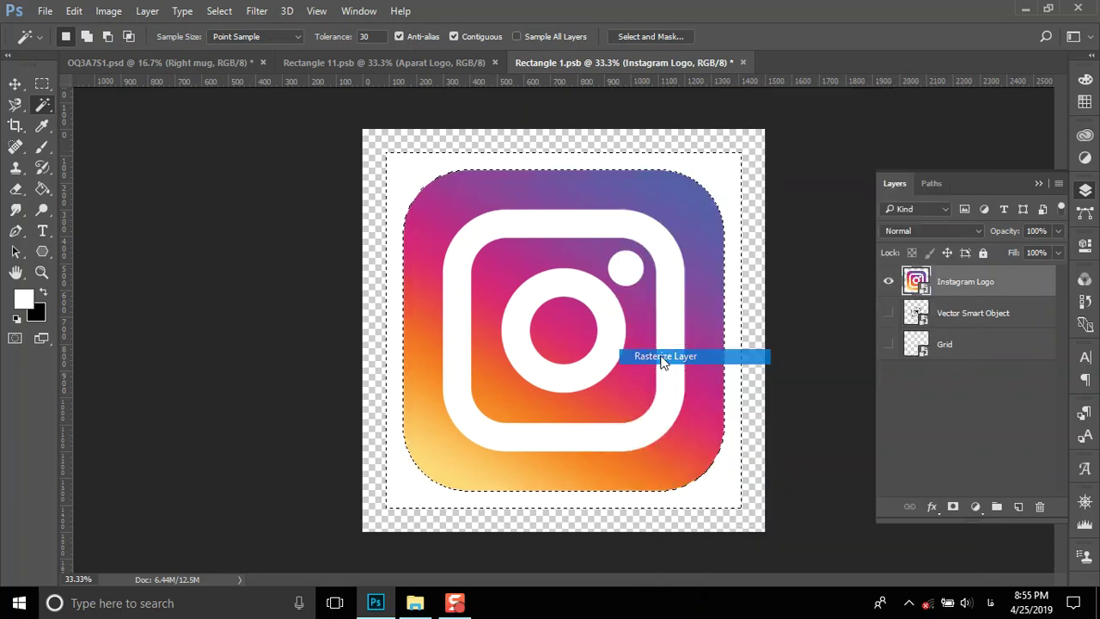
{"action": "key", "text": "ctrl+d"}
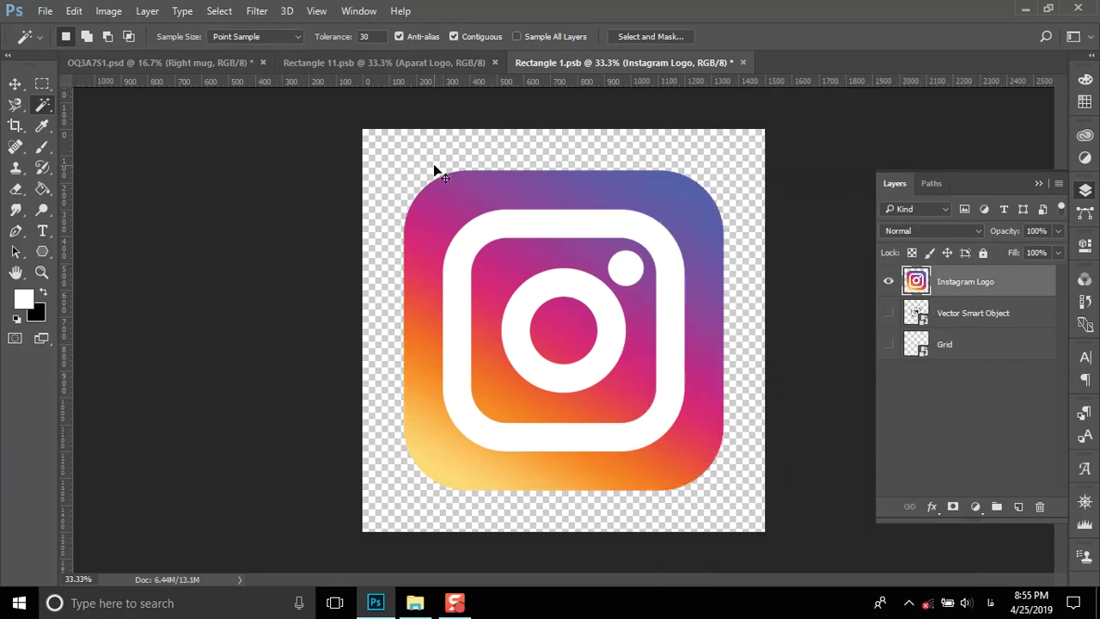
{"action": "key", "text": "ctrl+s"}
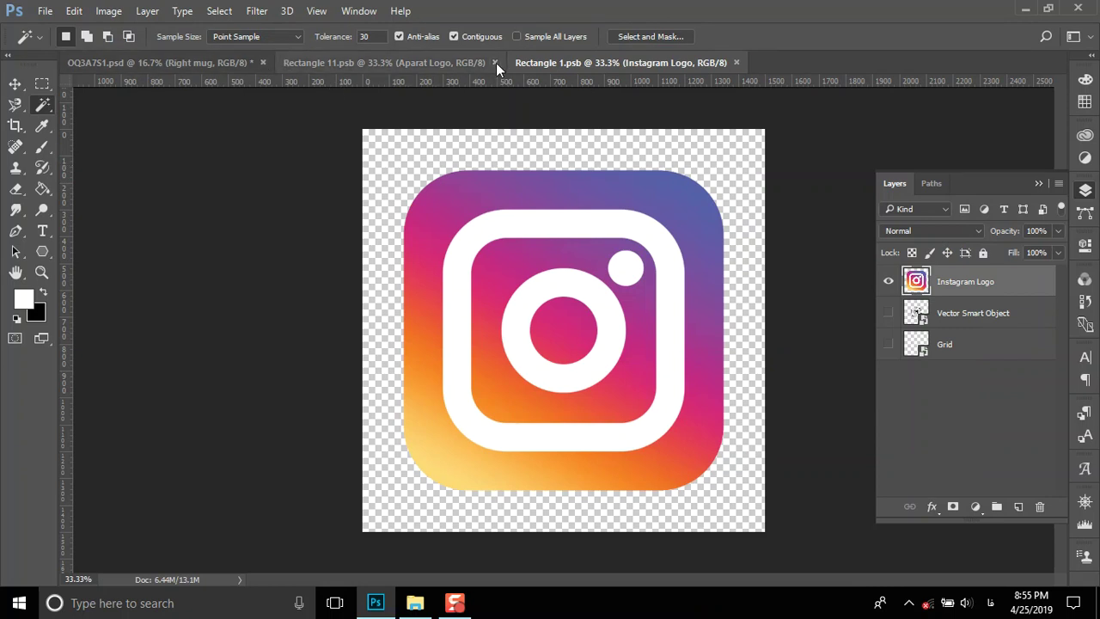
{"action": "left_click", "coordinate": [495, 62]}
{"action": "left_click", "coordinate": [505, 62]}
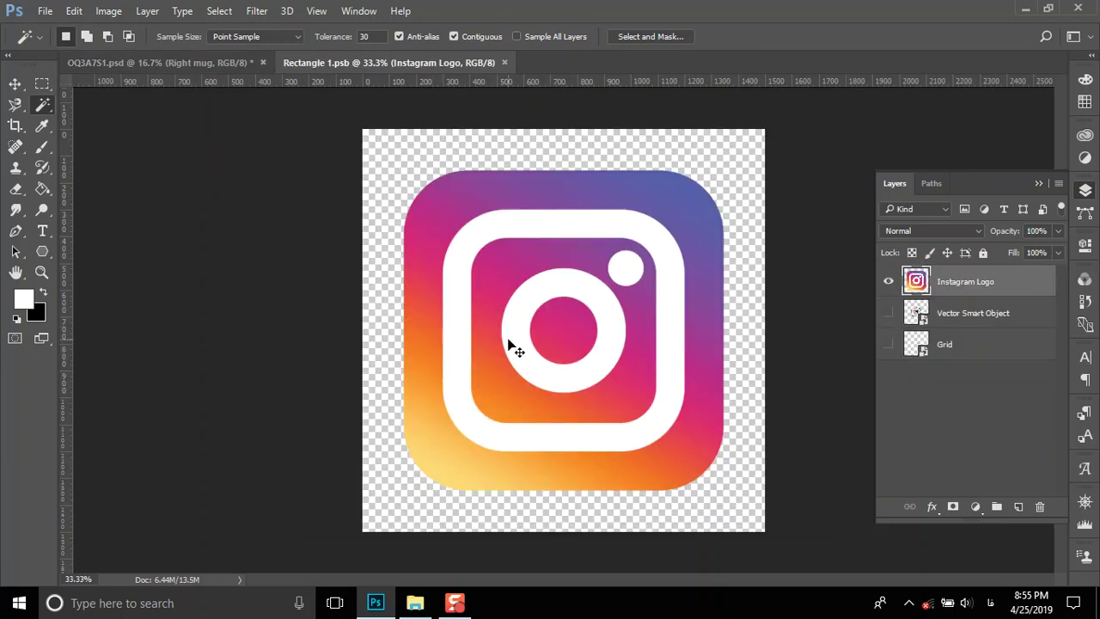
- Shrink the Instagram logo with Free Transform and recentre it on the canvas
{"action": "key", "text": "ctrl+t"}
{"action": "left_click_drag", "start_coordinate": [223, 44], "coordinate": [180, 45]}
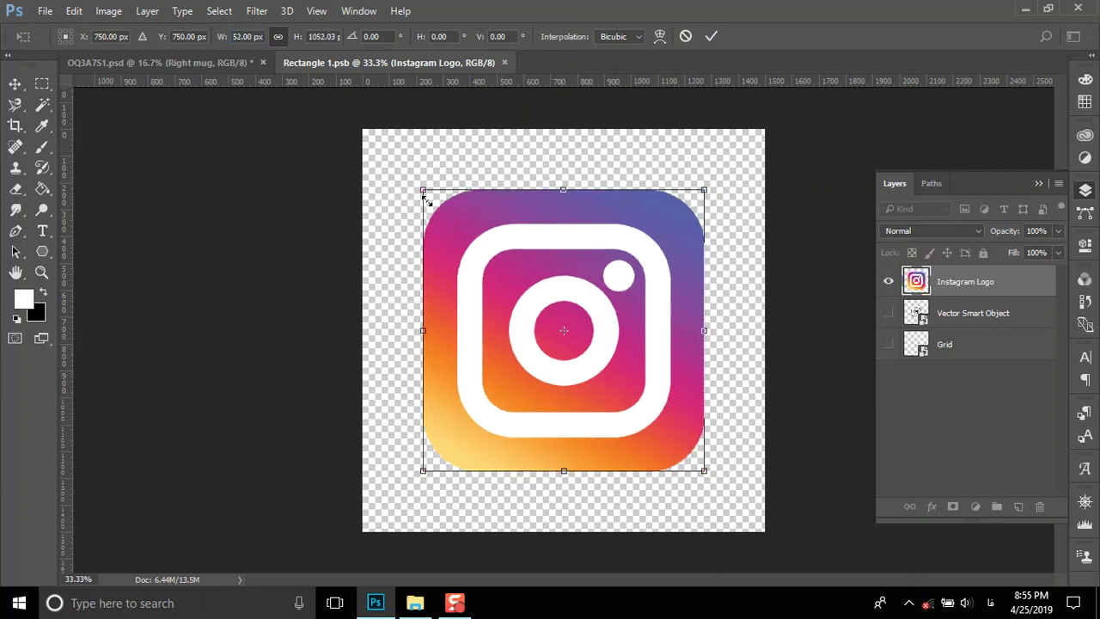
{"action": "left_click_drag", "start_coordinate": [423, 187], "coordinate": [490, 253]}
{"action": "left_click_drag", "start_coordinate": [540, 327], "coordinate": [507, 307]}
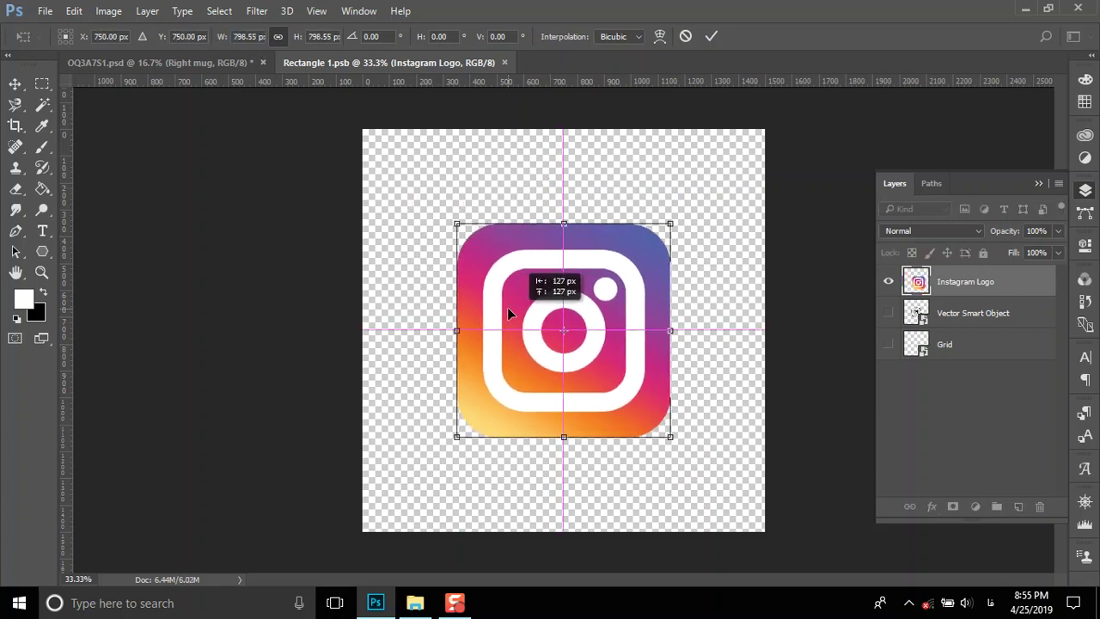
{"action": "left_click", "coordinate": [714, 39]}
{"action": "key", "text": "w"}
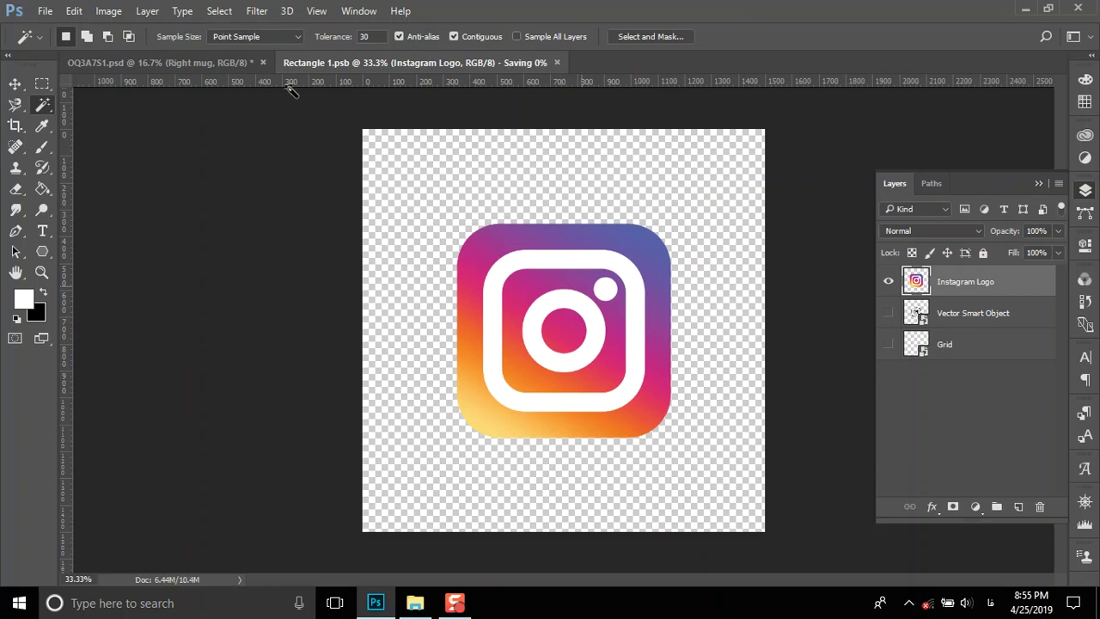
- Check the mug mockup, then close it without saving along with the remaining logo document
{"action": "left_click", "coordinate": [207, 63]}
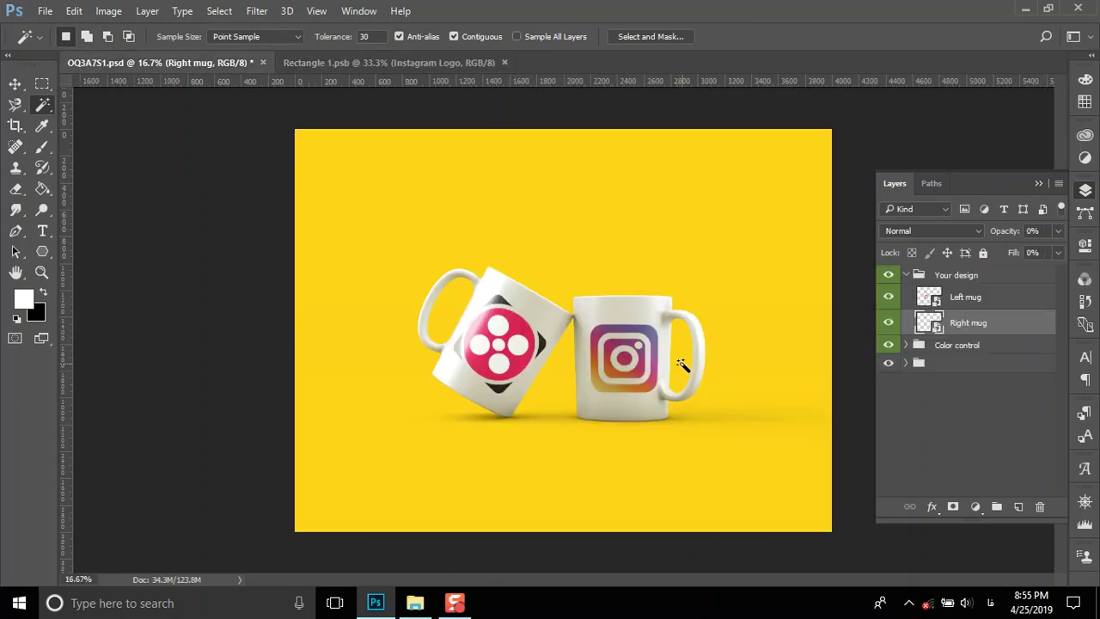
{"action": "left_click", "coordinate": [263, 62]}
{"action": "left_click", "coordinate": [531, 241]}
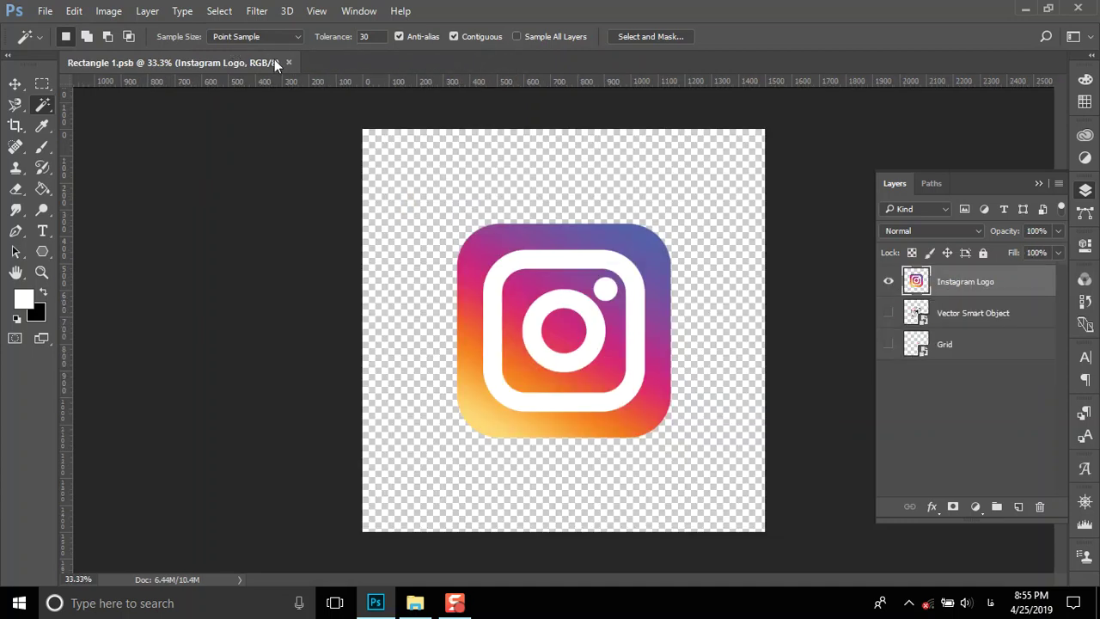
{"action": "left_click", "coordinate": [288, 63]}
{"action": "left_click", "coordinate": [414, 603]}
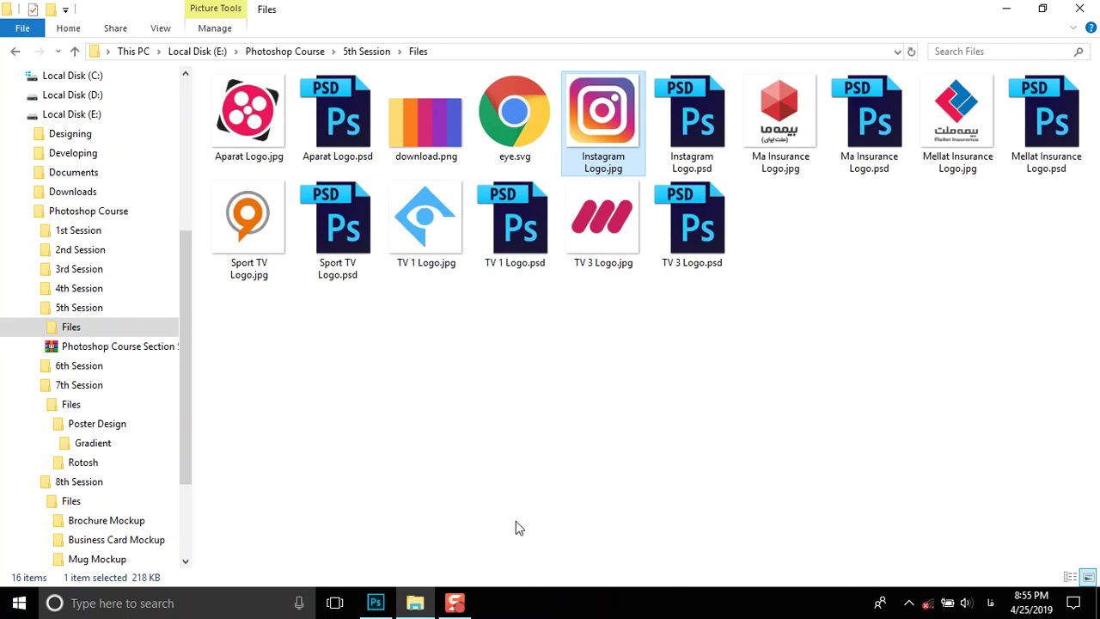
- Preview the image in 8th Session > Files > Business Card Mockup
{"action": "left_click", "coordinate": [75, 52]}
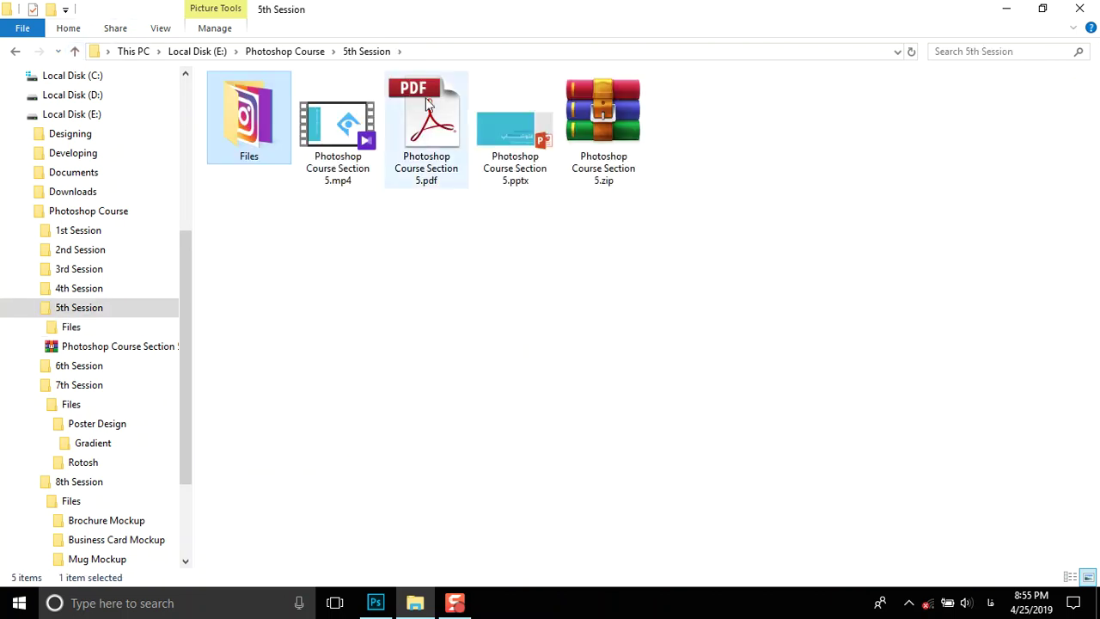
{"action": "left_click", "coordinate": [74, 52]}
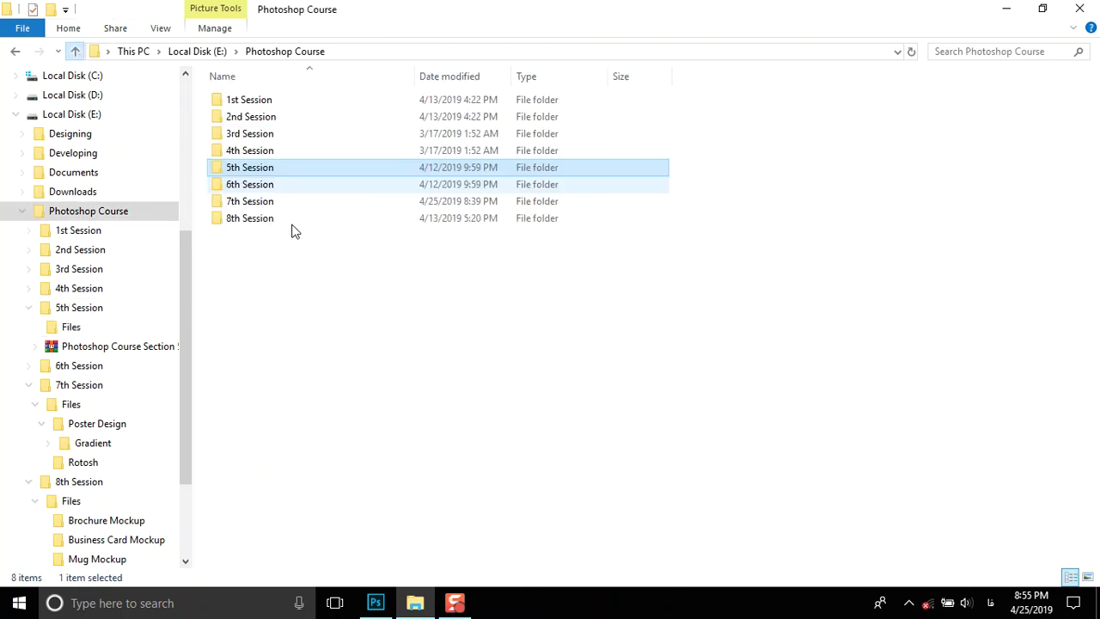
{"action": "double_click", "coordinate": [275, 218]}
{"action": "double_click", "coordinate": [240, 102]}
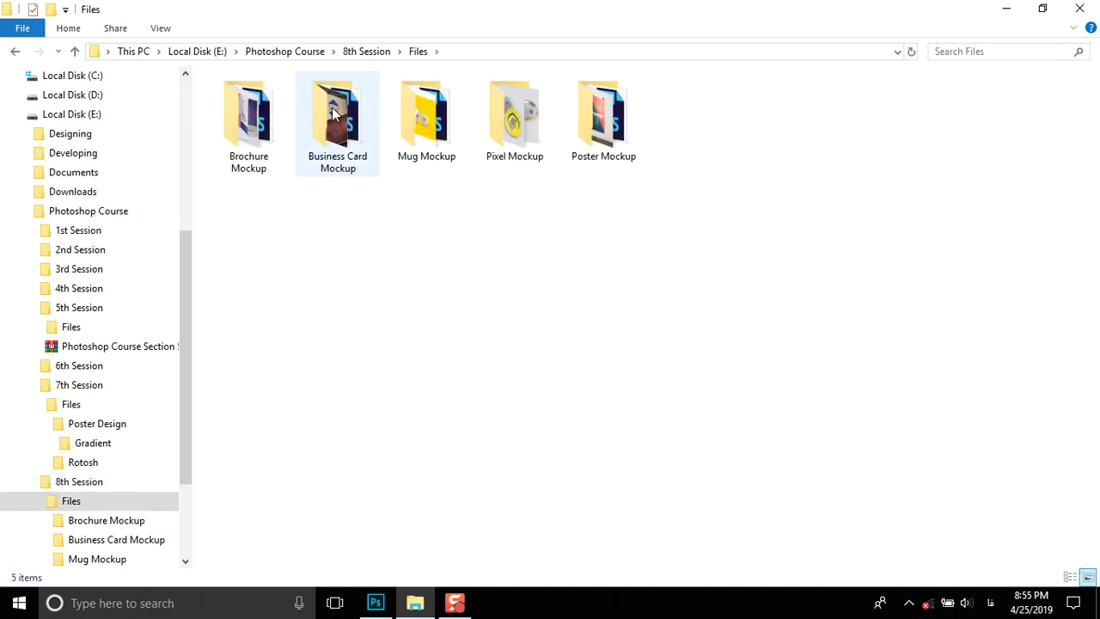
{"action": "double_click", "coordinate": [335, 112]}
{"action": "double_click", "coordinate": [239, 144]}
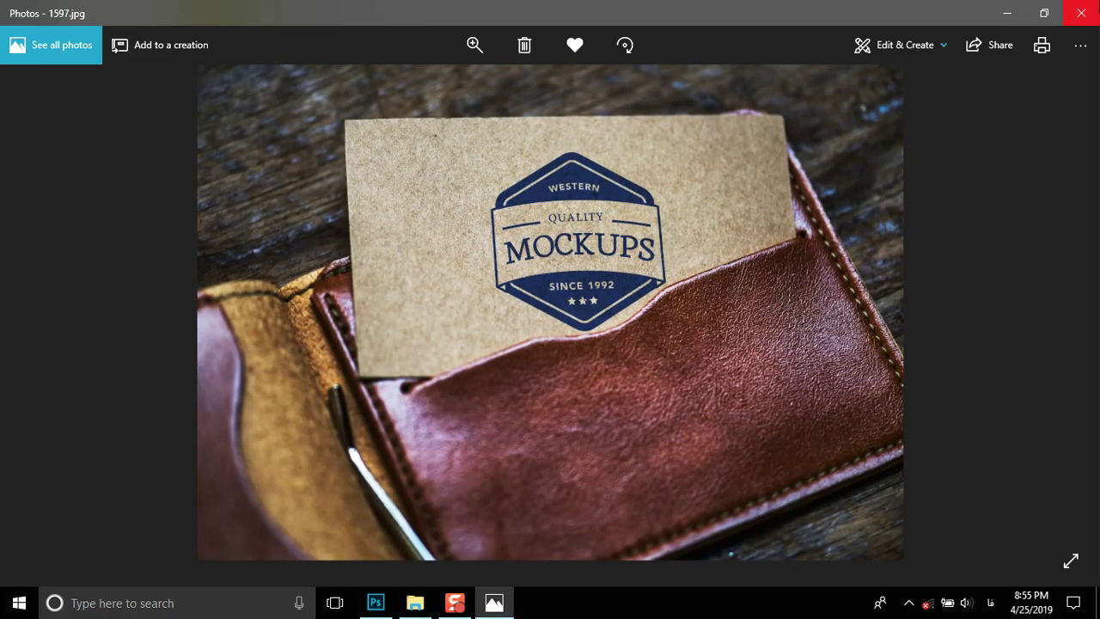
{"action": "left_click", "coordinate": [1081, 12]}
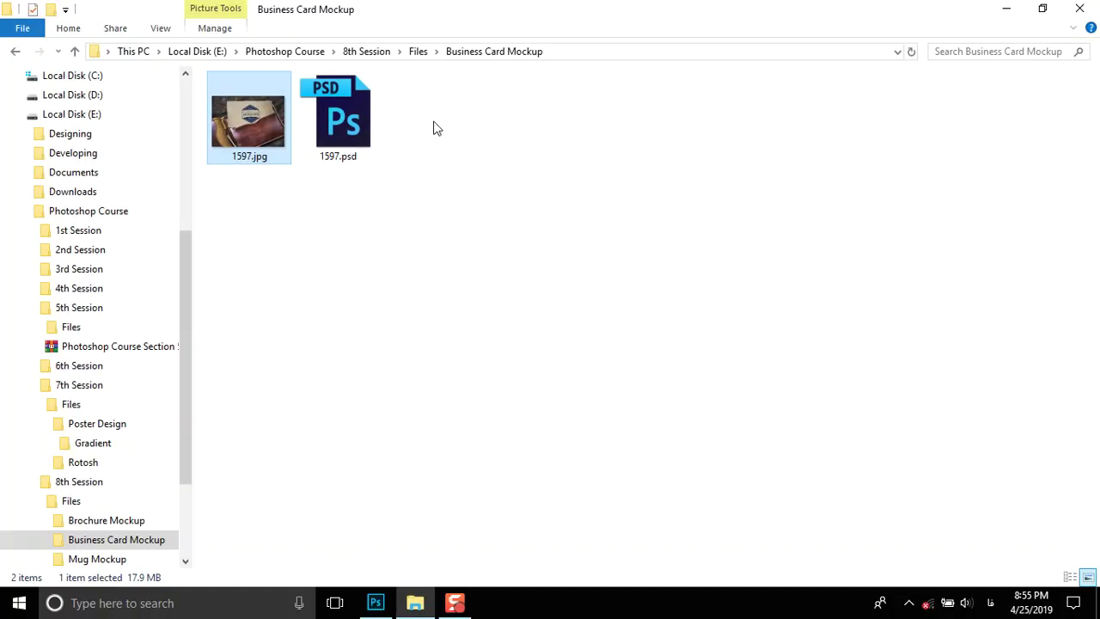
- Preview the image in the Brochure Mockup folder
{"action": "left_click", "coordinate": [75, 52]}
{"action": "double_click", "coordinate": [283, 155]}
{"action": "double_click", "coordinate": [282, 148]}
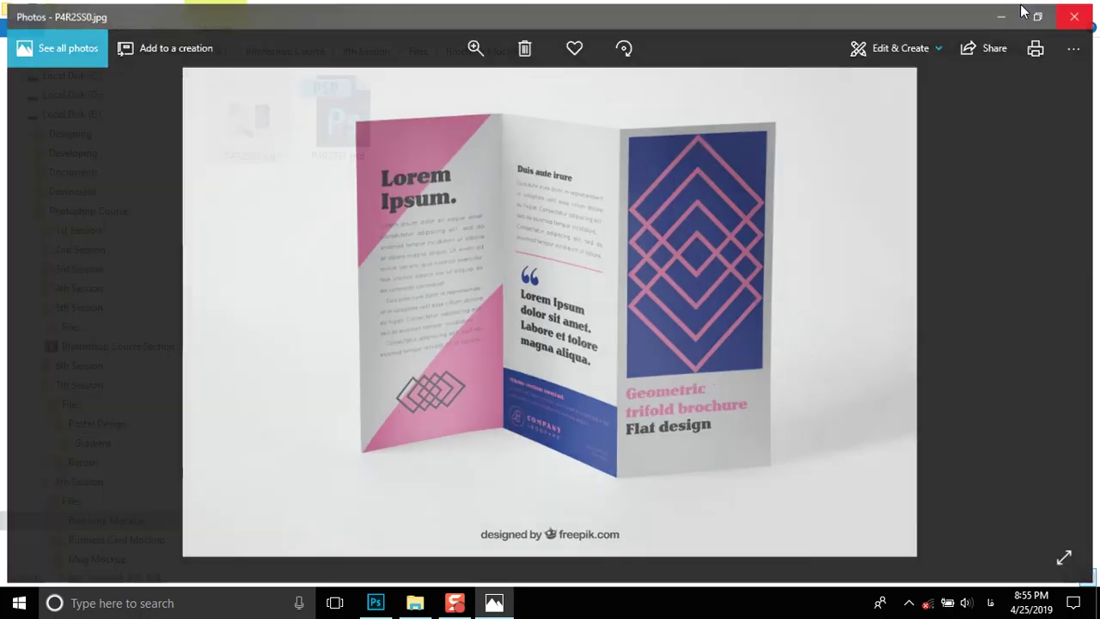
{"action": "mouse_move", "coordinate": [685, 276]}
{"action": "left_click", "coordinate": [1080, 12]}
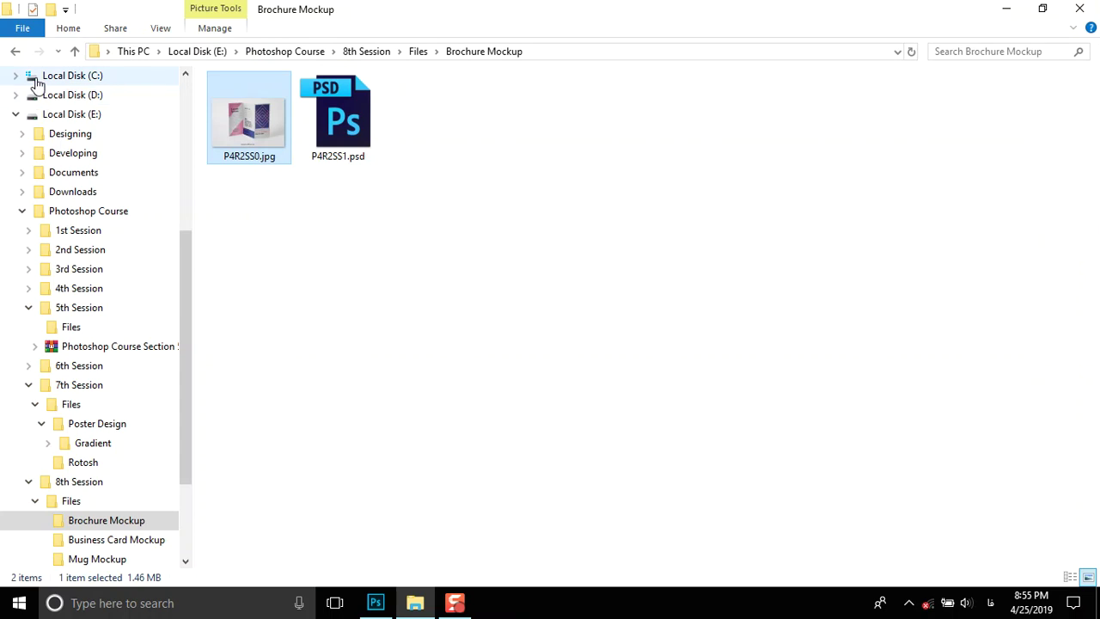
- Browse to 4th Session > Files and preview Brochure Note 8.0.png
{"action": "left_click", "coordinate": [76, 51]}
{"action": "left_click", "coordinate": [75, 51]}
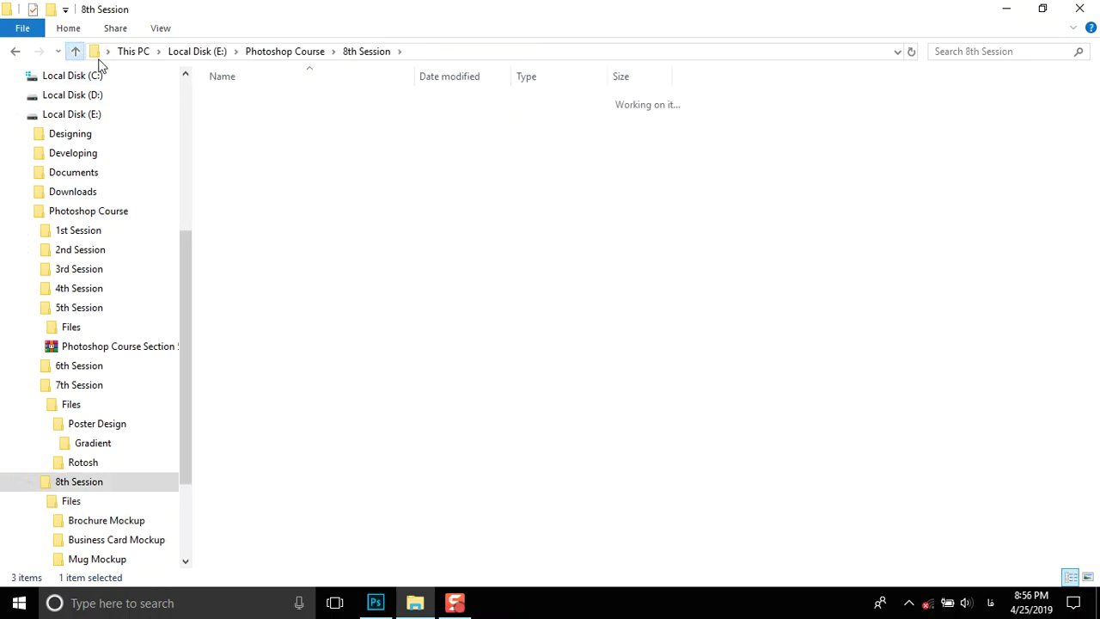
{"action": "double_click", "coordinate": [264, 138]}
{"action": "key", "text": "BackSpace"}
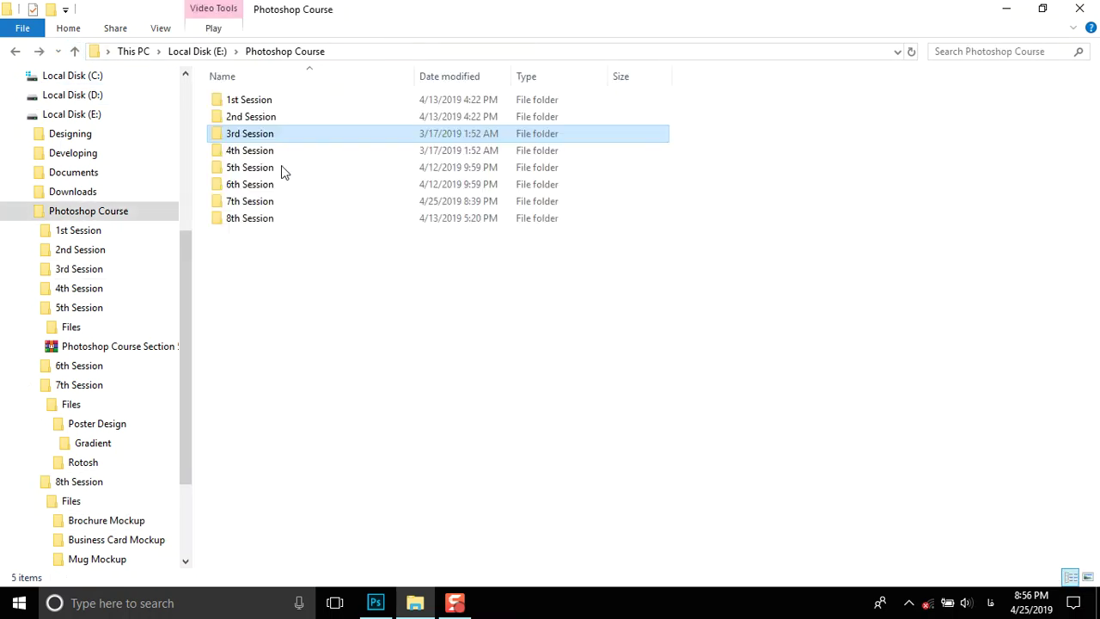
{"action": "double_click", "coordinate": [246, 153]}
{"action": "left_click", "coordinate": [244, 120]}
{"action": "double_click", "coordinate": [244, 120]}
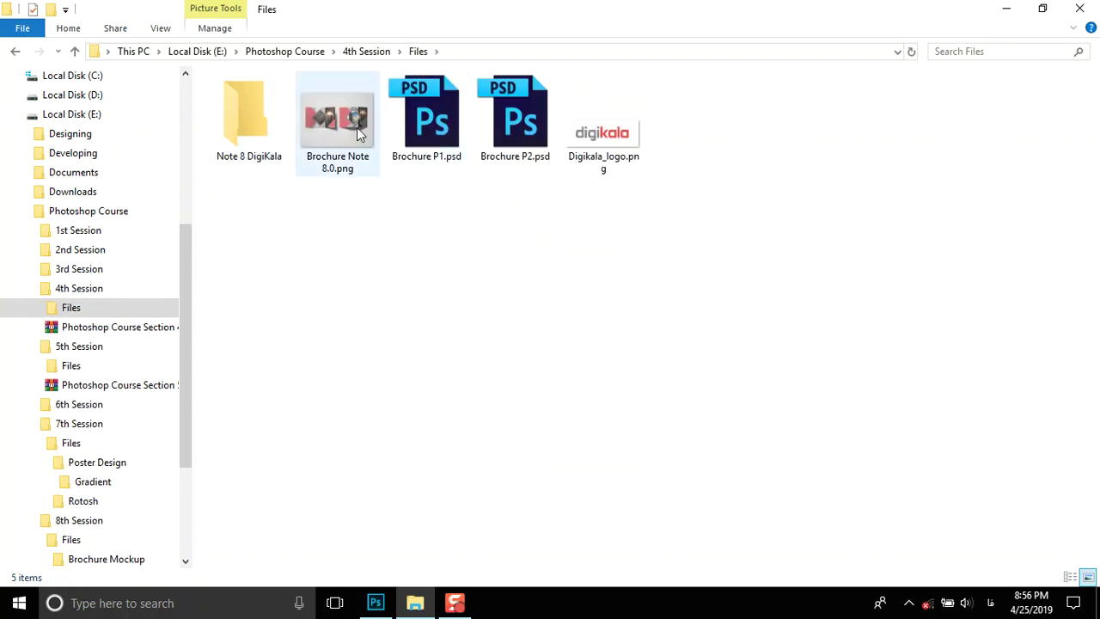
{"action": "double_click", "coordinate": [380, 155]}
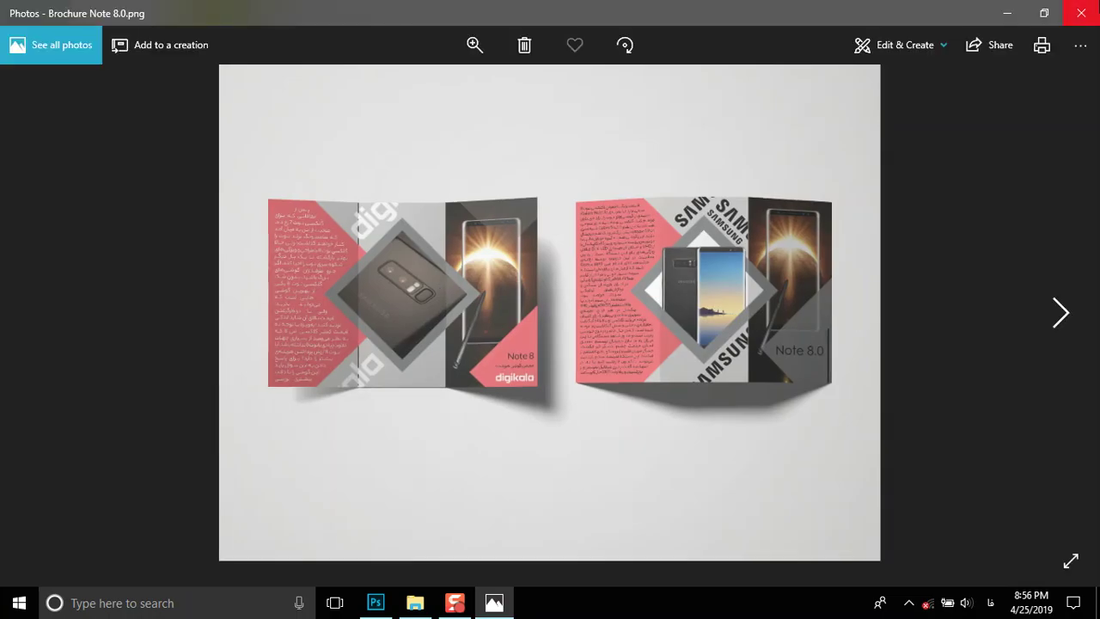
{"action": "left_click", "coordinate": [1080, 12]}
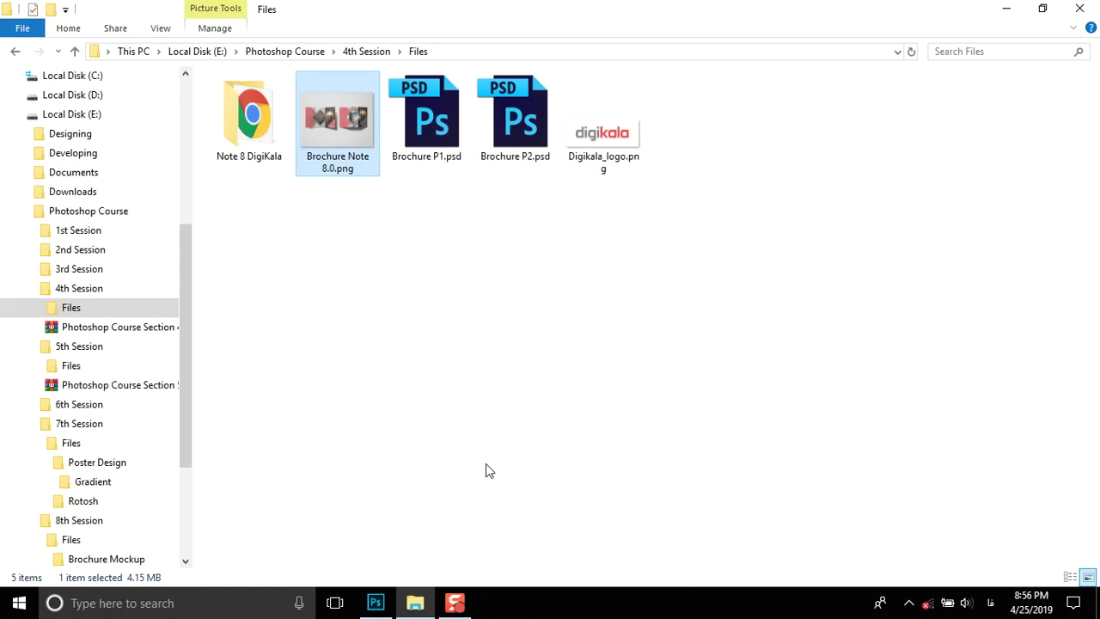